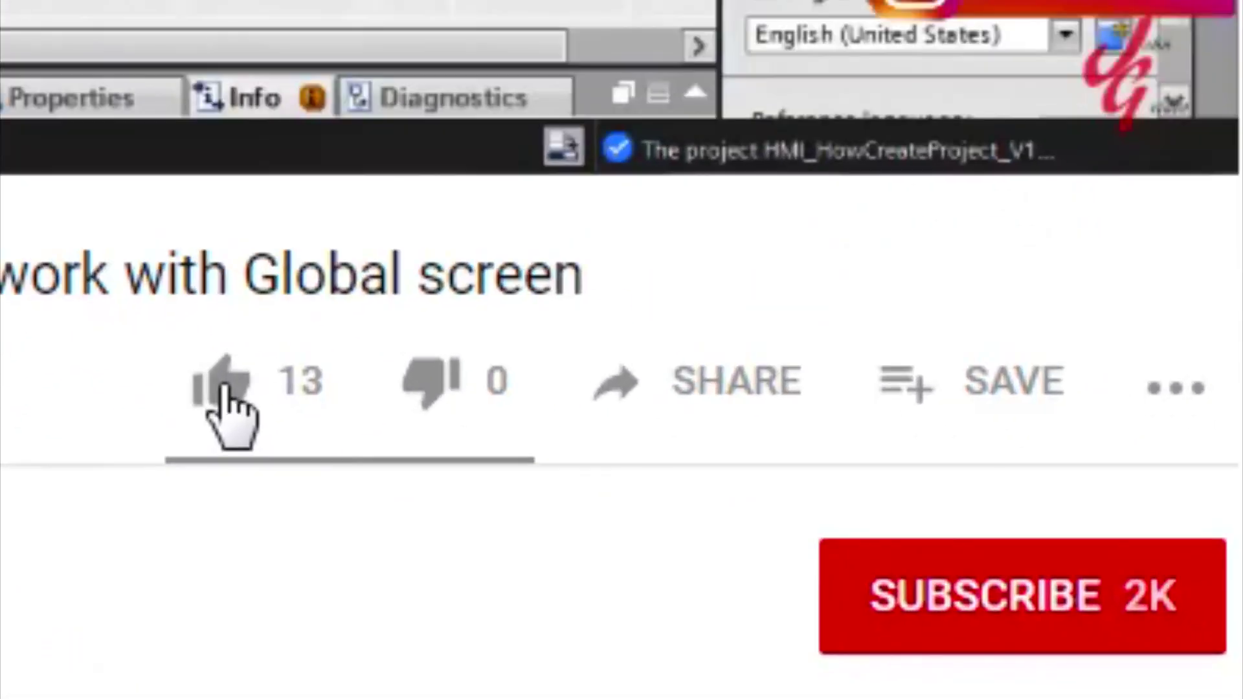
click(780, 558)
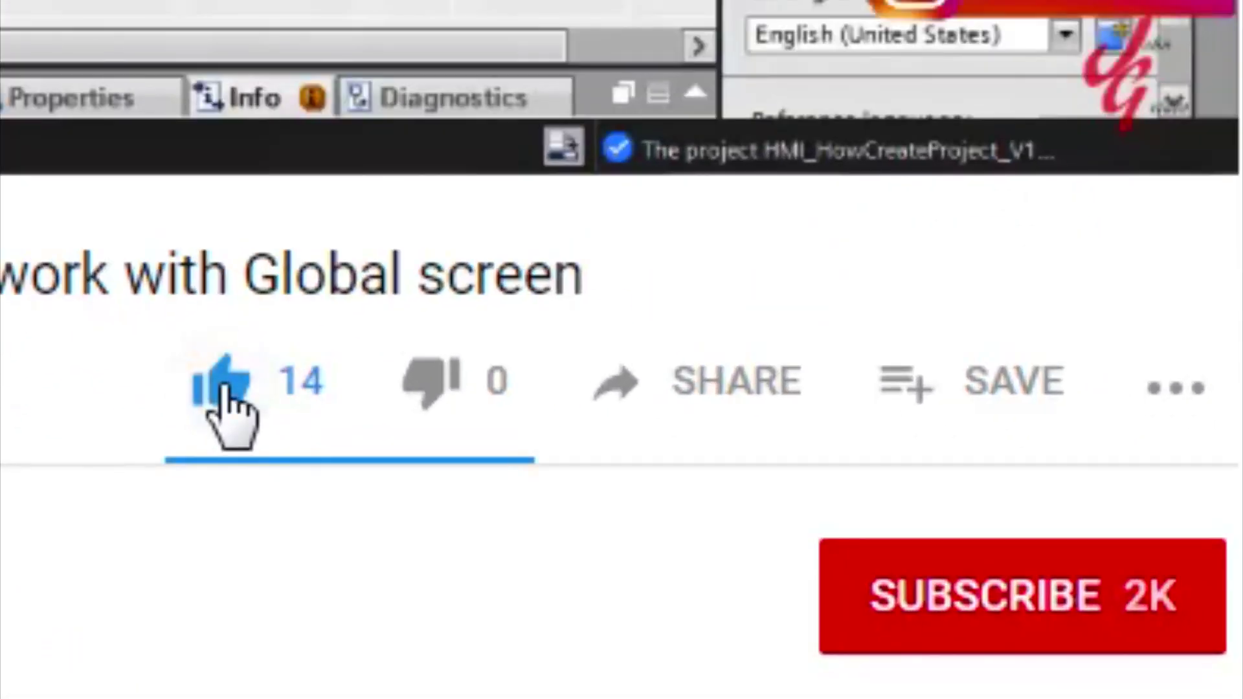
click(980, 578)
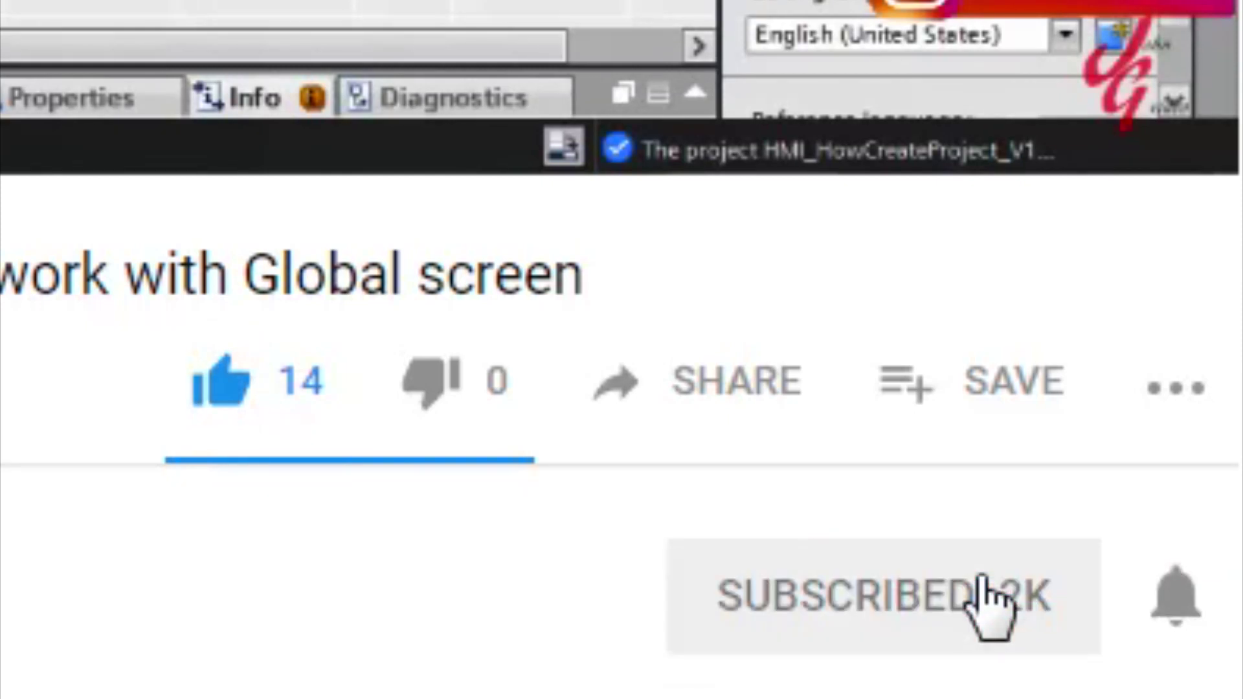
click(1175, 602)
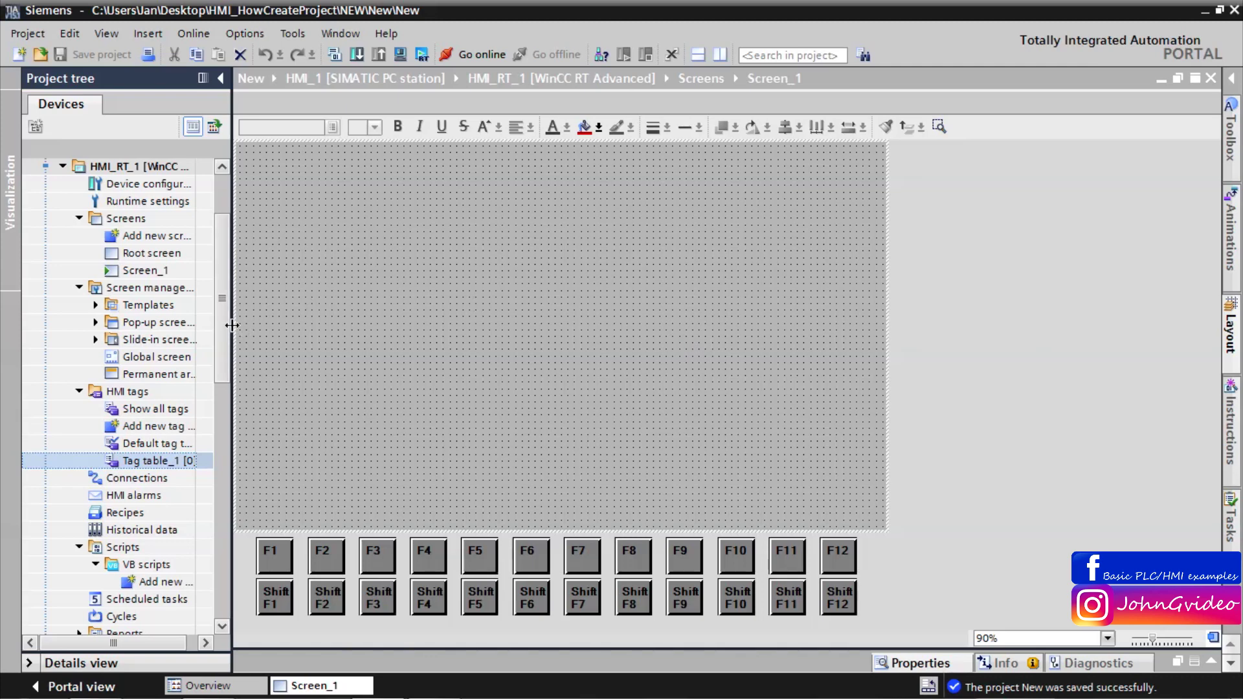
Widen the project tree pane so that the entries under HMI_RT_1 have more room.
drag(232, 325, 253, 325)
scroll(244, 307, up, 1)
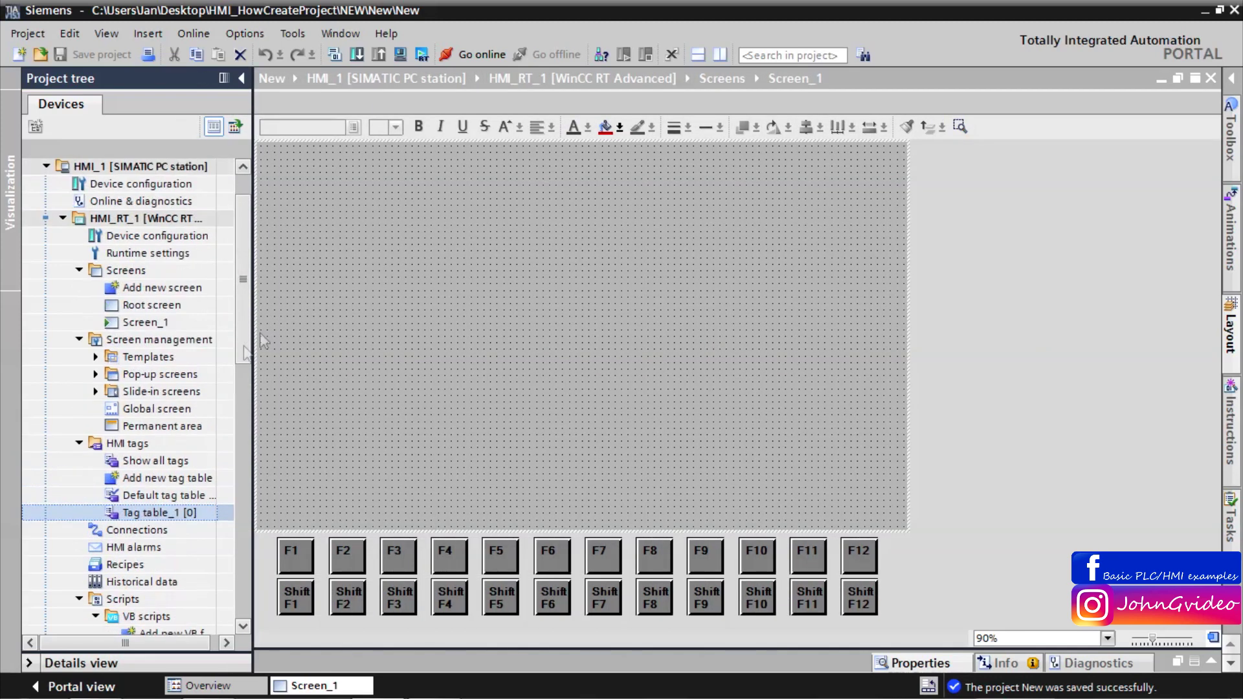
click(642, 278)
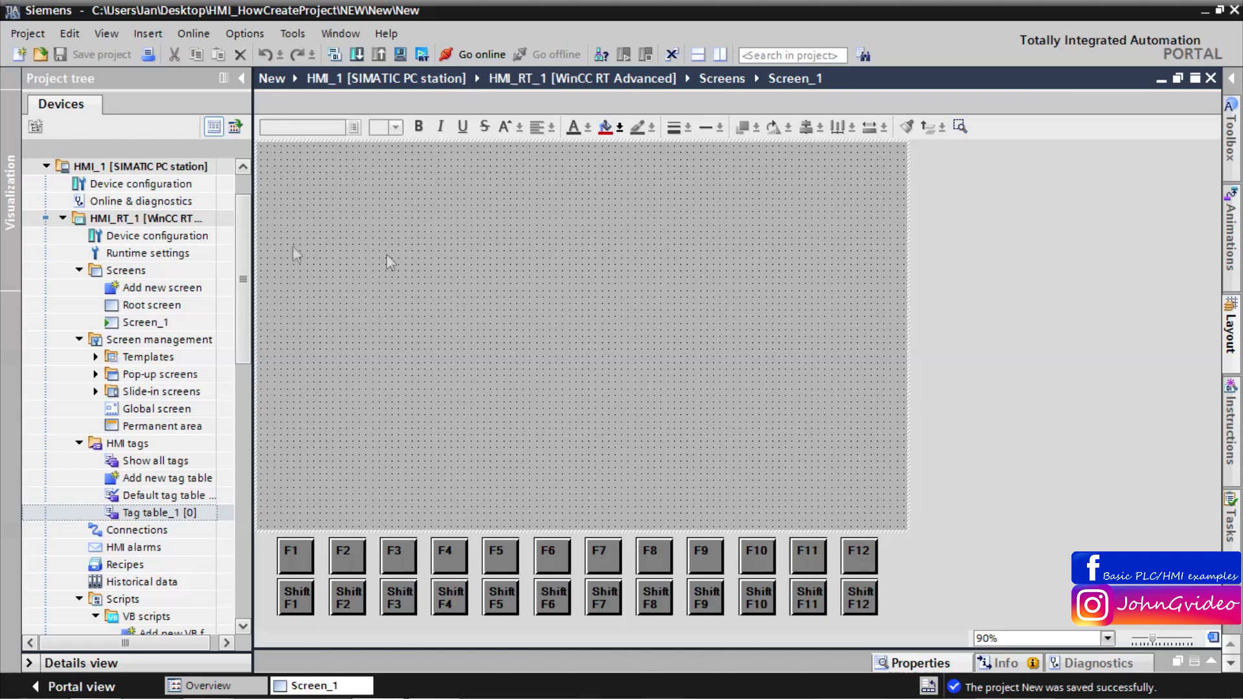
Add a button near the upper-left corner of Screen_1 and enlarge it to about twice its default width.
click(1232, 82)
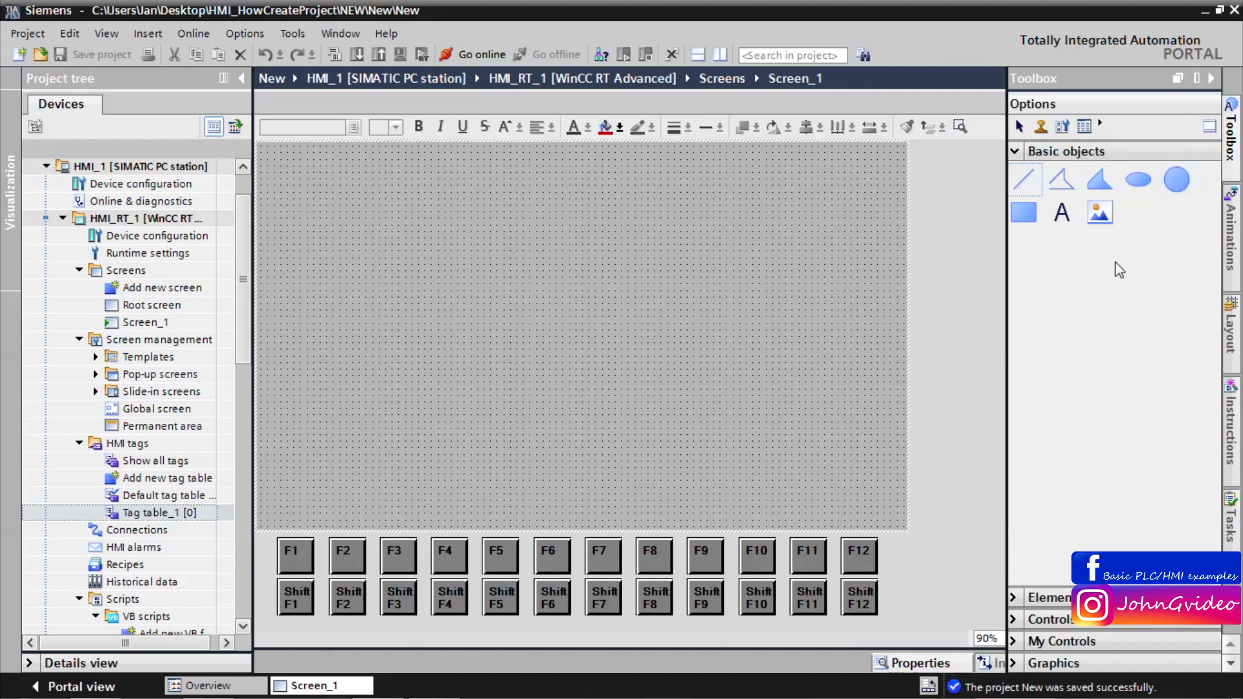
click(1024, 222)
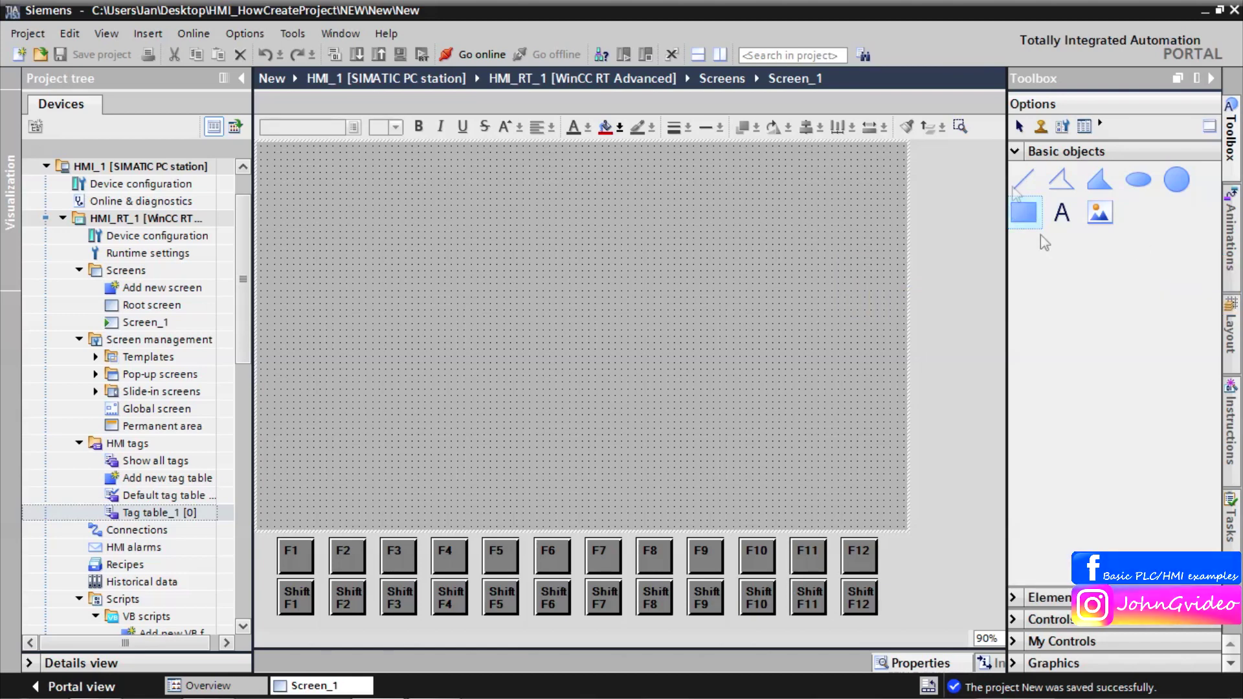
click(1034, 214)
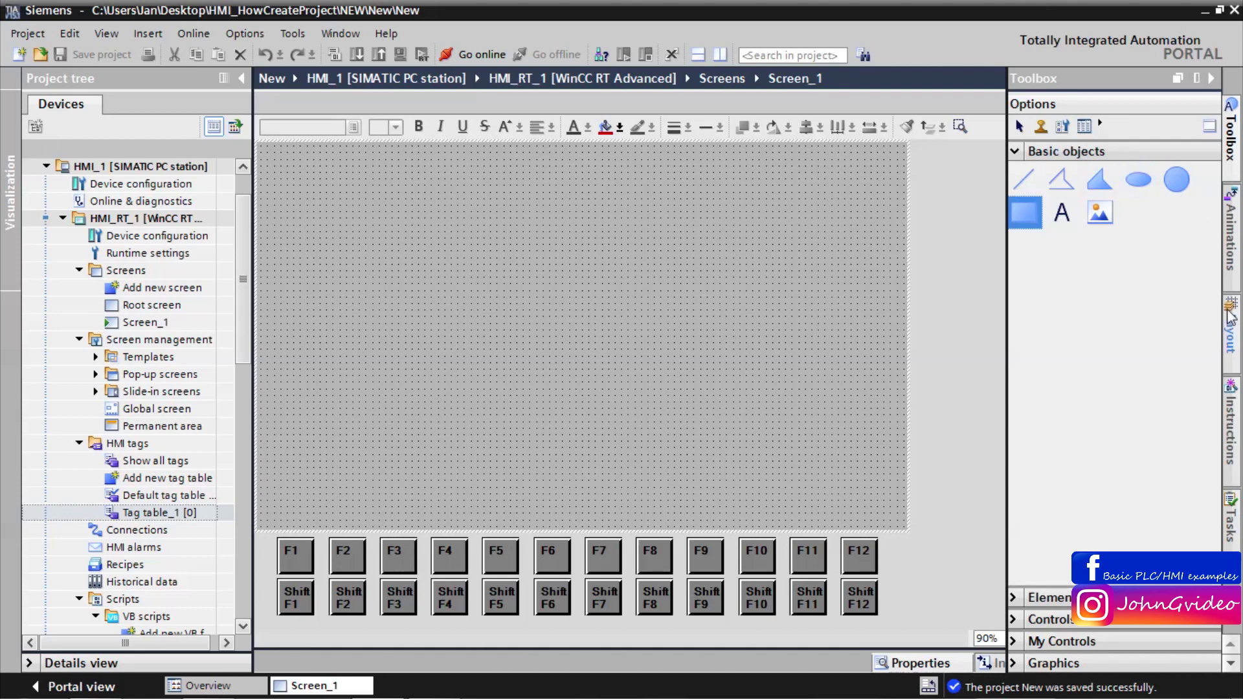
click(1067, 151)
click(1055, 173)
click(1065, 205)
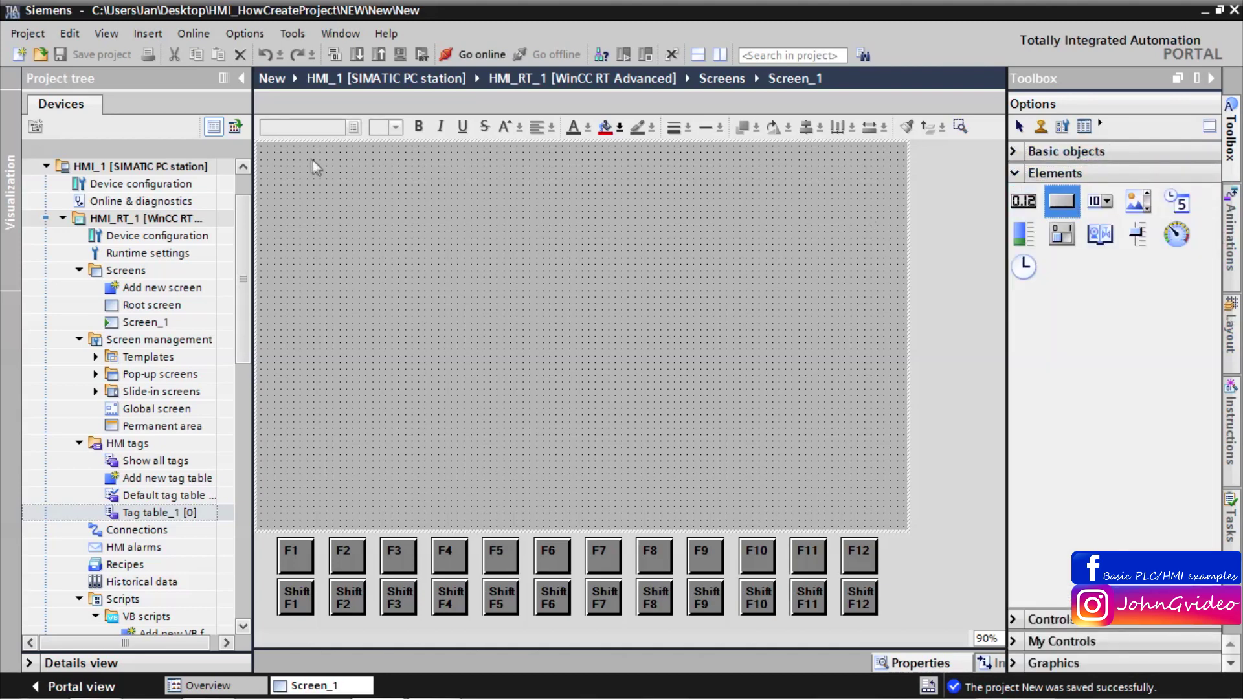
click(336, 167)
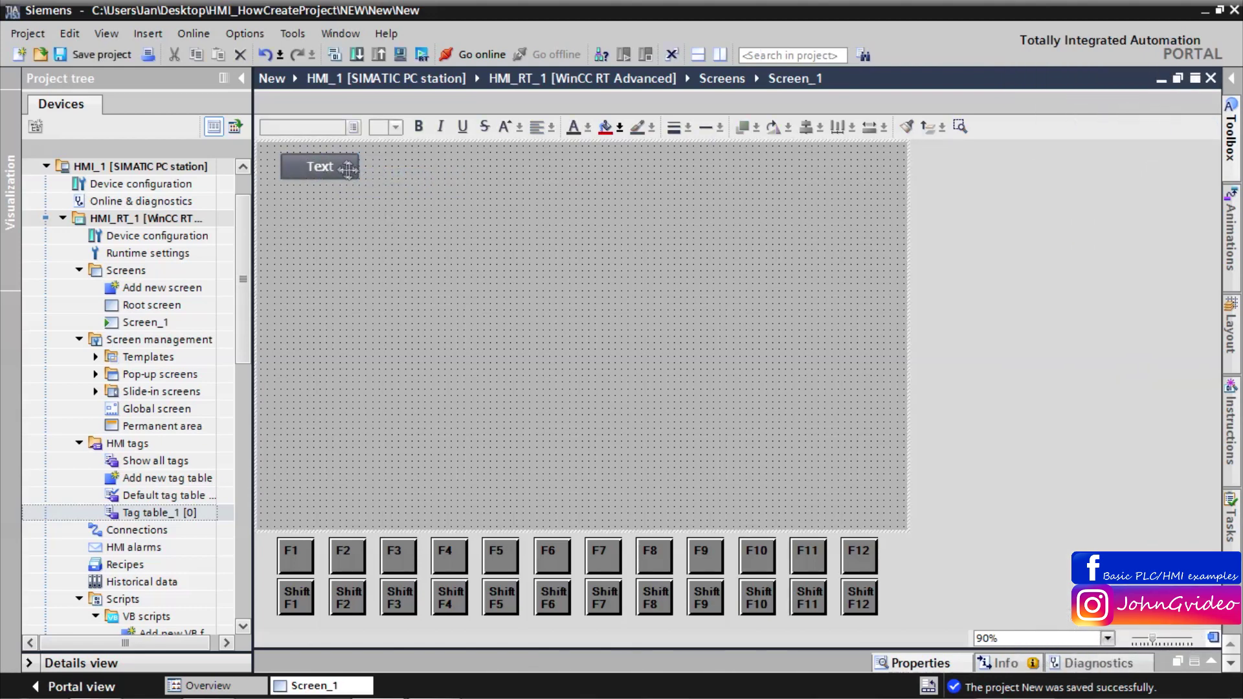
drag(358, 179, 428, 188)
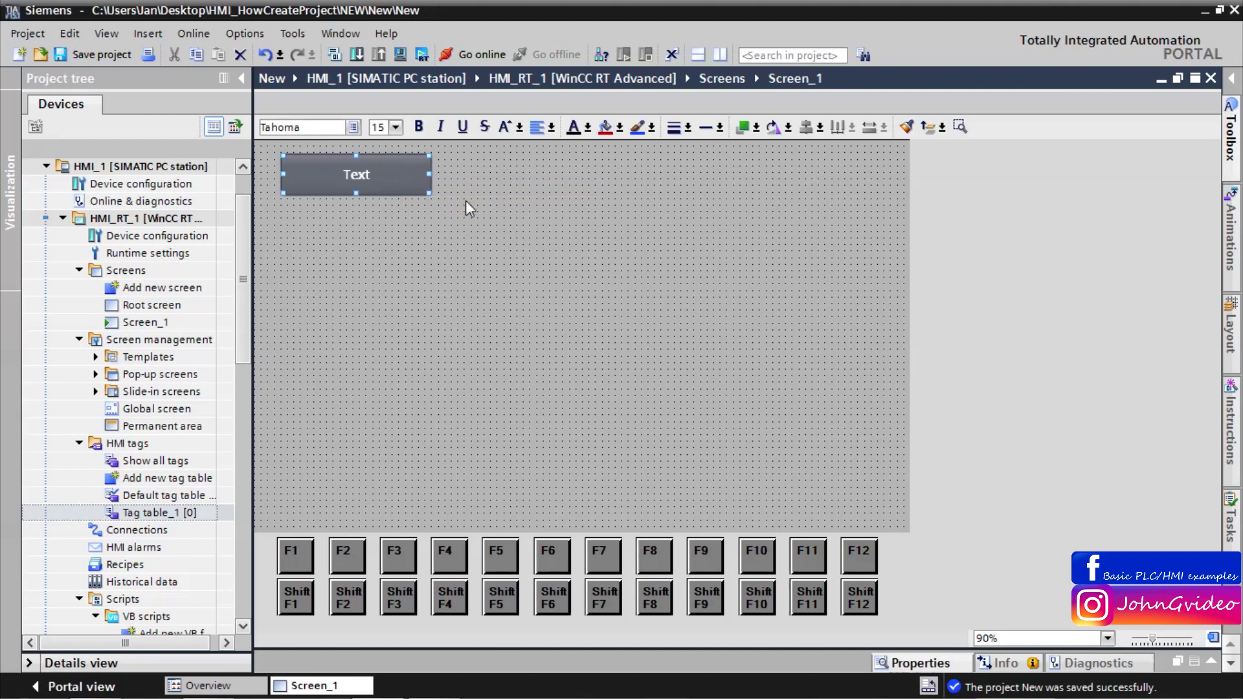
Duplicate the button directly below the original and label the upper one "Start automat mode".
drag(404, 184, 402, 237)
click(375, 174)
double_click(375, 173)
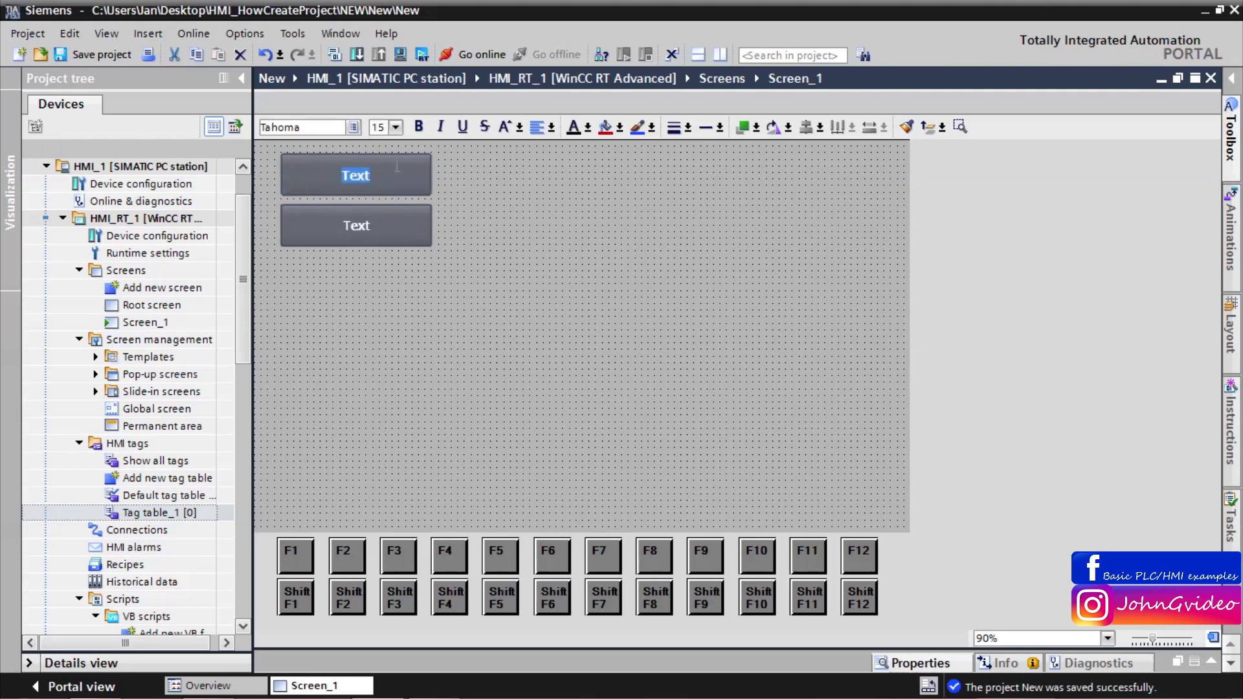
text(Start automat mode)
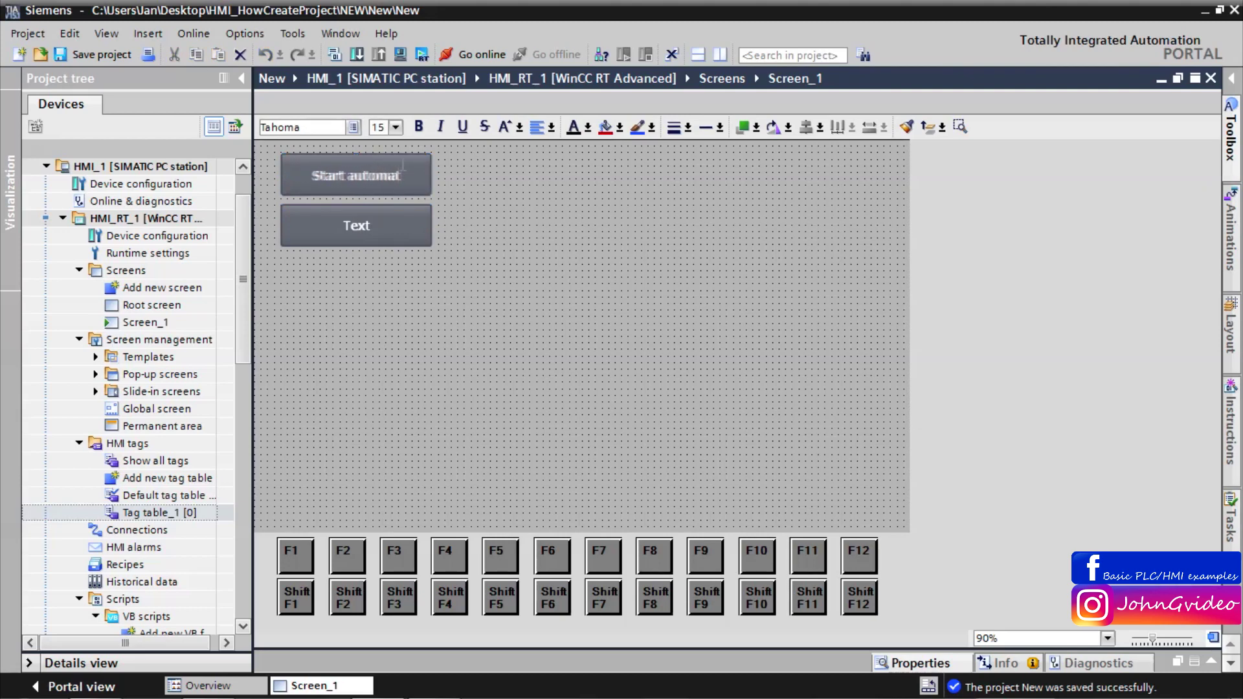
Label the lower button "Start manual mode" and move it up closer to the automat mode button.
double_click(387, 227)
text(Start manual mode)
click(526, 238)
click(400, 218)
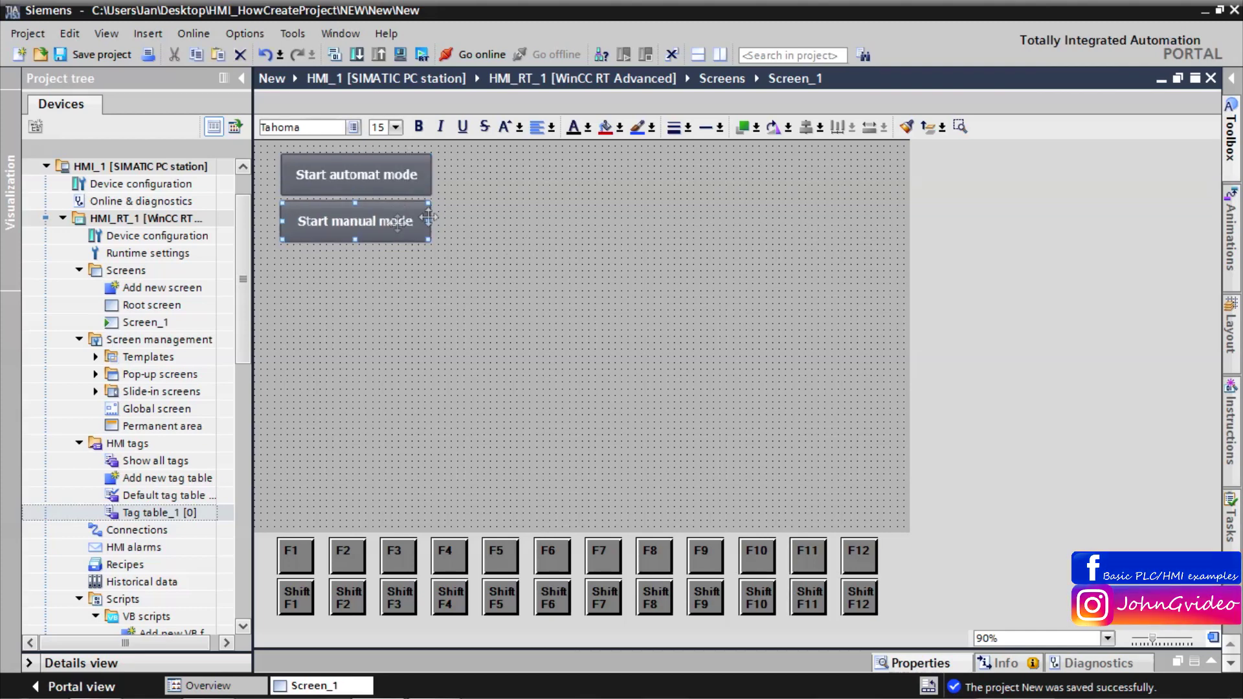
click(691, 247)
Draw a rectangle about 662 by 335 pixels across the middle of Screen_1 and shift it slightly upward.
click(1229, 103)
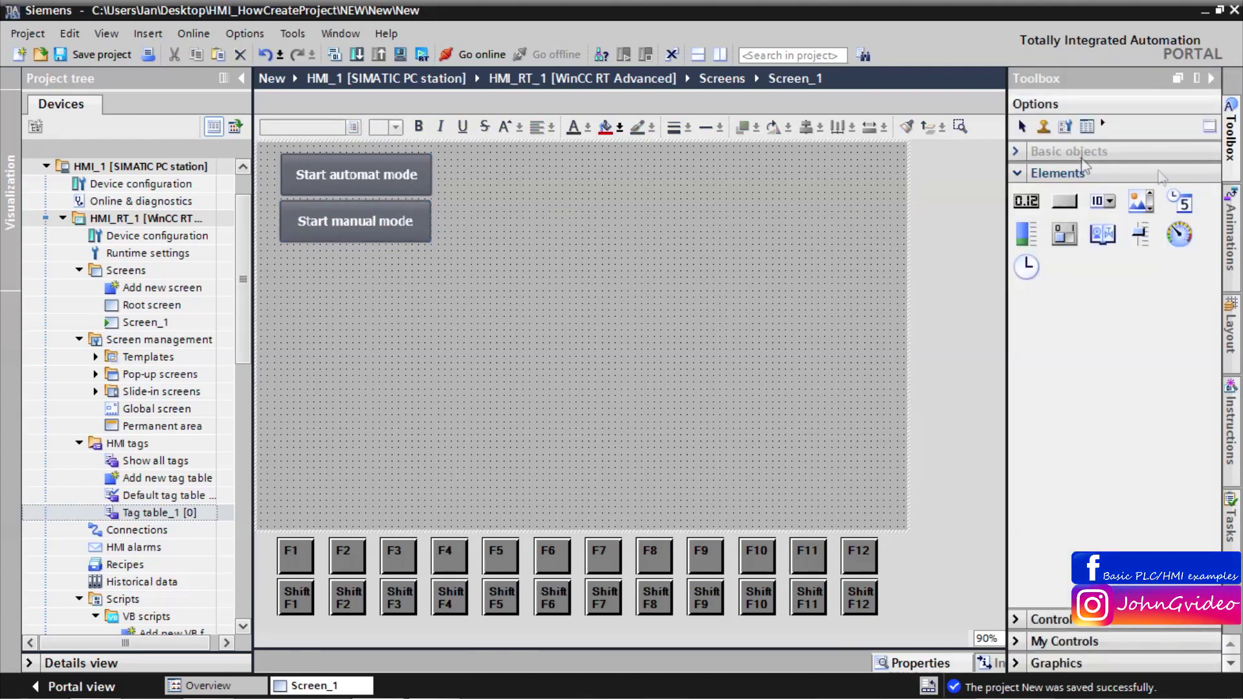
click(1069, 151)
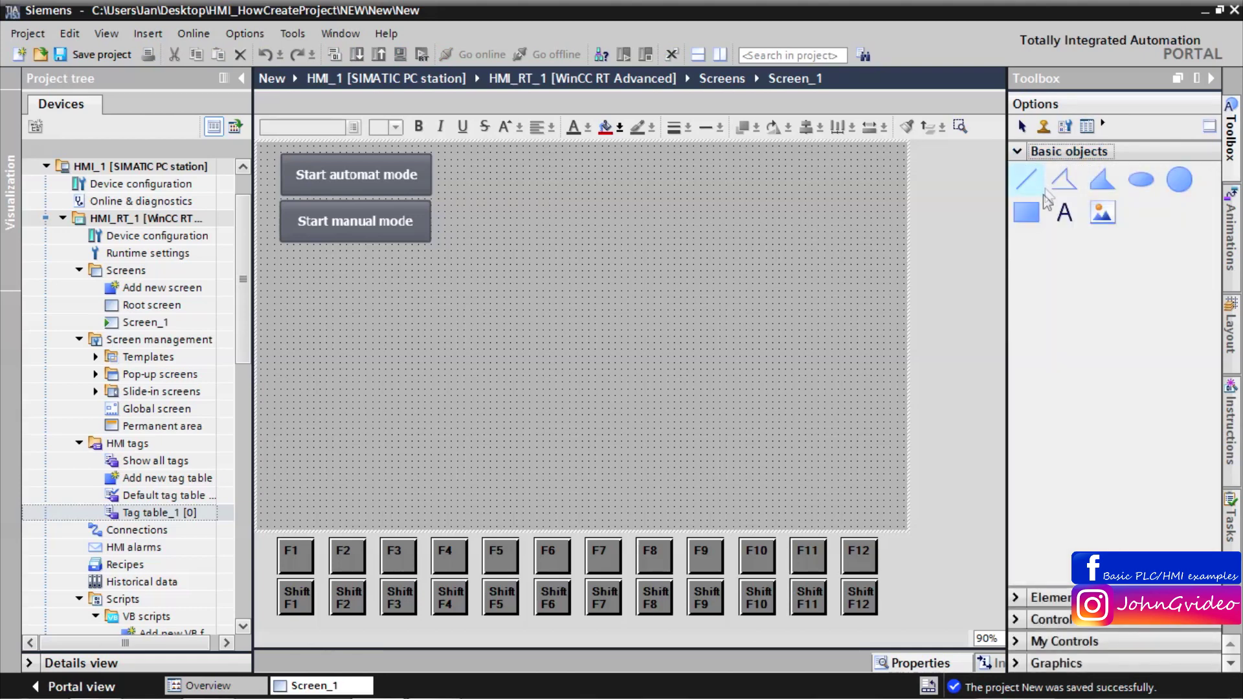
drag(835, 201, 293, 474)
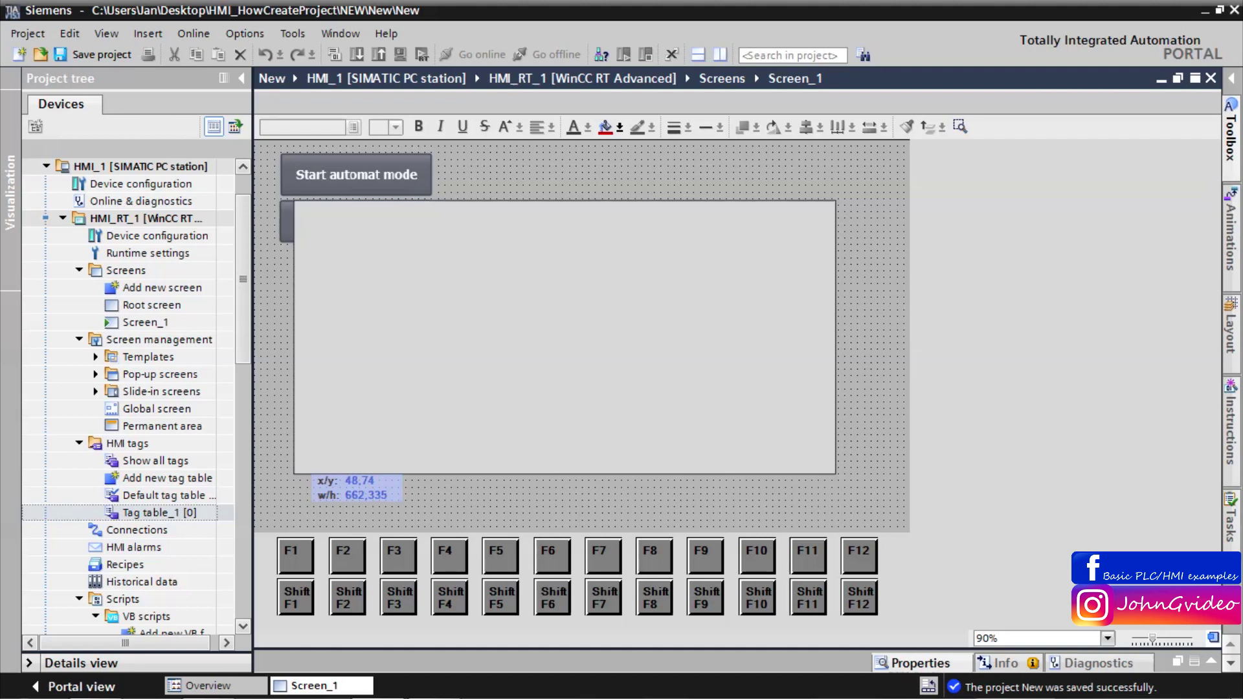
drag(294, 474, 293, 474)
drag(703, 332, 710, 305)
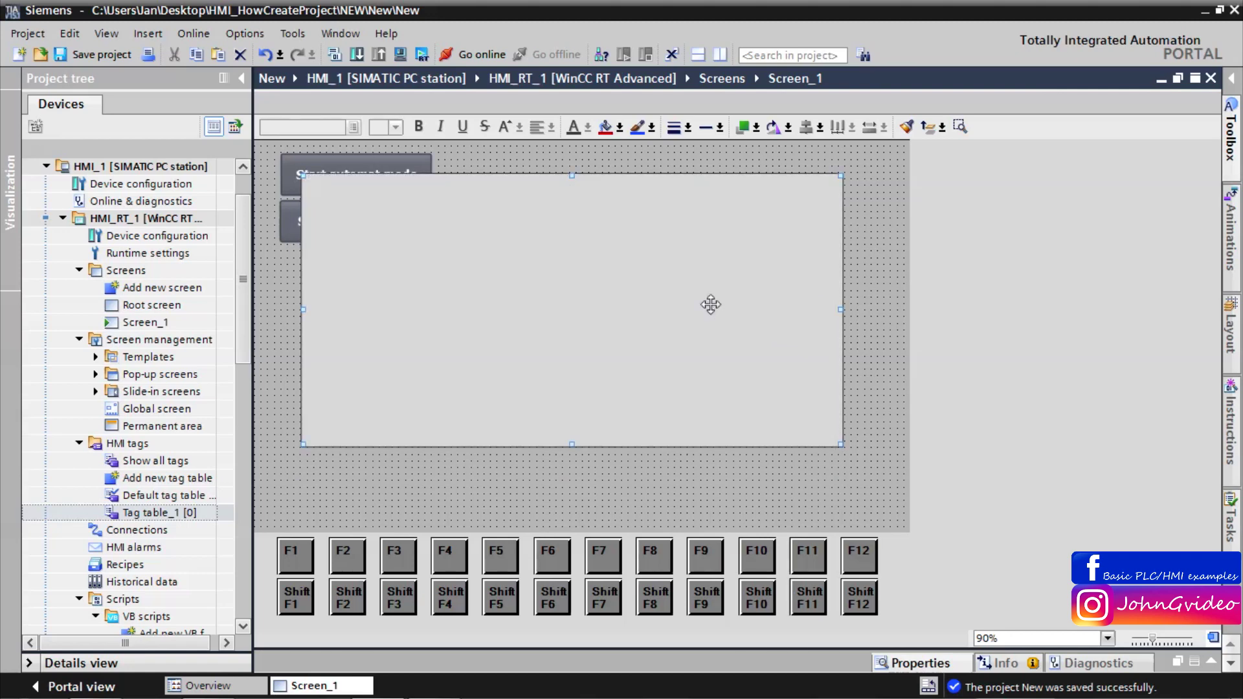
click(757, 484)
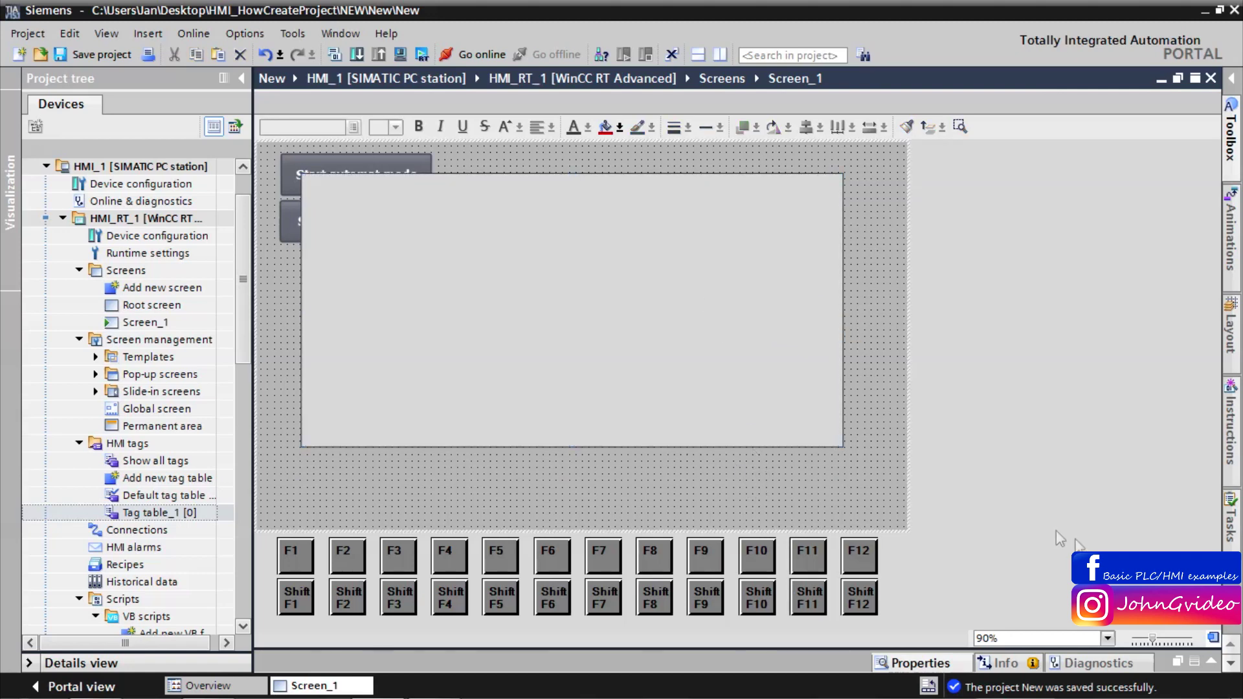
Set the rectangle's background color to yellow (255, 255, 0) in its appearance properties.
click(1212, 661)
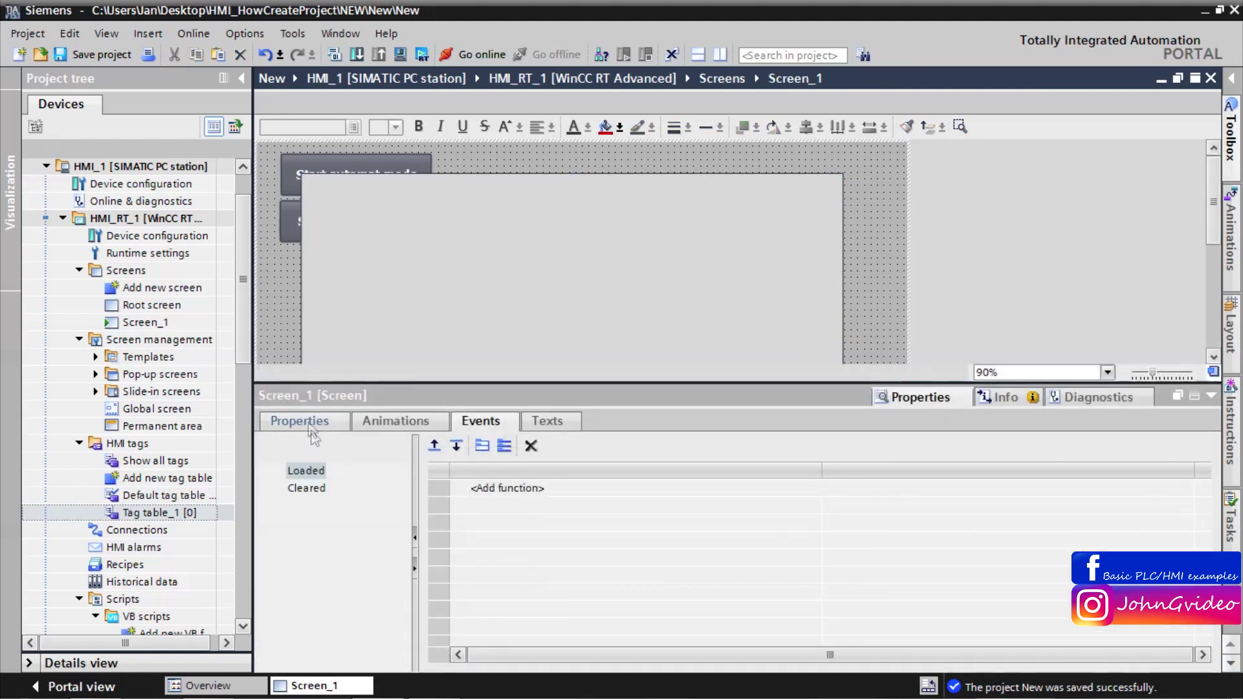
click(313, 422)
click(356, 347)
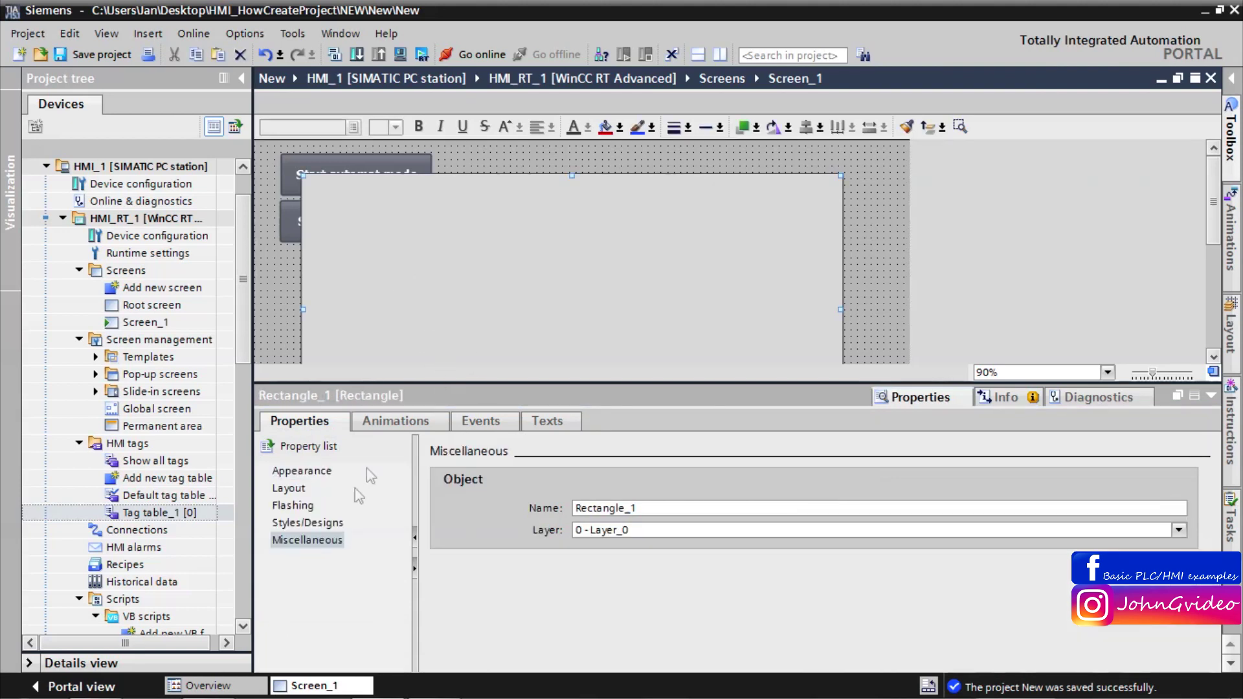
click(302, 470)
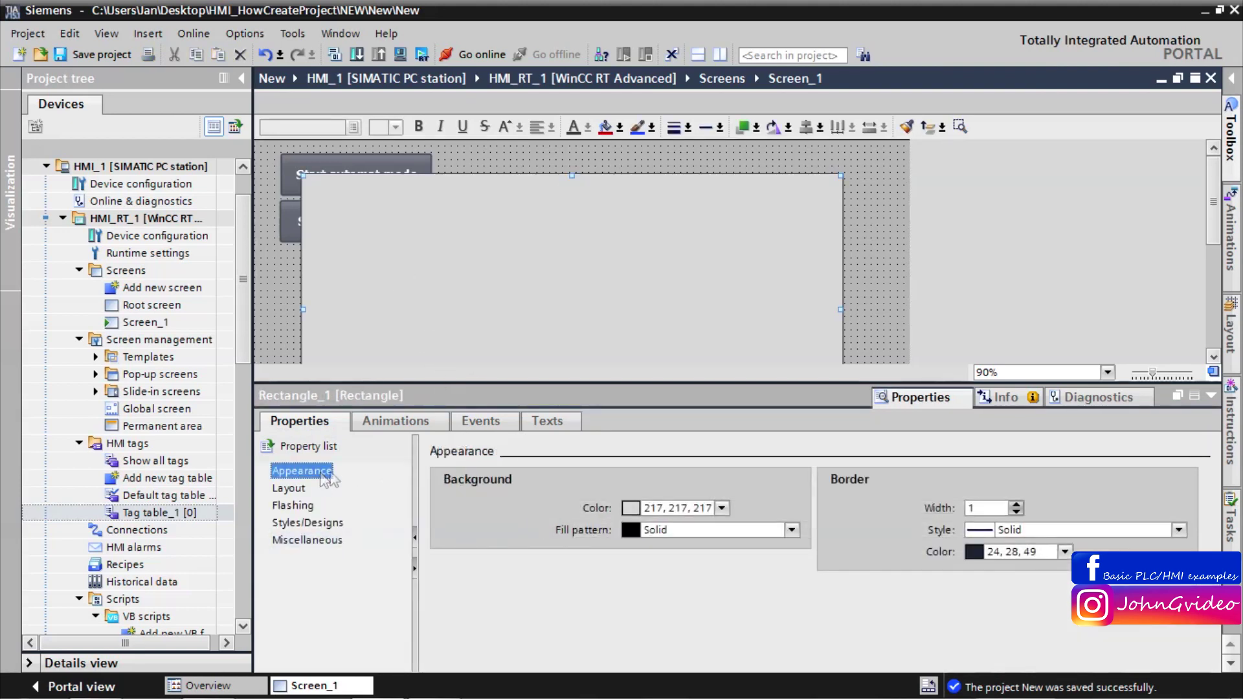
click(722, 508)
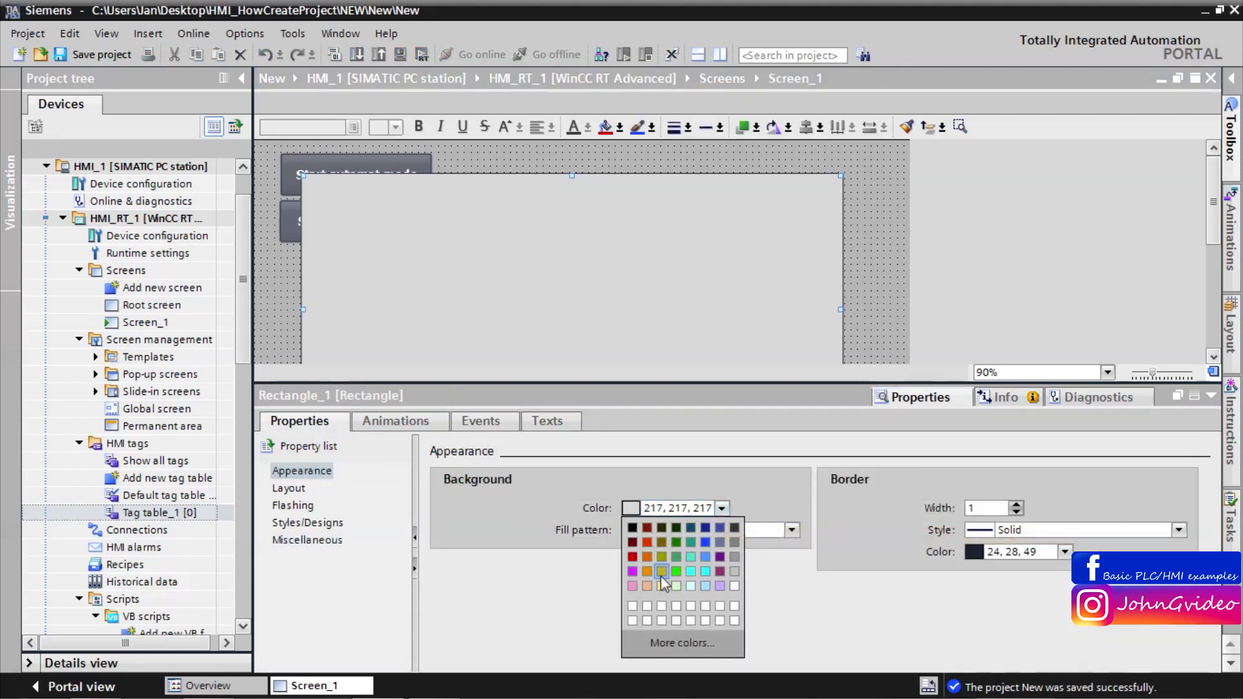
click(661, 573)
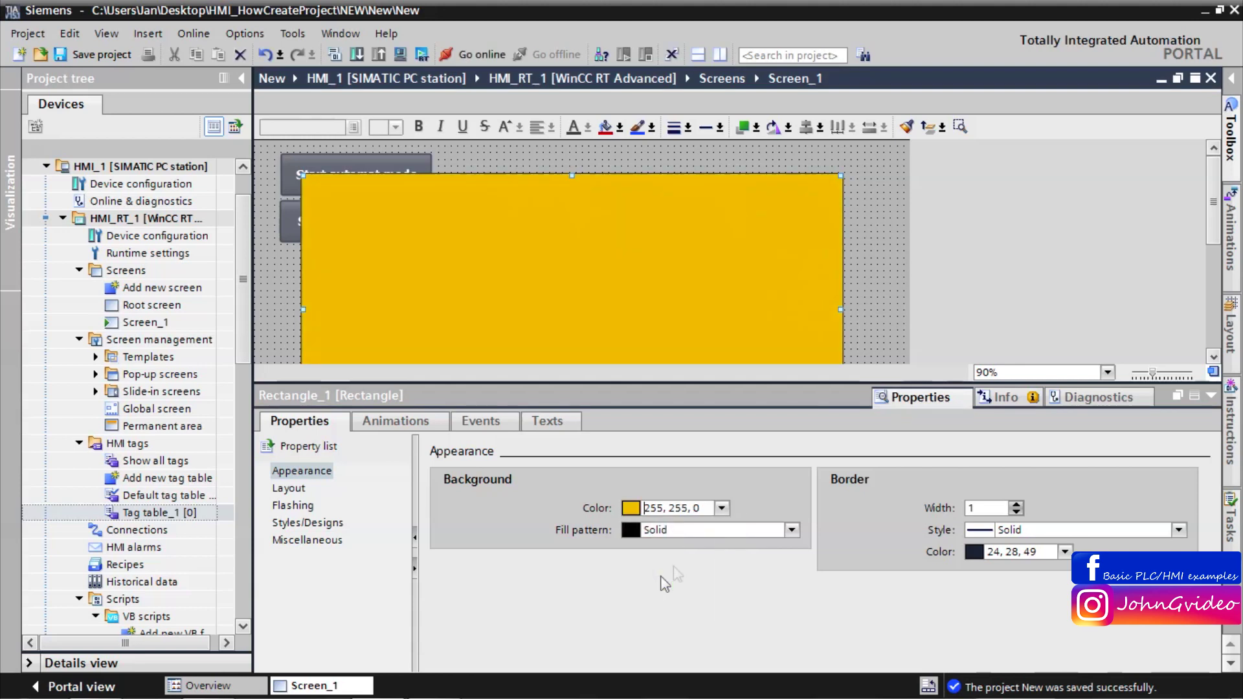
Thicken the rectangle's border and set the border color to red.
click(1017, 506)
click(1017, 505)
click(1017, 506)
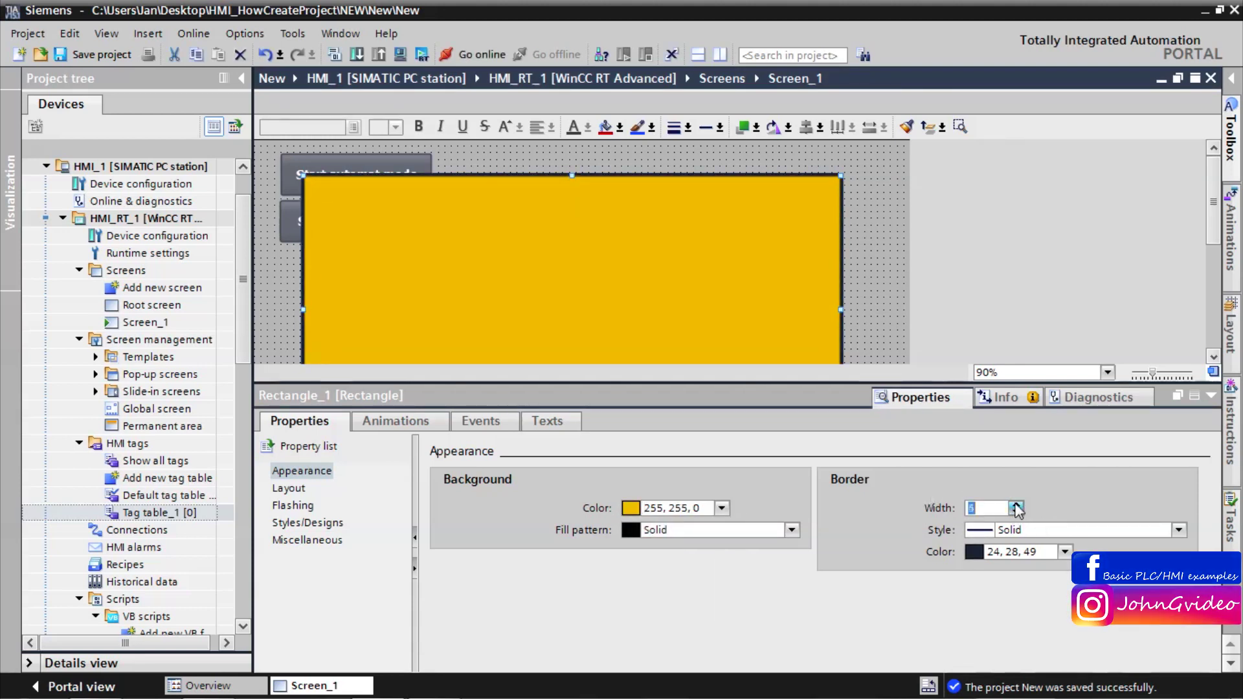
click(1064, 553)
click(975, 442)
Round the rectangle's corners with a corner radius of 15 % in X and 25 % in Y.
click(287, 489)
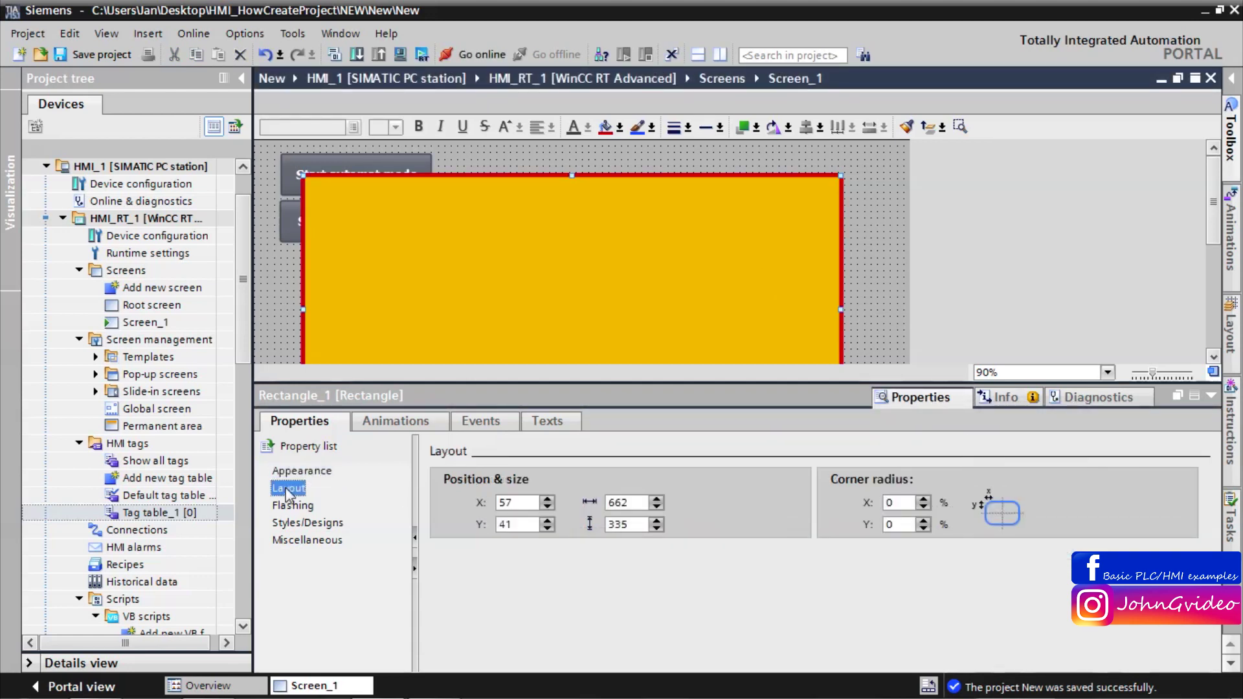
click(858, 505)
text(15)
key(Tab)
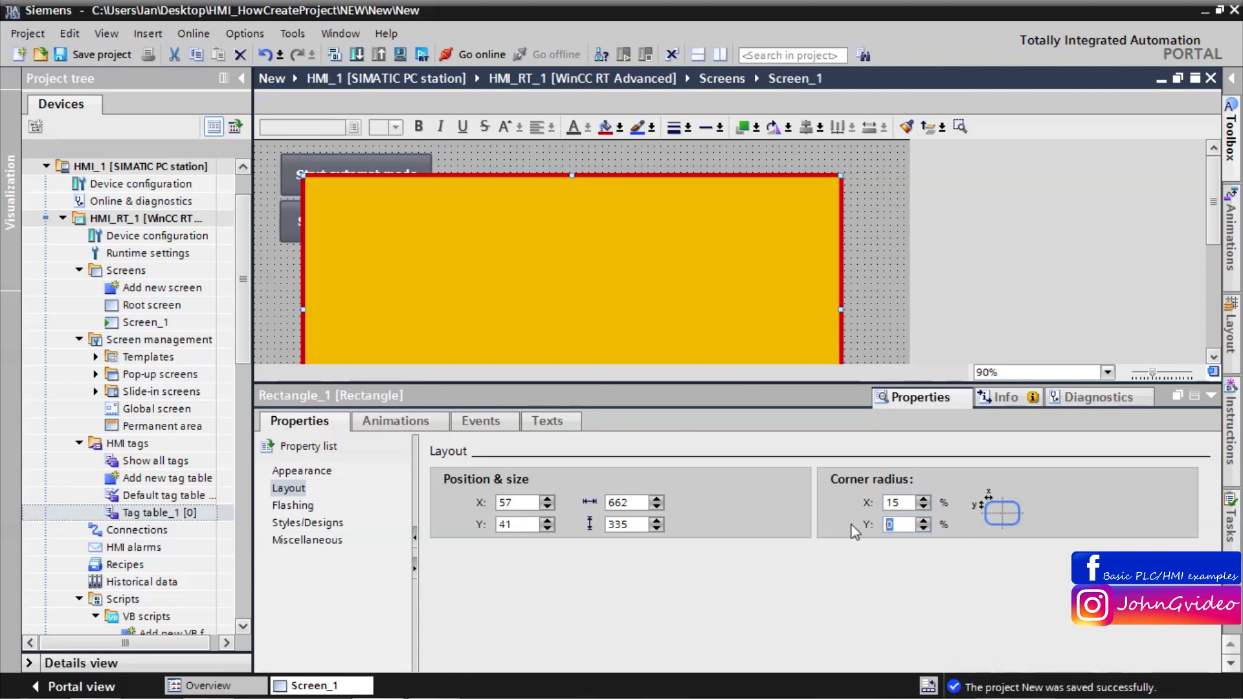
text(25)
click(759, 308)
click(1211, 395)
click(860, 353)
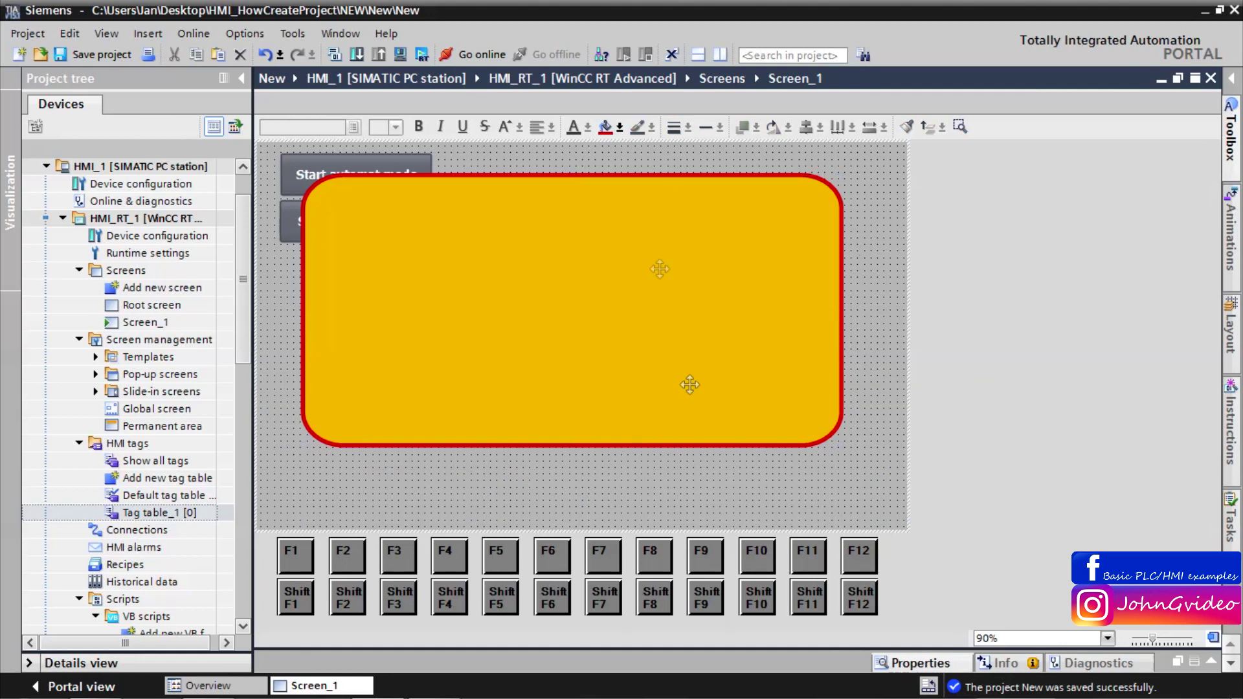
Place a text field in the upper part of the yellow rectangle reading "Are you sure about starting automatic mode ?".
click(1232, 85)
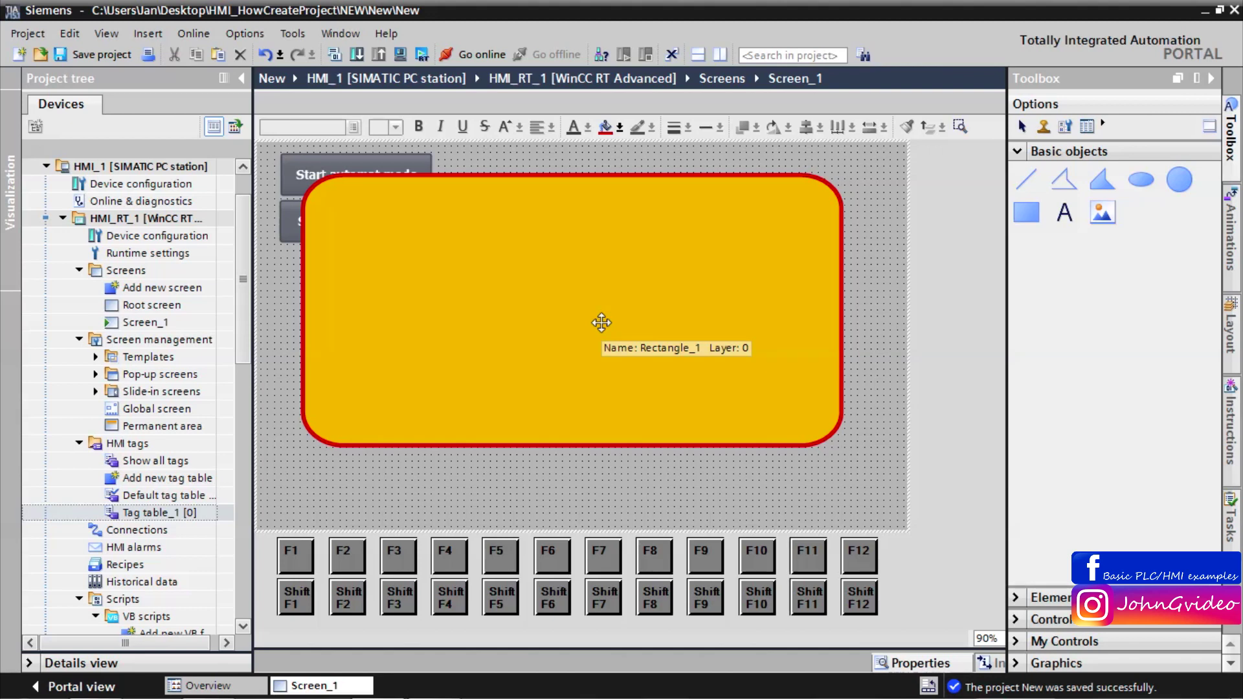
click(1066, 212)
click(479, 234)
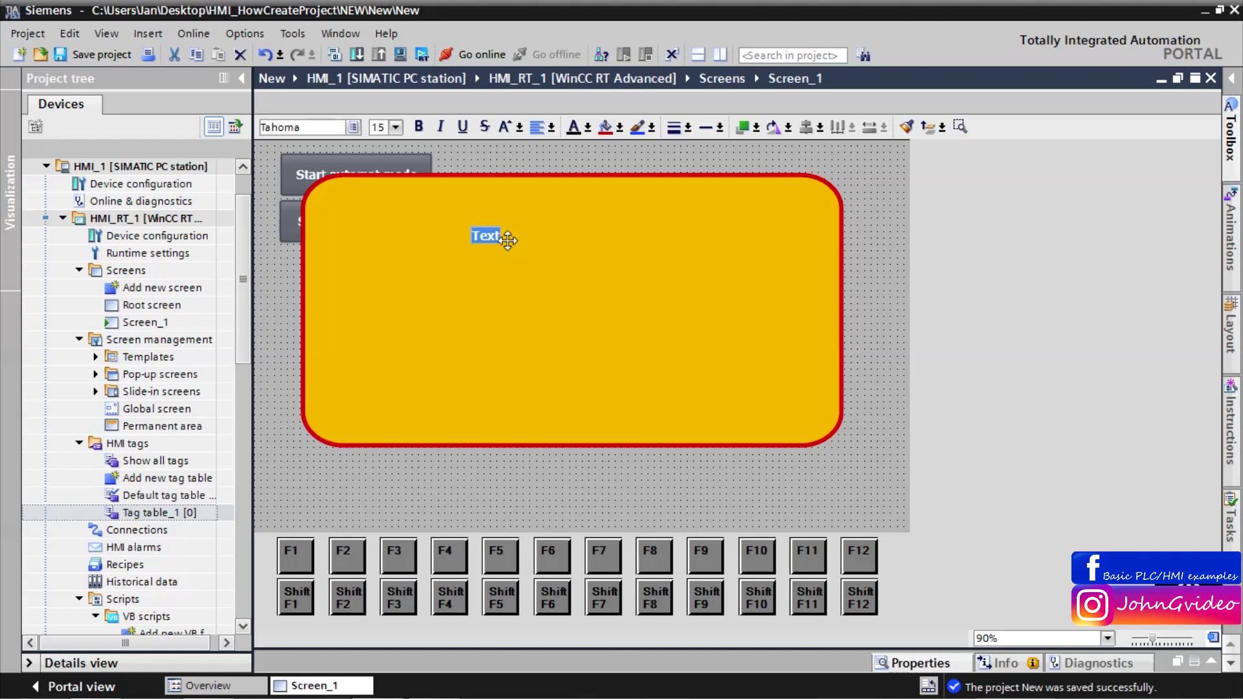
text(Are you sure about sta)
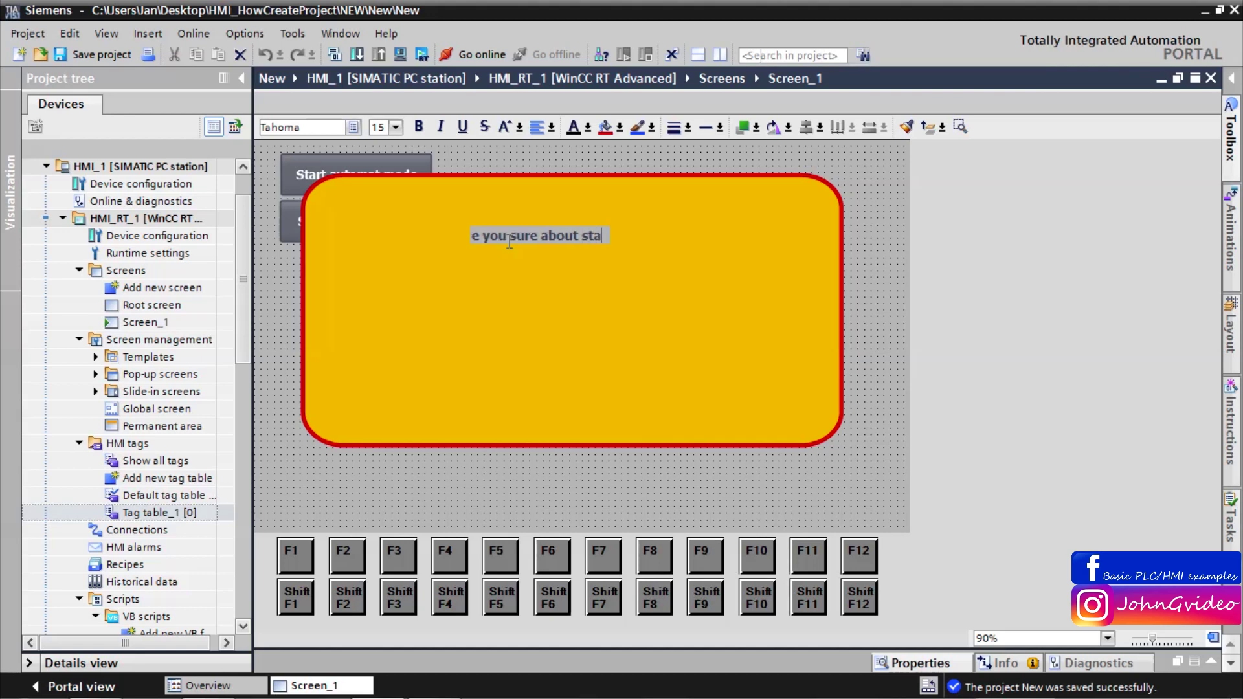
text(rting automatic mode ?)
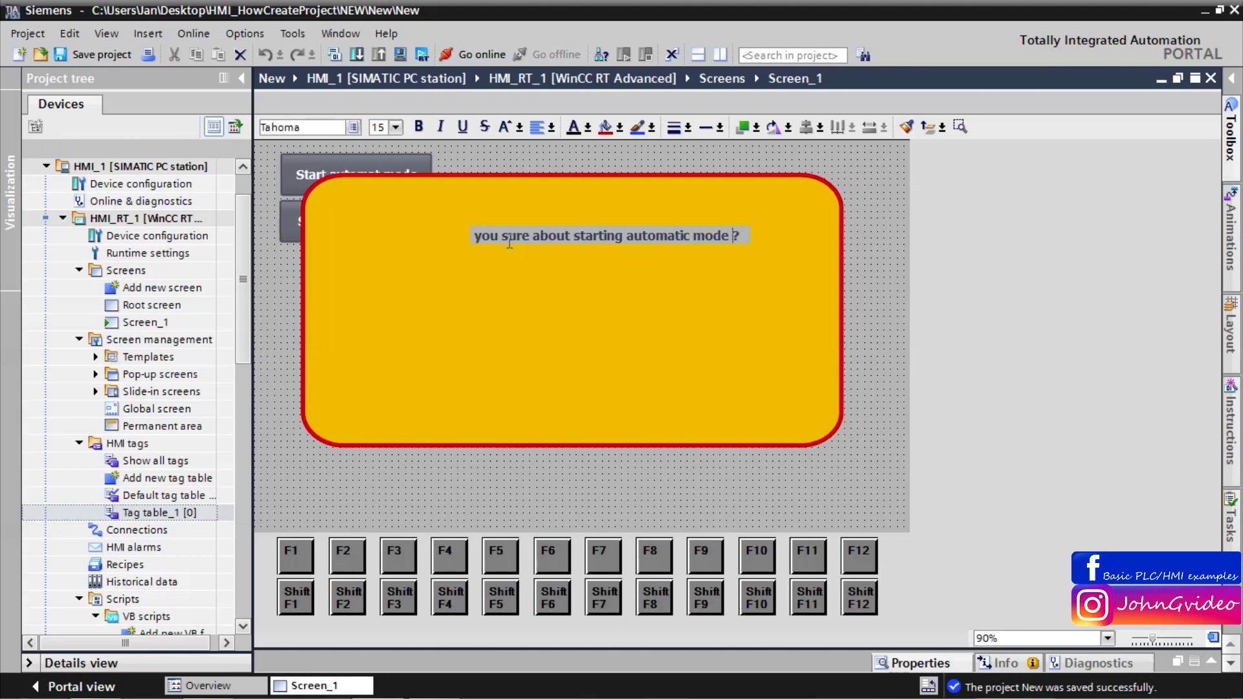
Set the question text field's font size to 25 in its text format properties.
right_click(513, 232)
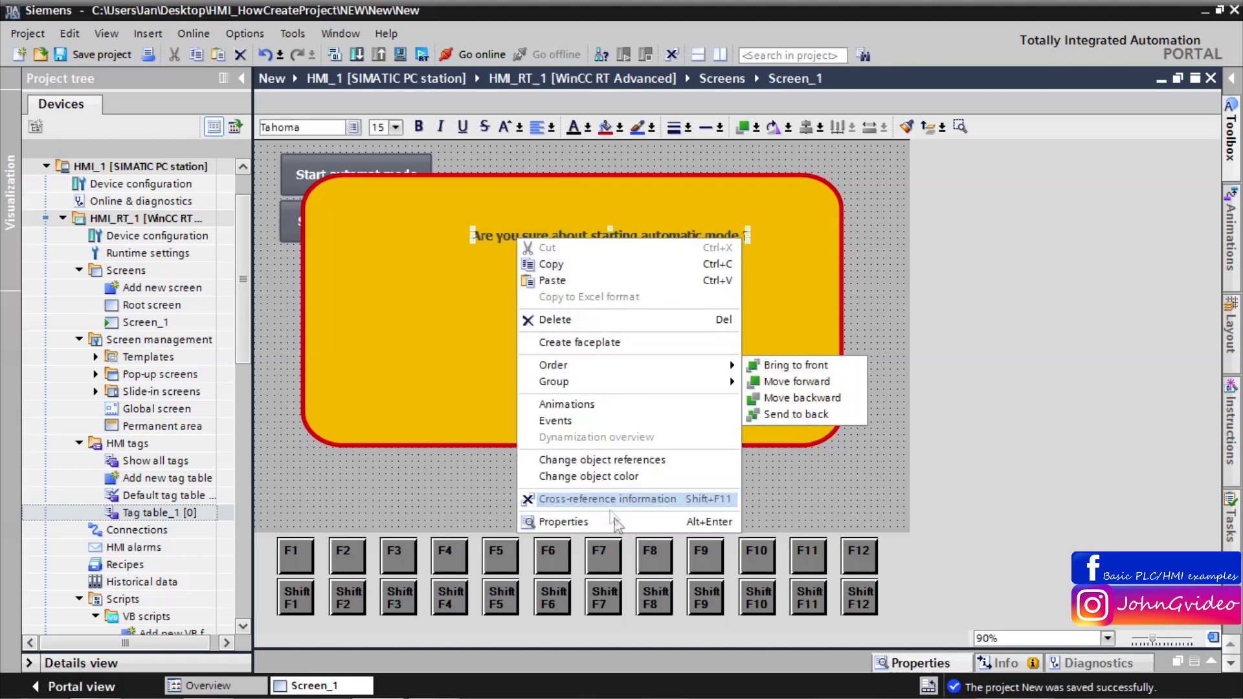
click(570, 518)
click(299, 522)
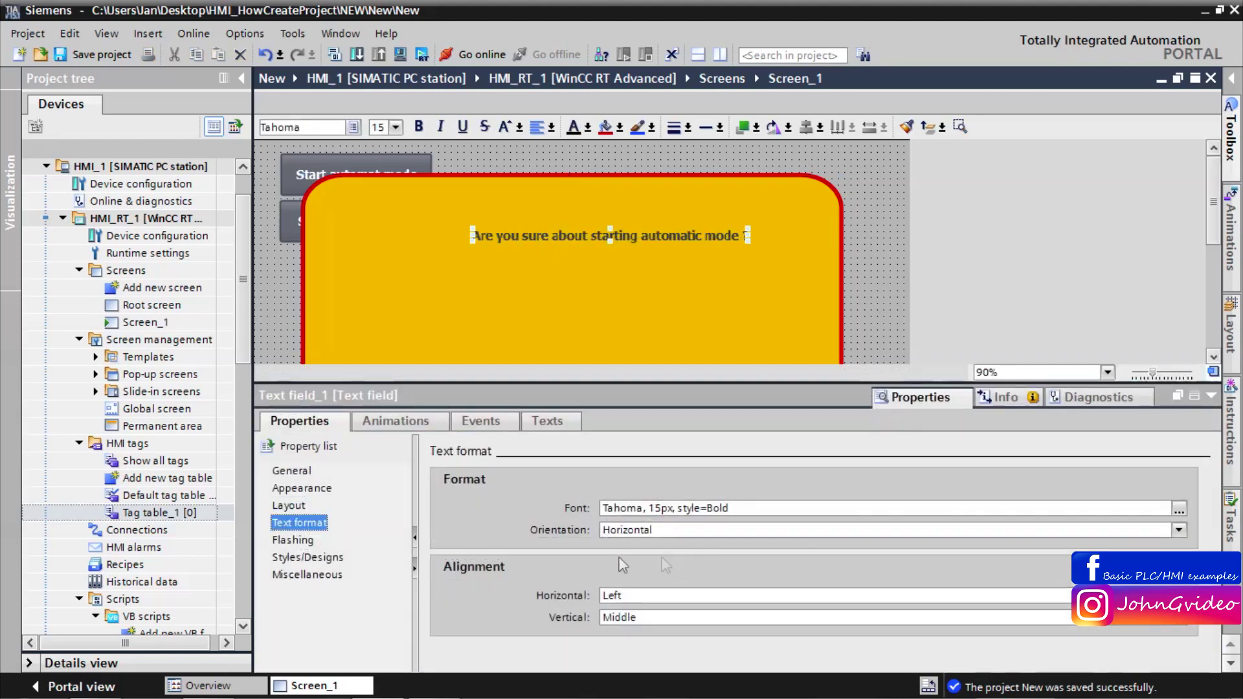
click(1179, 509)
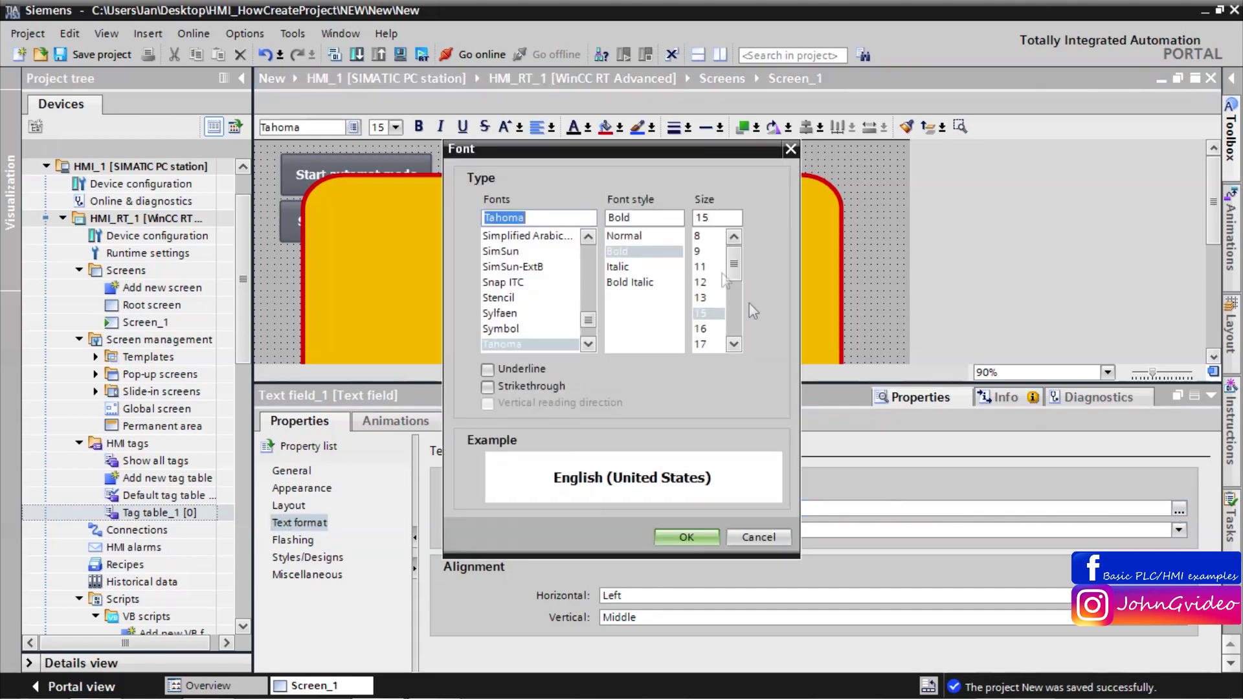
drag(737, 271, 745, 293)
click(700, 313)
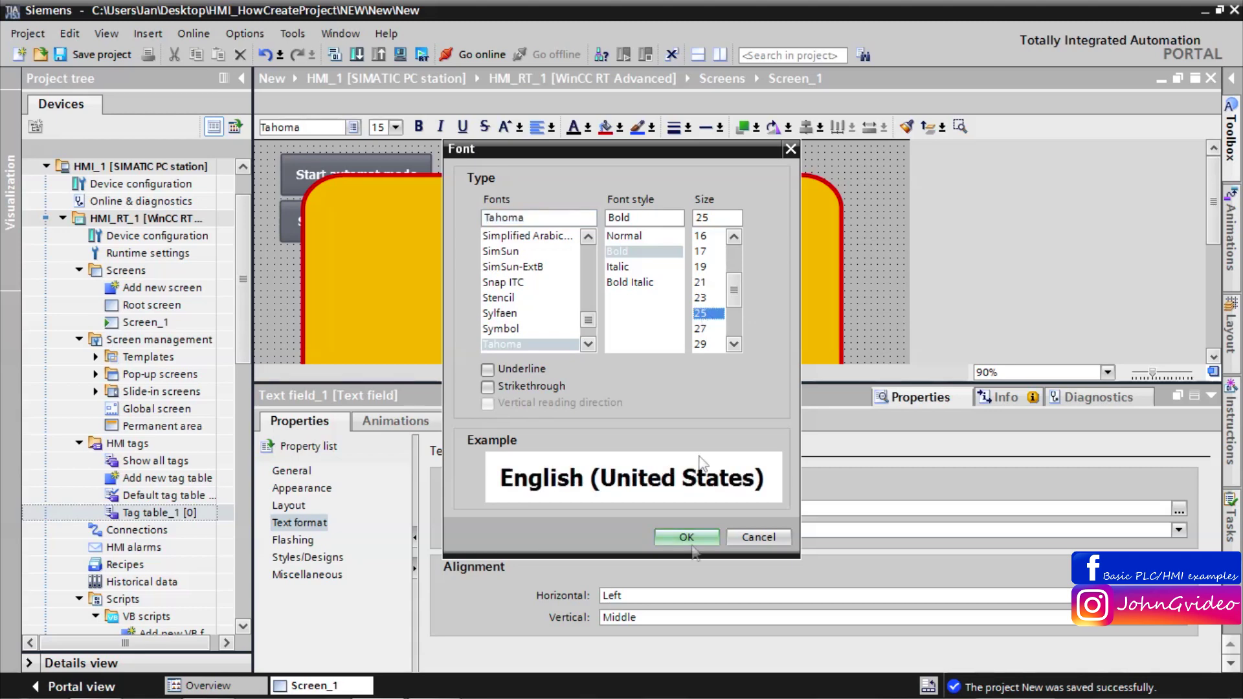
click(686, 537)
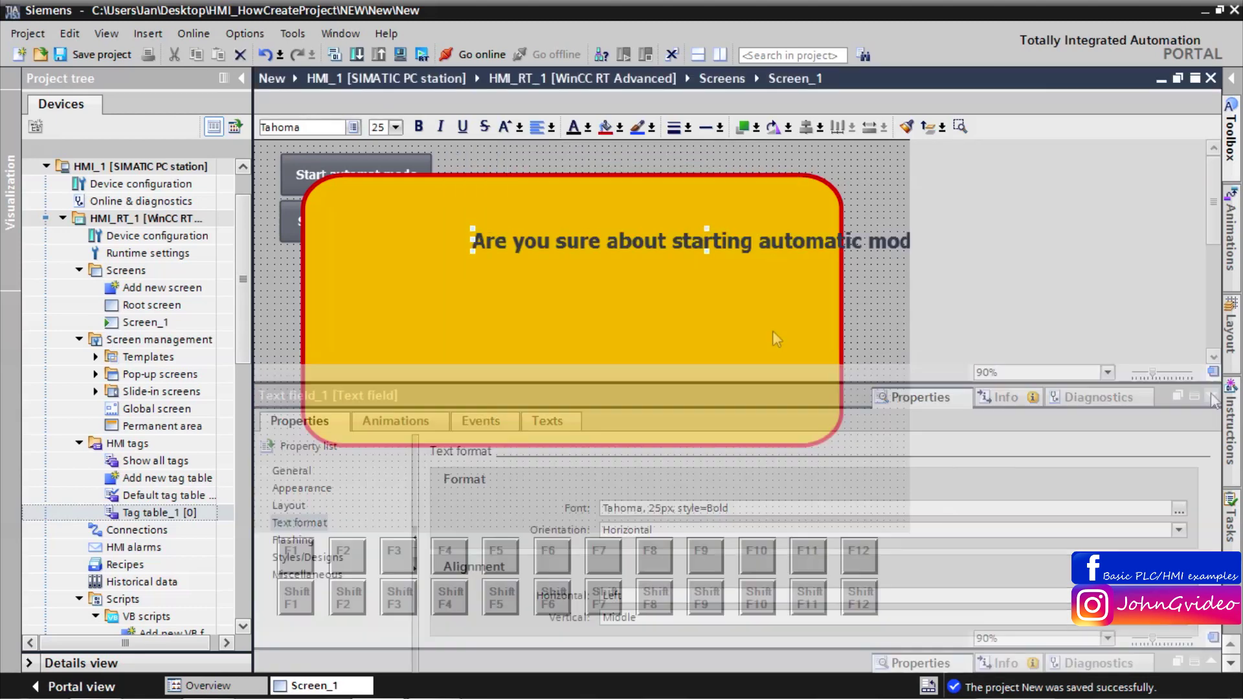
Center the question text field horizontally on the yellow rectangle.
ctrl+click(725, 245)
click(806, 126)
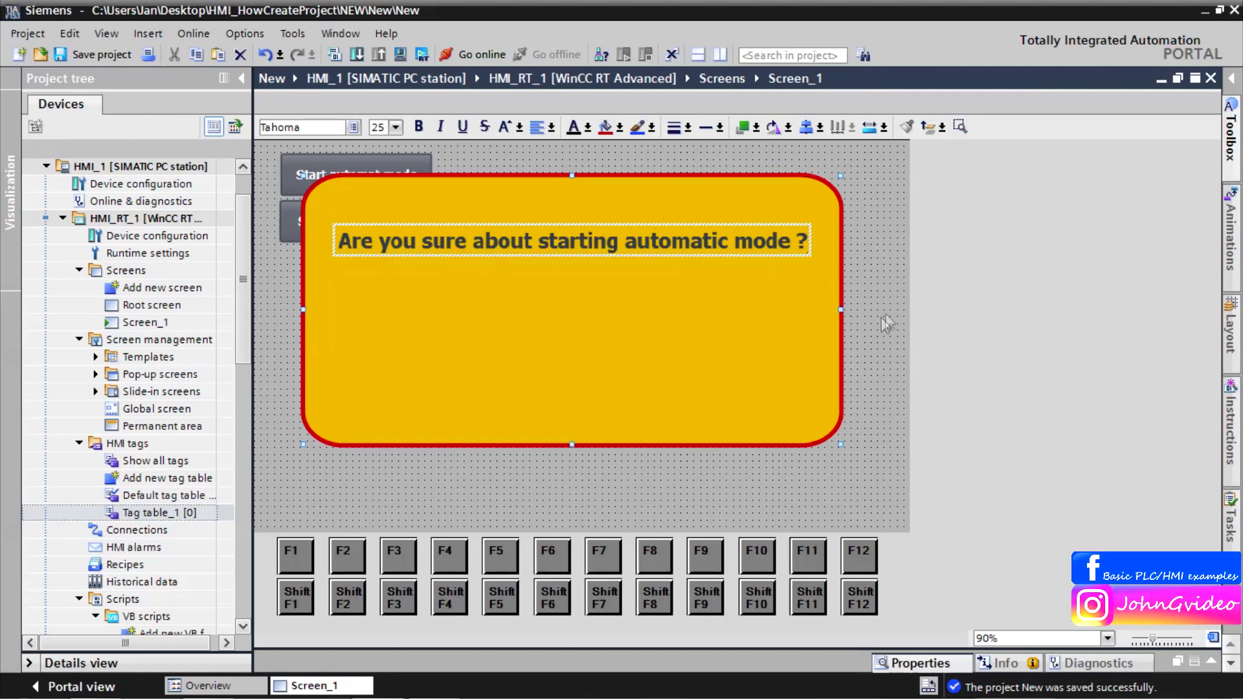
key(Escape)
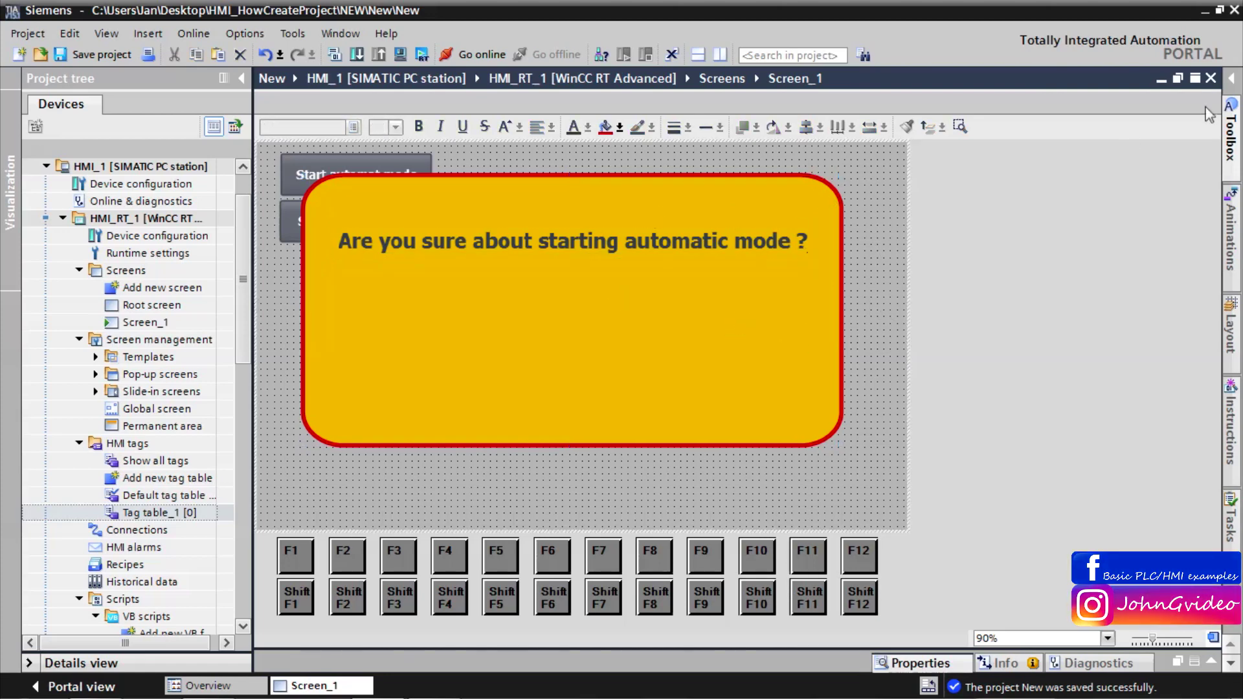
Add a new button to the yellow panel and place a copy of the "Start automat mode" button above it.
click(1230, 84)
click(1036, 151)
click(1036, 173)
drag(257, 191, 514, 365)
click(305, 171)
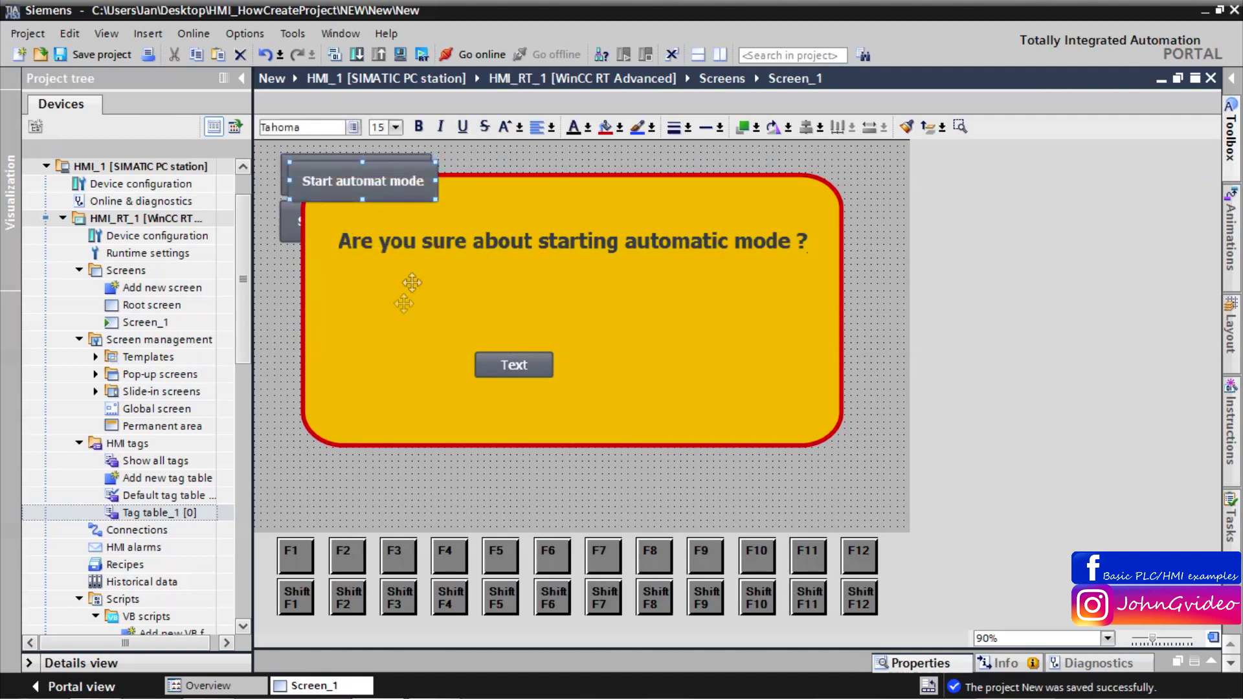
drag(388, 176, 596, 320)
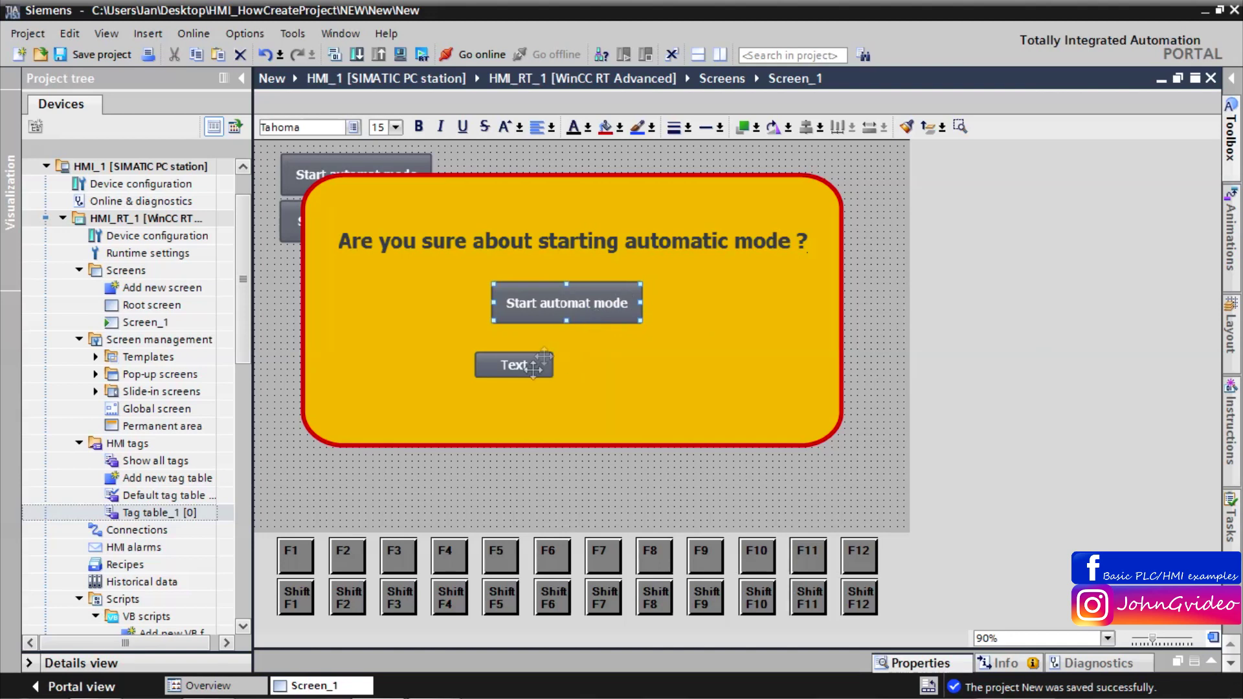
Line up the new button below the copied one, widen it to match, and label it "Dismiss".
drag(518, 365, 640, 354)
double_click(616, 358)
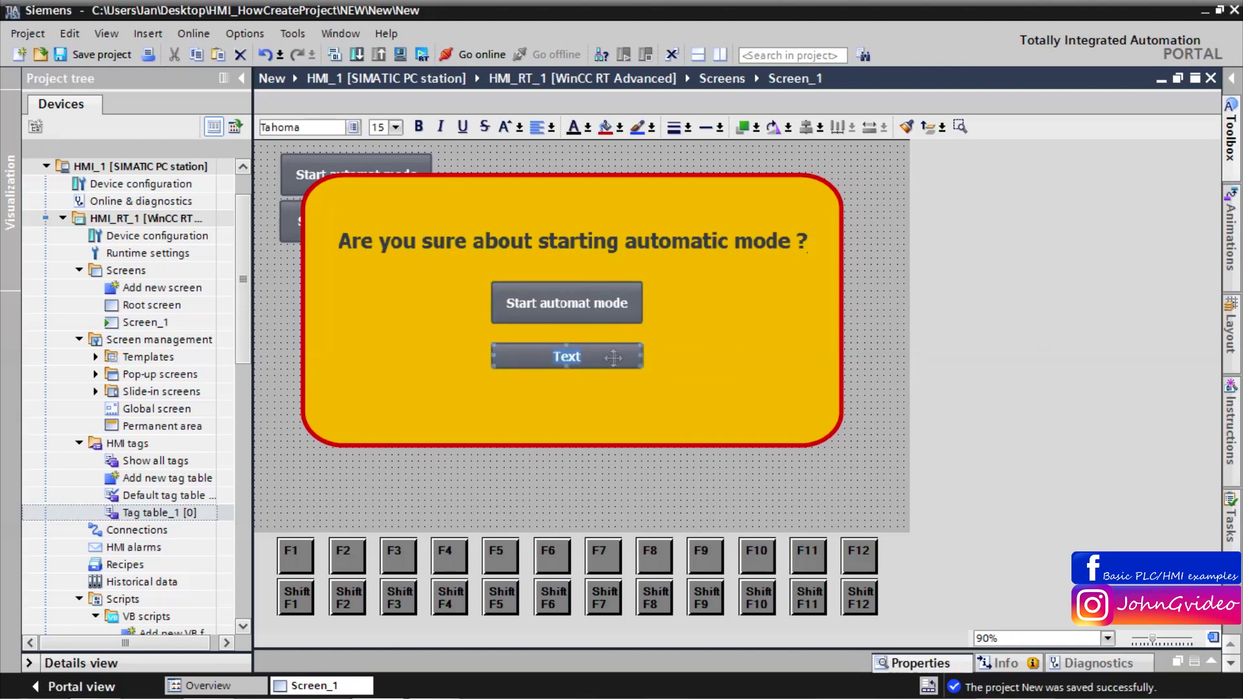
text(Dismiss)
Enlarge the panel's "Start automat mode" button and widen the "Dismiss" button to match it.
click(638, 295)
drag(643, 282, 697, 265)
click(614, 354)
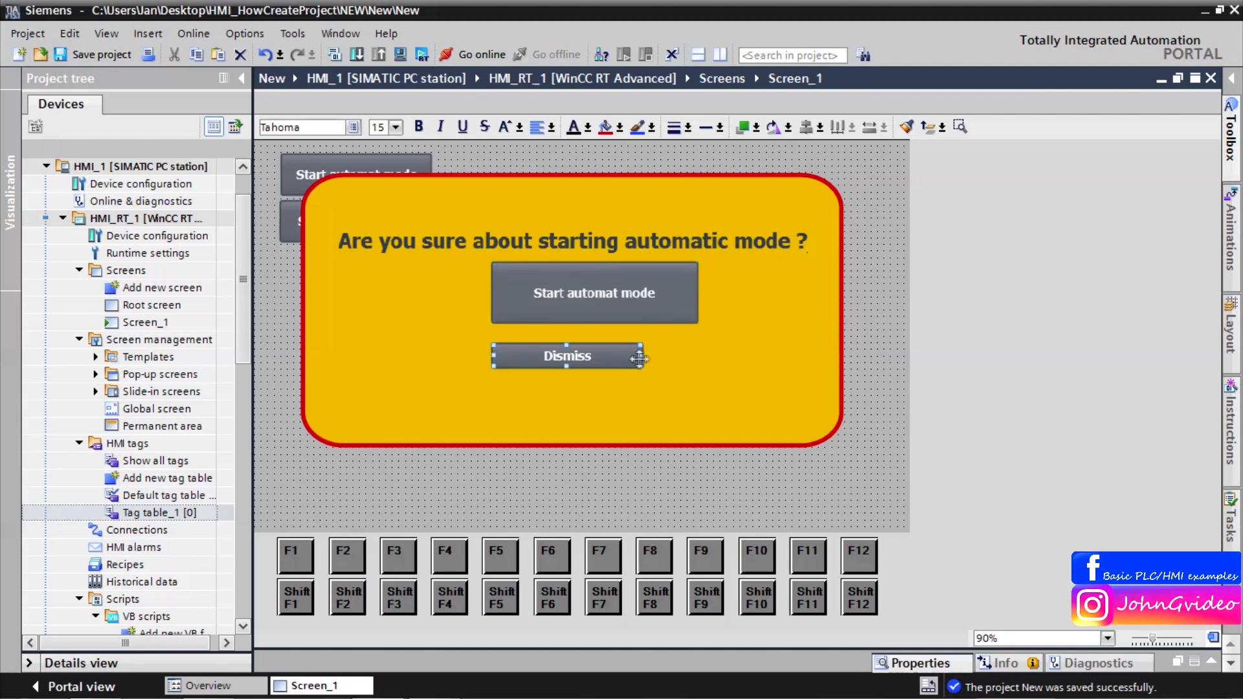
drag(643, 355, 700, 356)
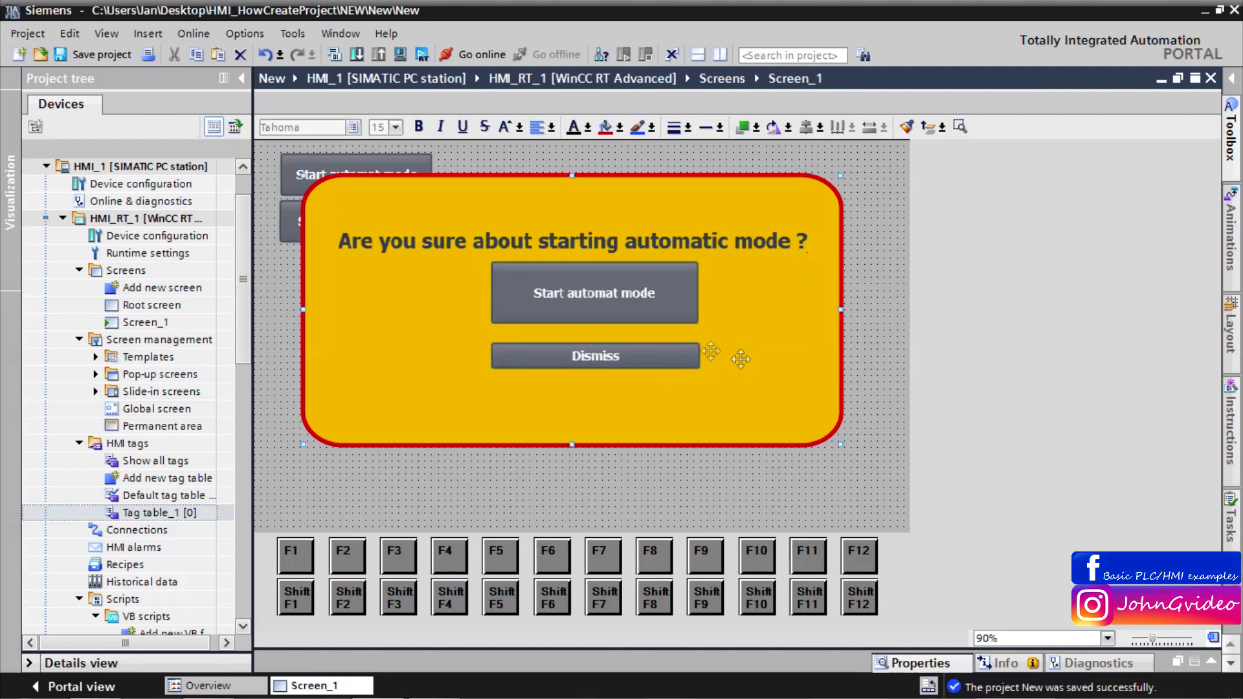
Center both panel buttons and the question text horizontally on the yellow rectangle.
ctrl+click(656, 284)
ctrl+click(648, 239)
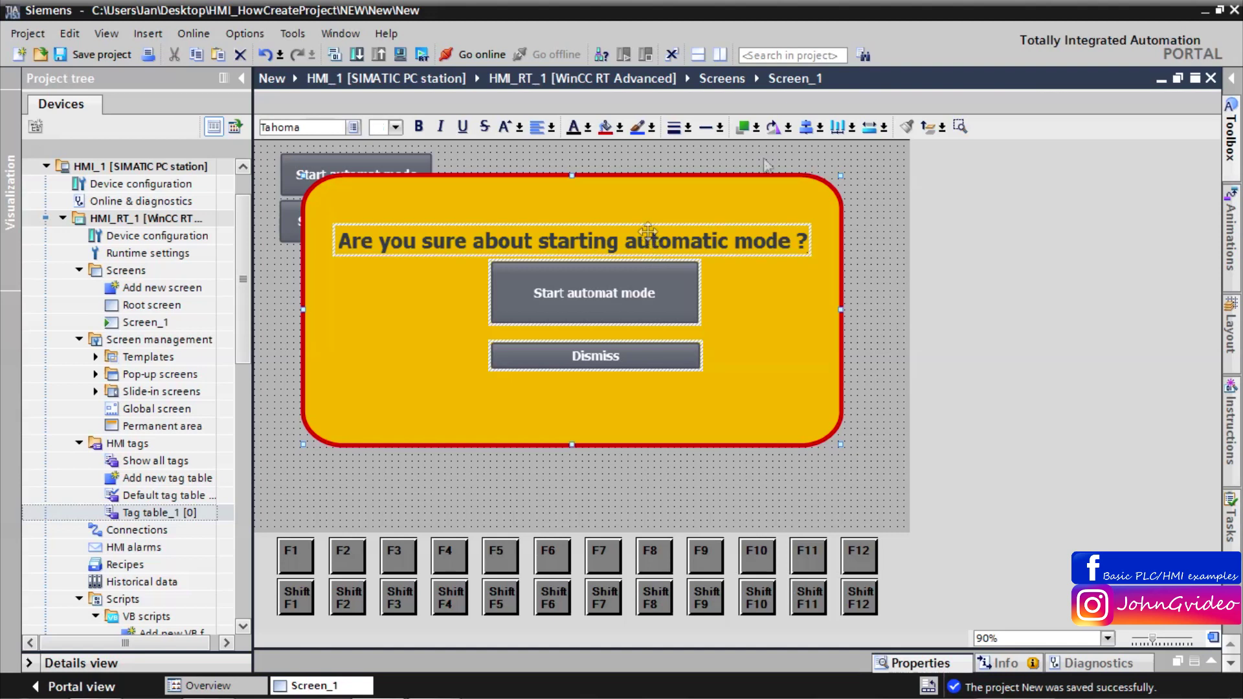
click(806, 127)
Shorten the yellow rectangle from its lower edge and move the question text slightly up, away from the buttons.
click(568, 444)
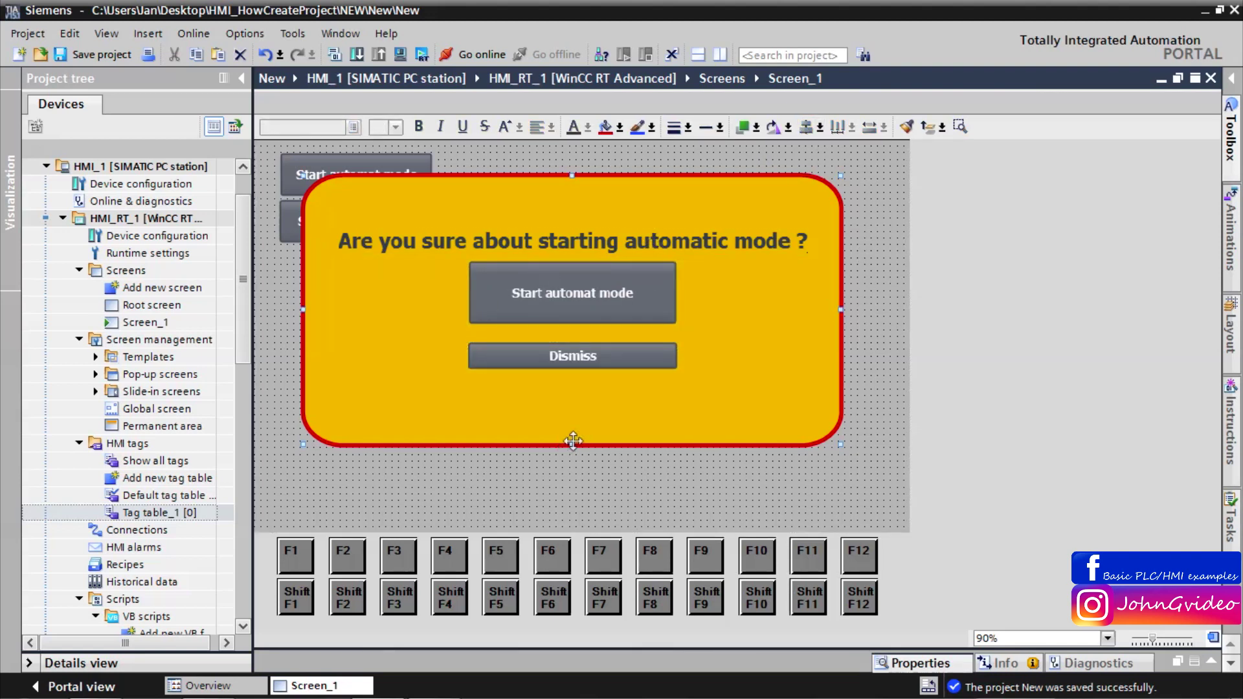
drag(573, 443, 581, 413)
click(613, 253)
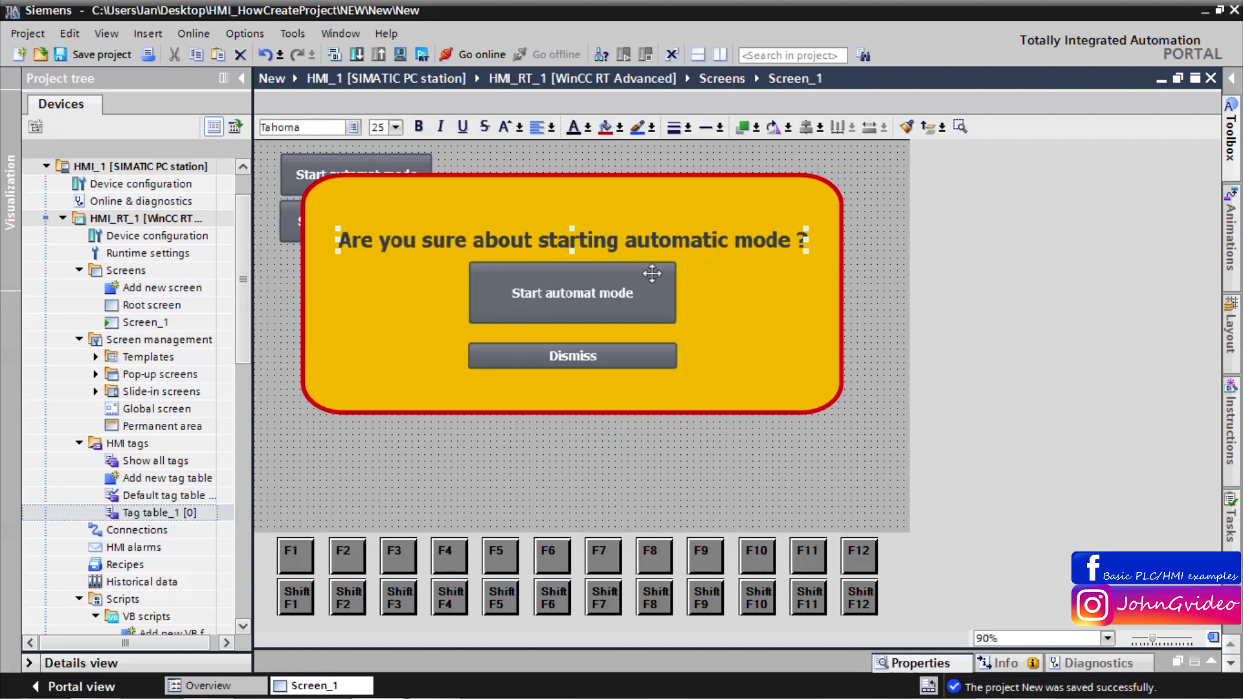
drag(657, 266, 674, 261)
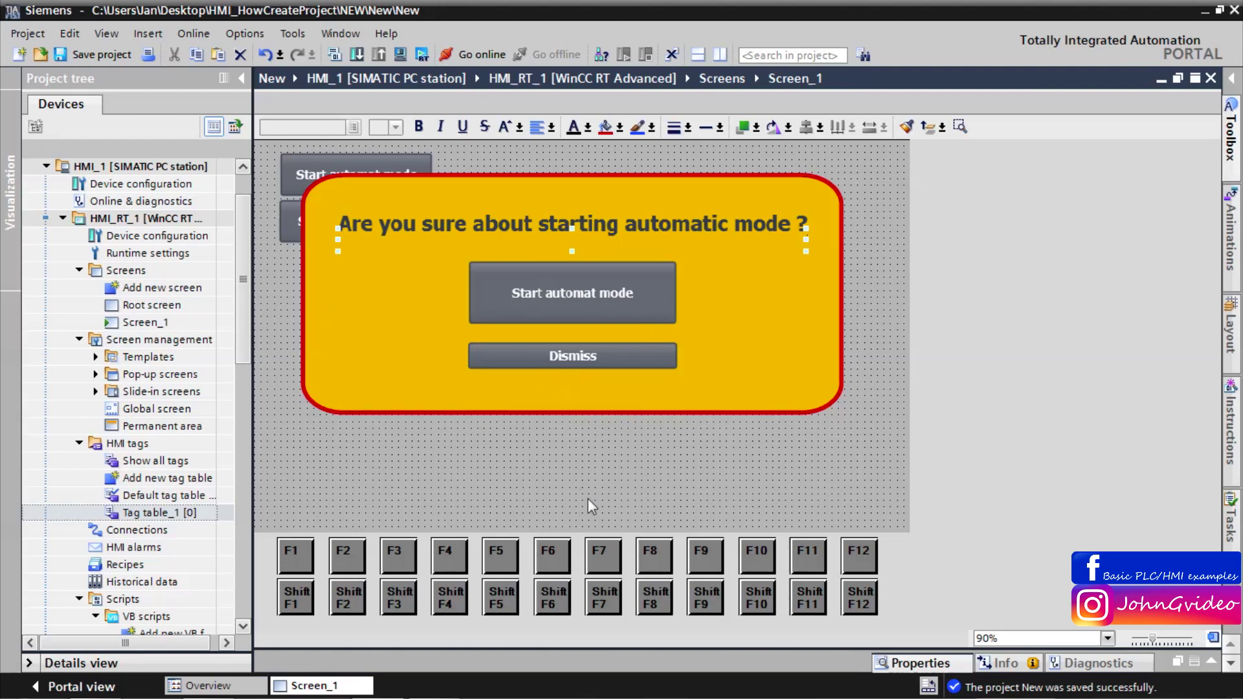
click(507, 426)
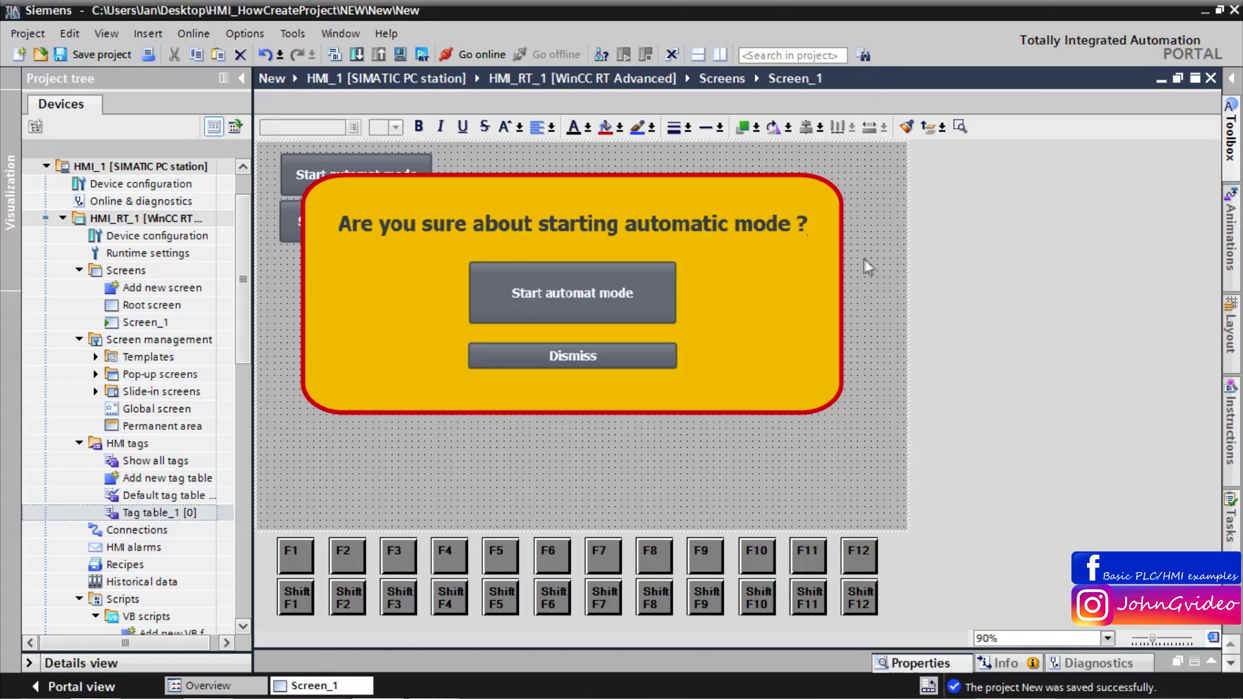
Create an HMI tag named StartAutomatic with data type Bool in Tag table_1.
double_click(159, 513)
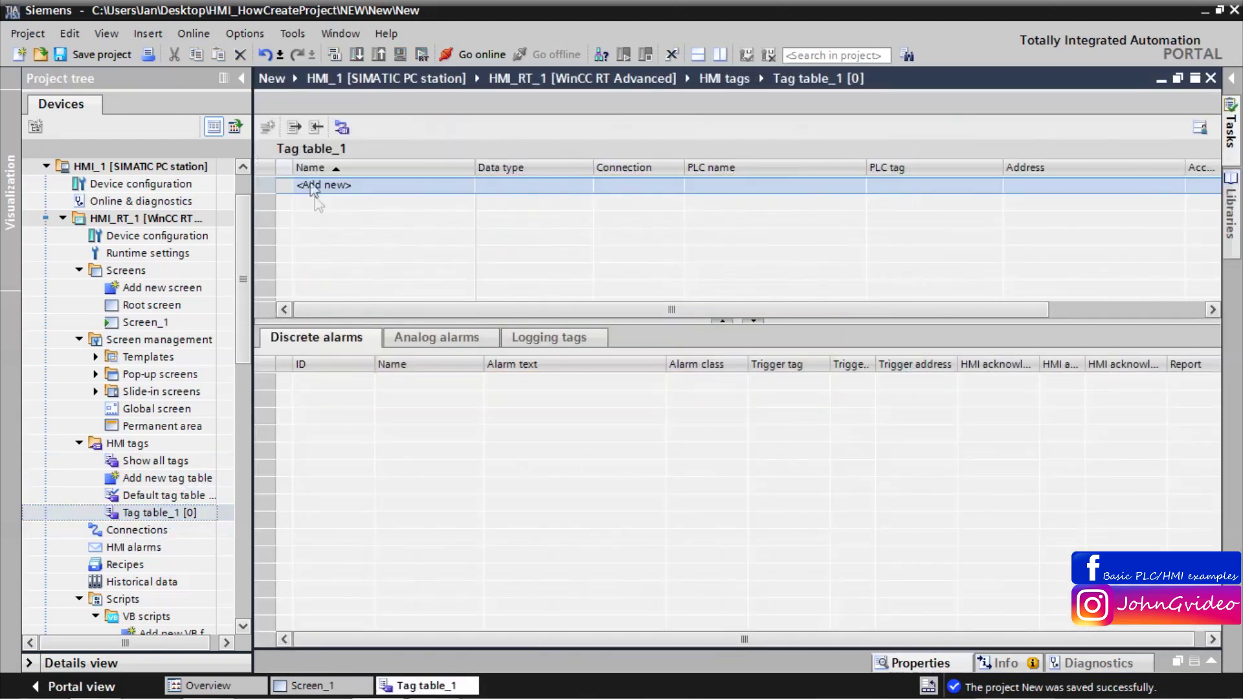
double_click(338, 188)
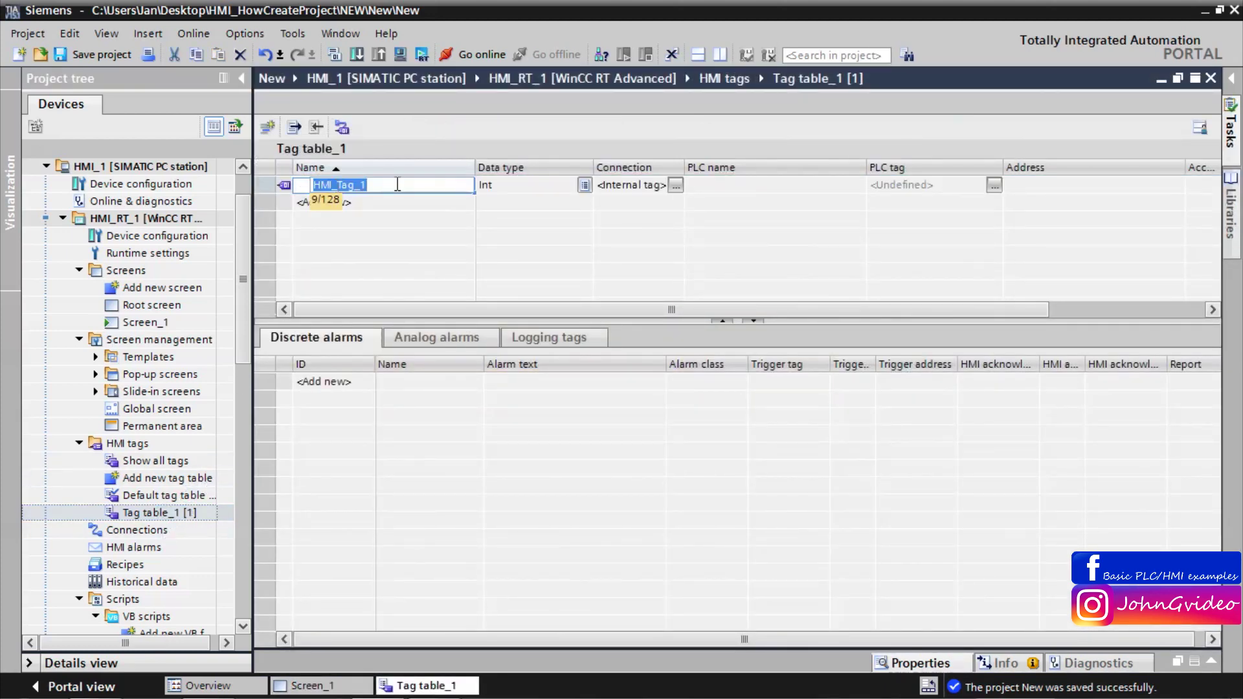
text(StartAutomatic)
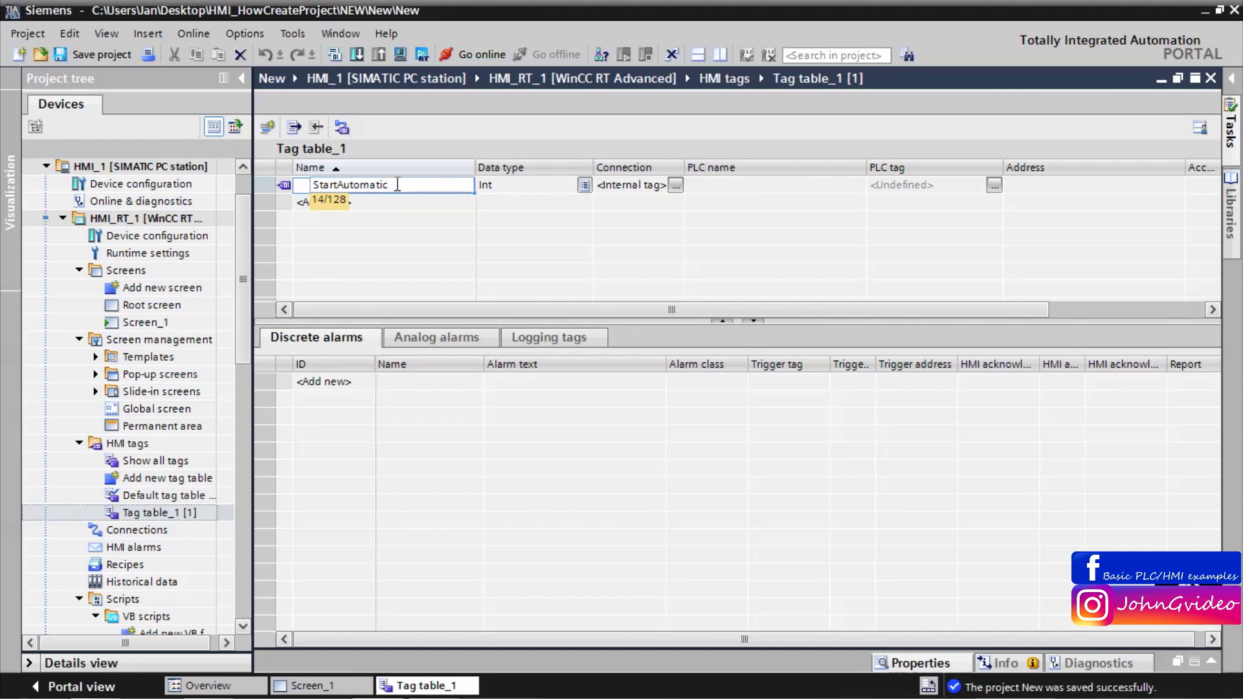
key(Tab)
text(Bool)
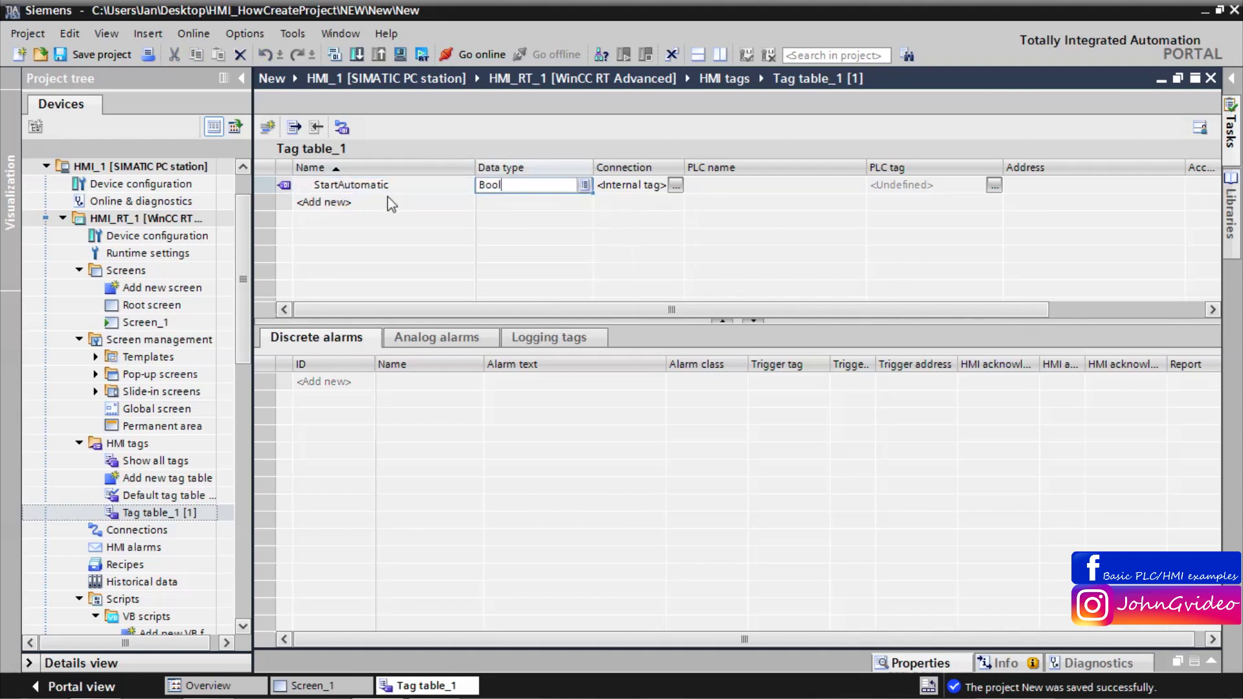
Add two more Bool tags named StartManual and LayerVisibility, and close the tag table.
click(391, 204)
text(Start)
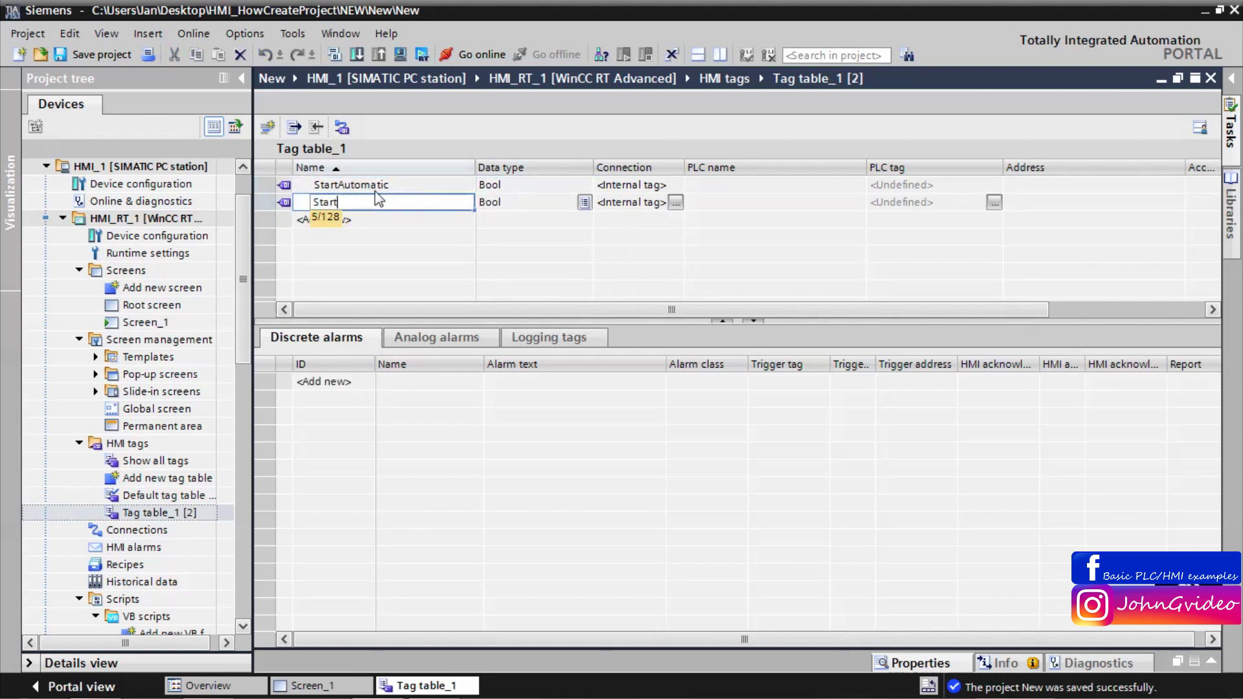
text(Manual)
click(391, 219)
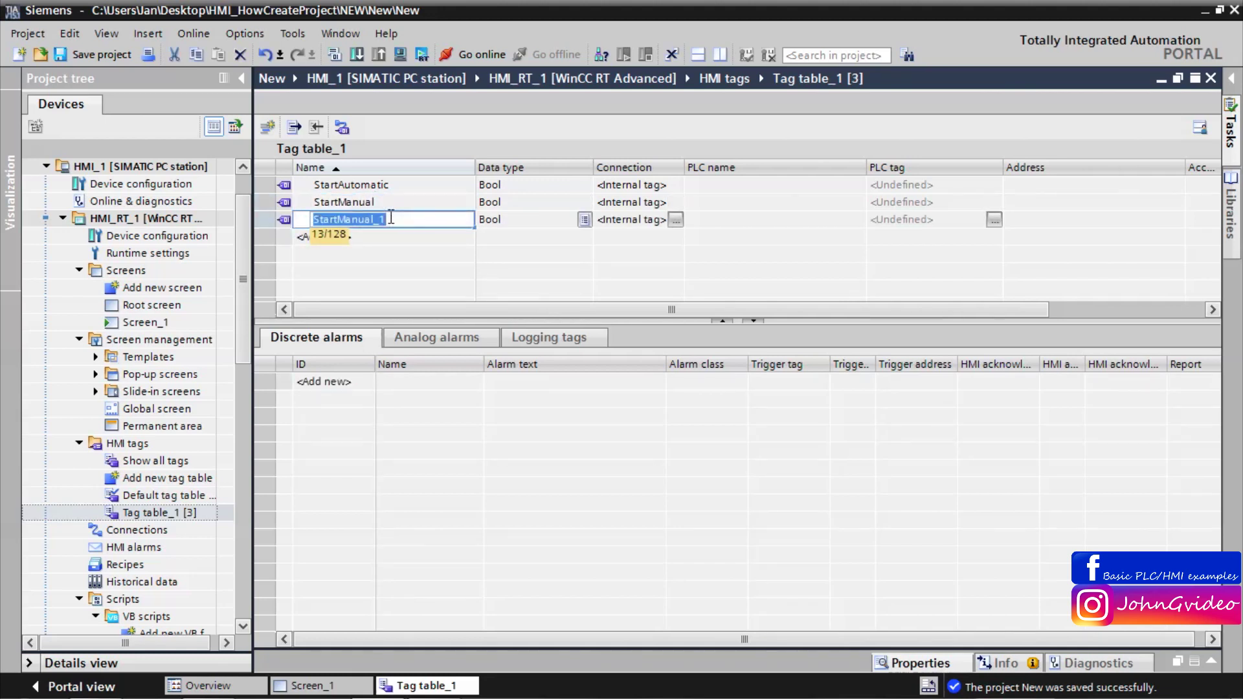
text(LayerVisibility)
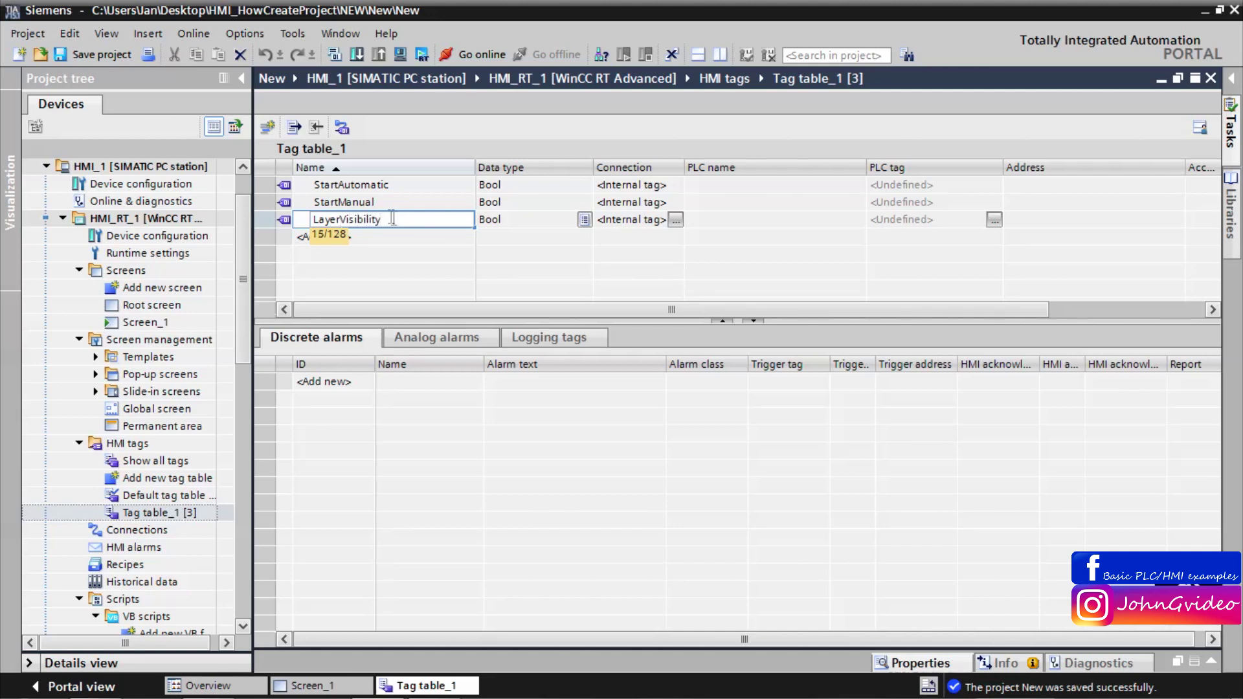
click(428, 241)
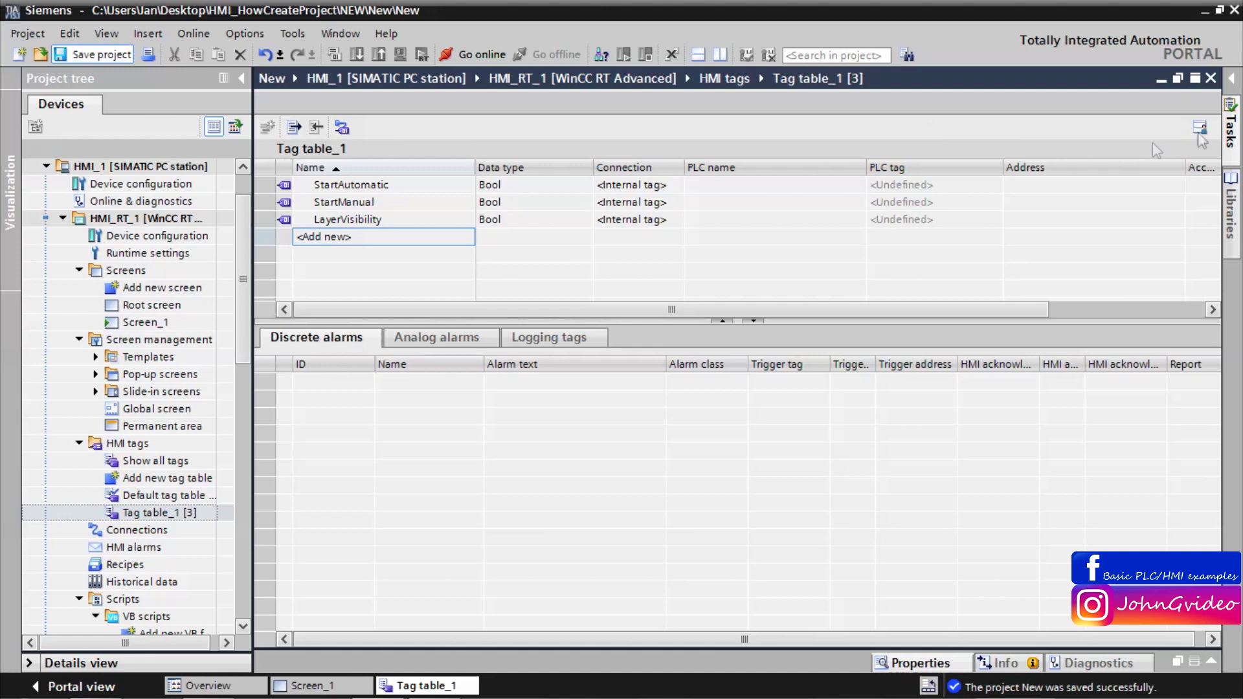
click(1210, 78)
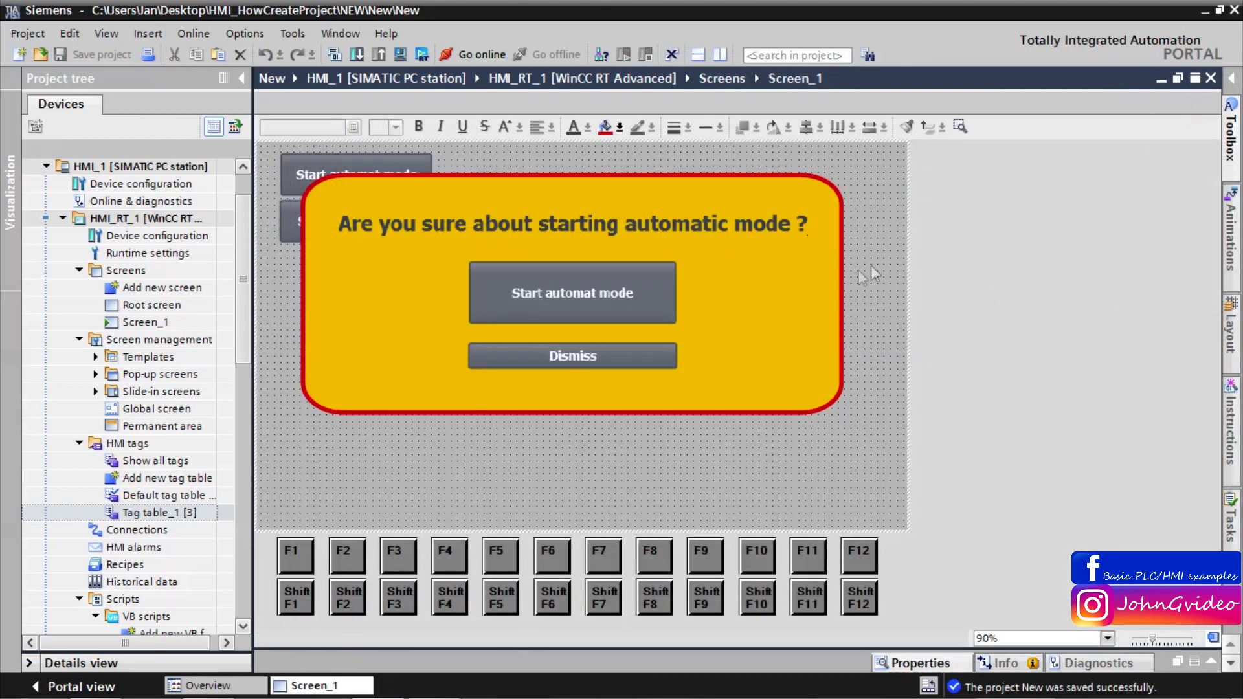
Select the question text, both panel buttons and the yellow rectangle, and show them in the screen's layer list.
click(571, 220)
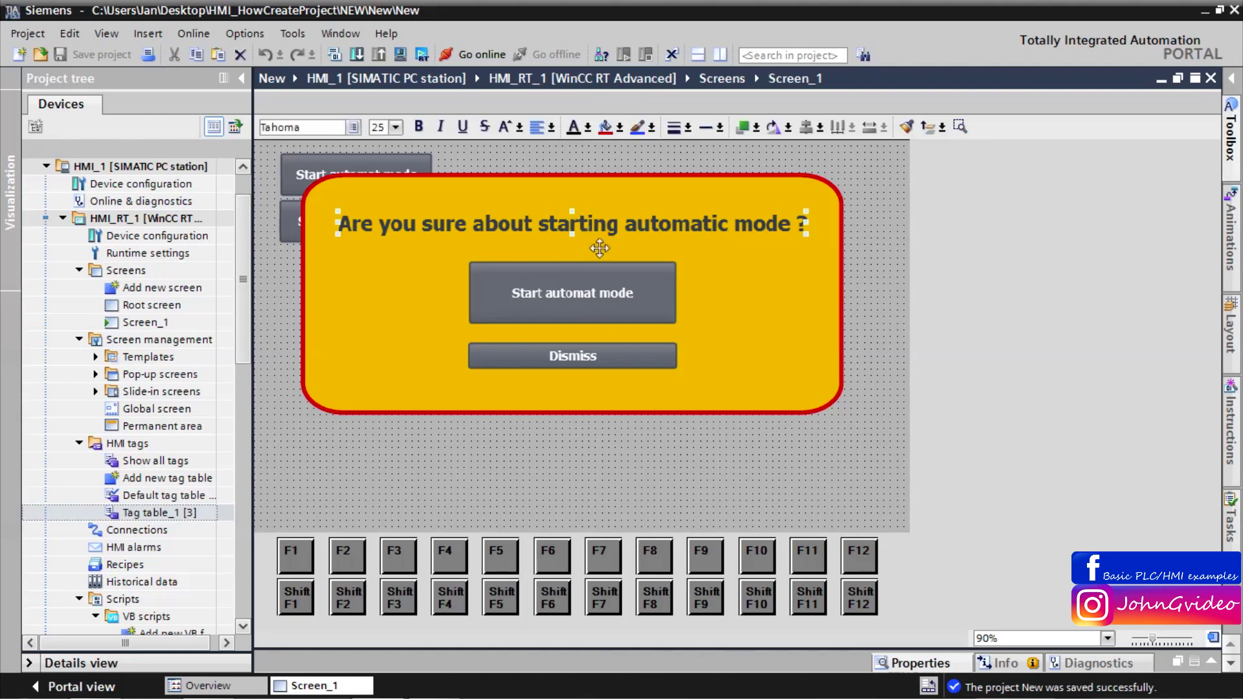
ctrl+click(630, 287)
ctrl+click(621, 355)
ctrl+click(744, 310)
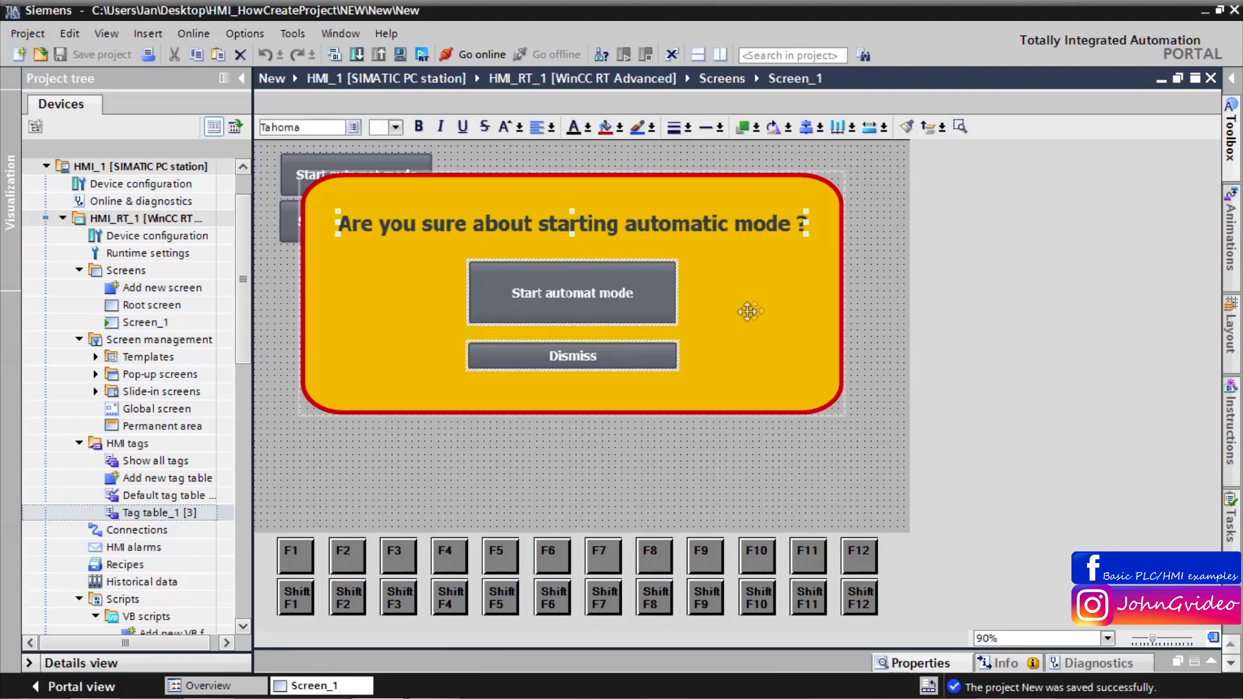
click(1233, 84)
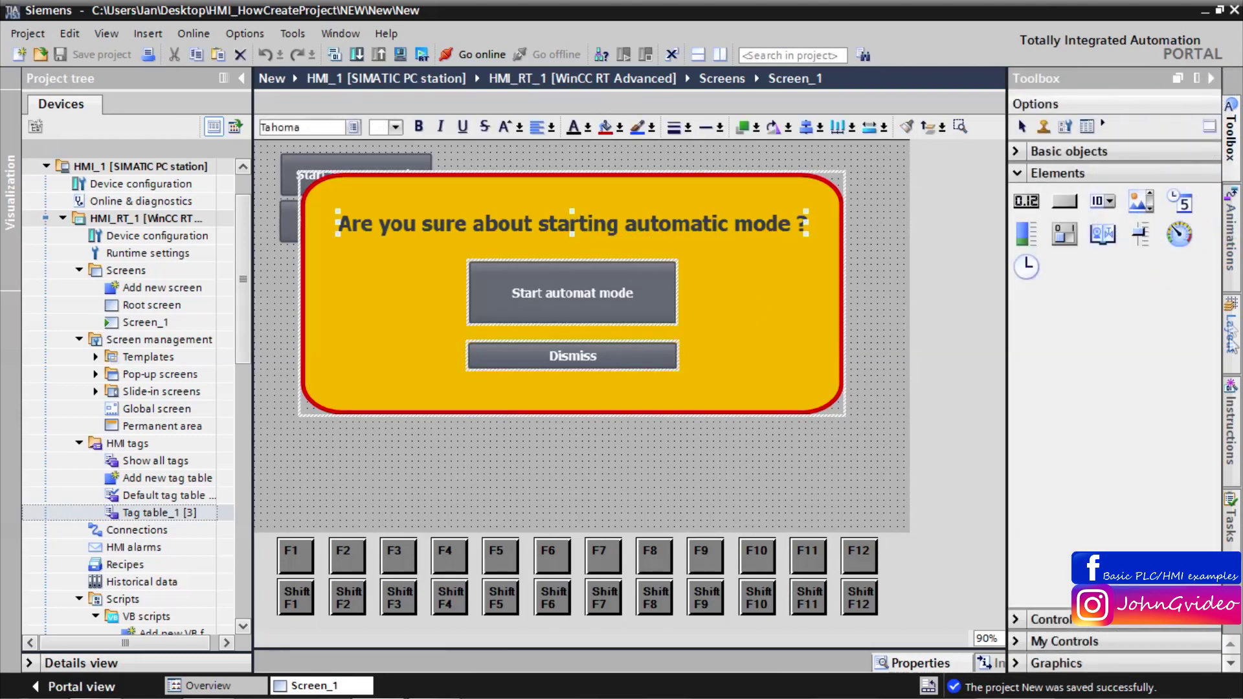
click(1232, 347)
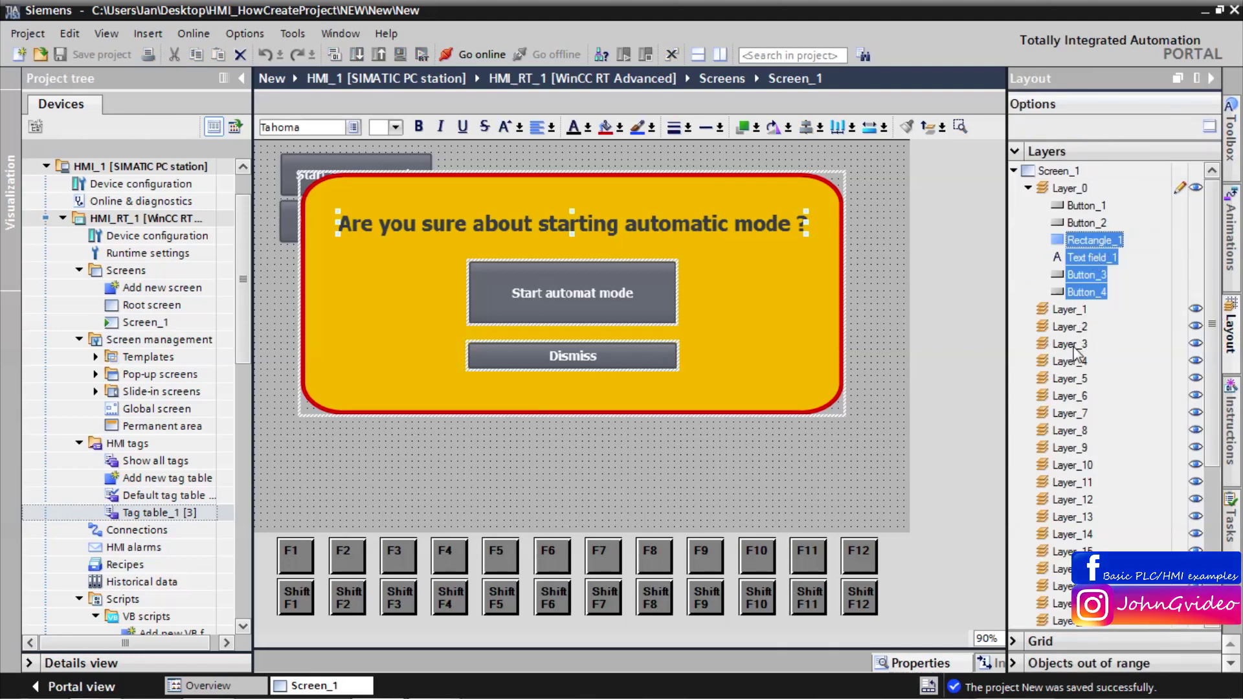
Rename Layer_2 of Screen_1 as "Confirmate".
click(1076, 329)
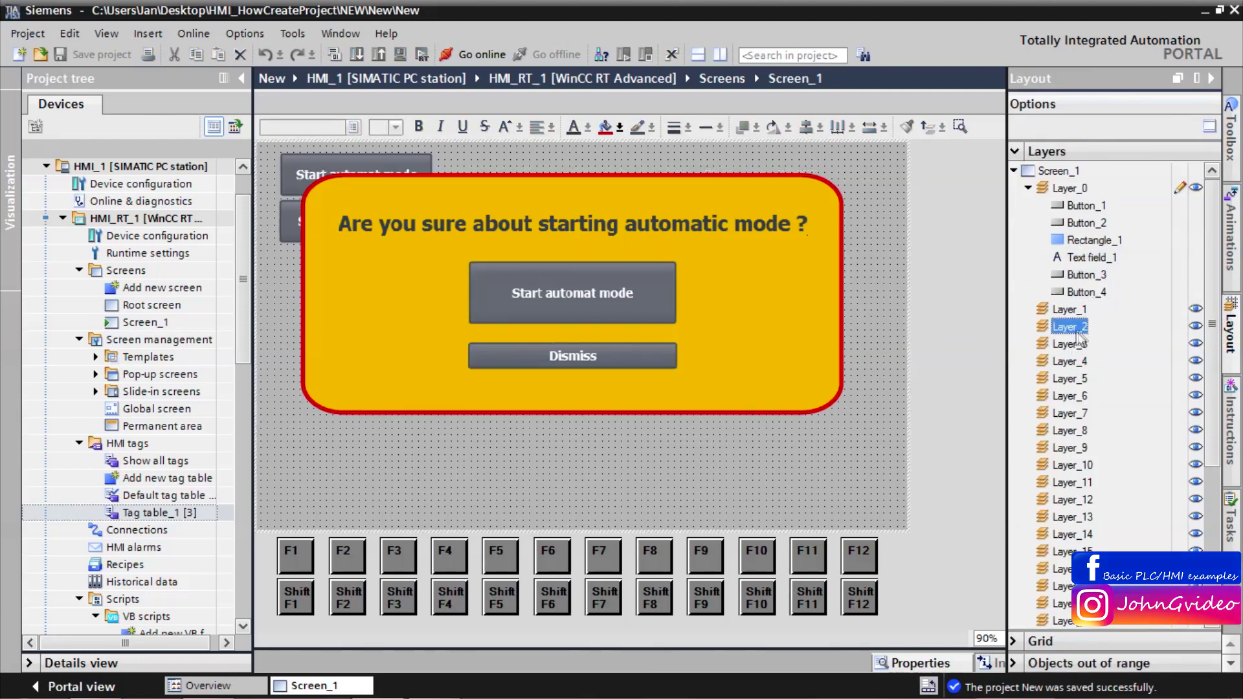
click(1078, 333)
text(Confirmate)
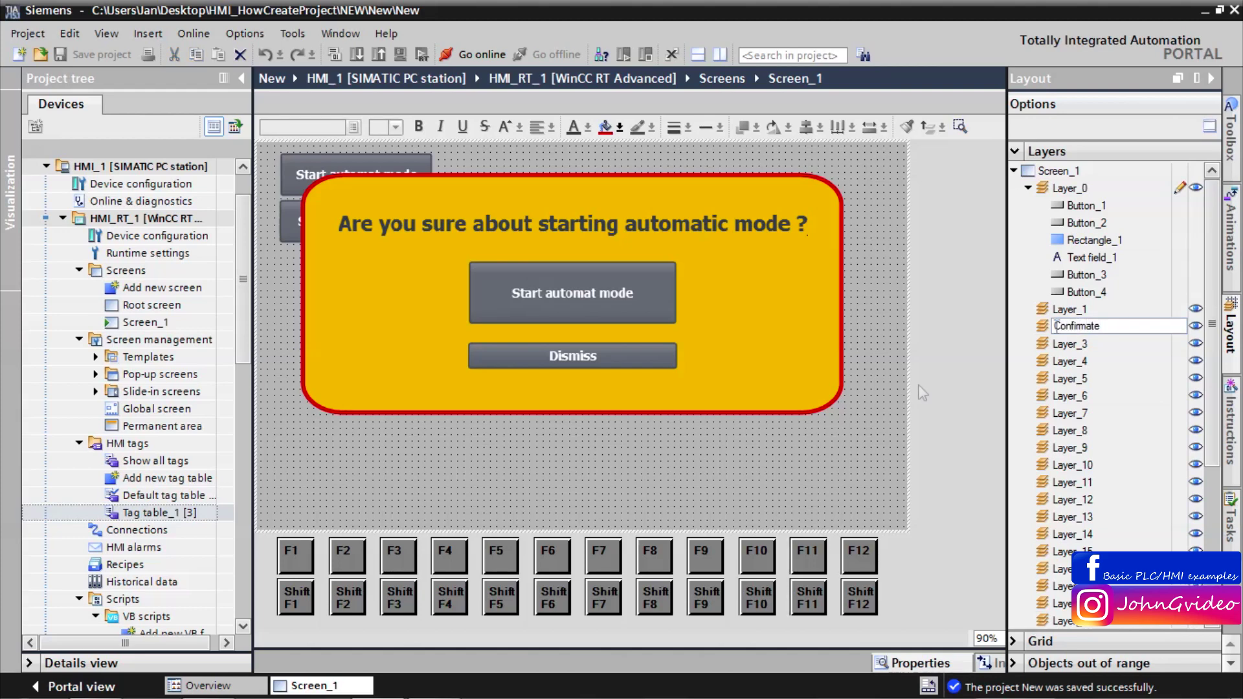
click(922, 393)
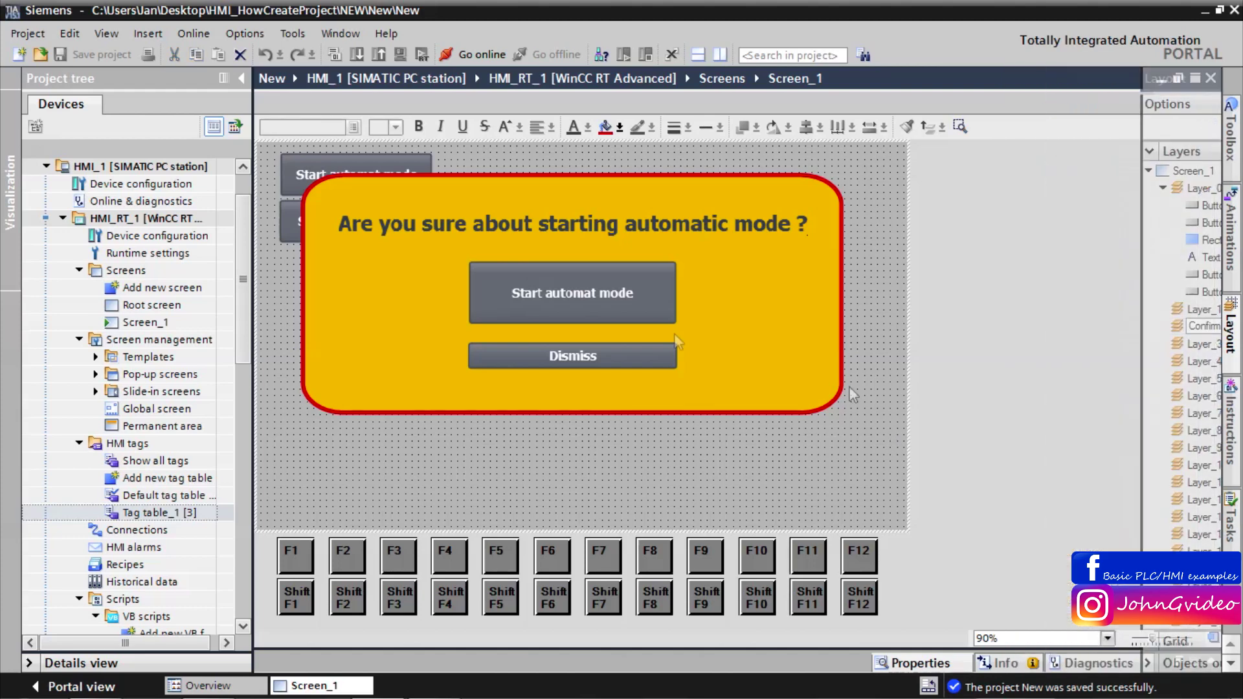
Assign the question text, both panel buttons and the yellow rectangle to the layer "2 - Confirmate".
key(ctrl+a)
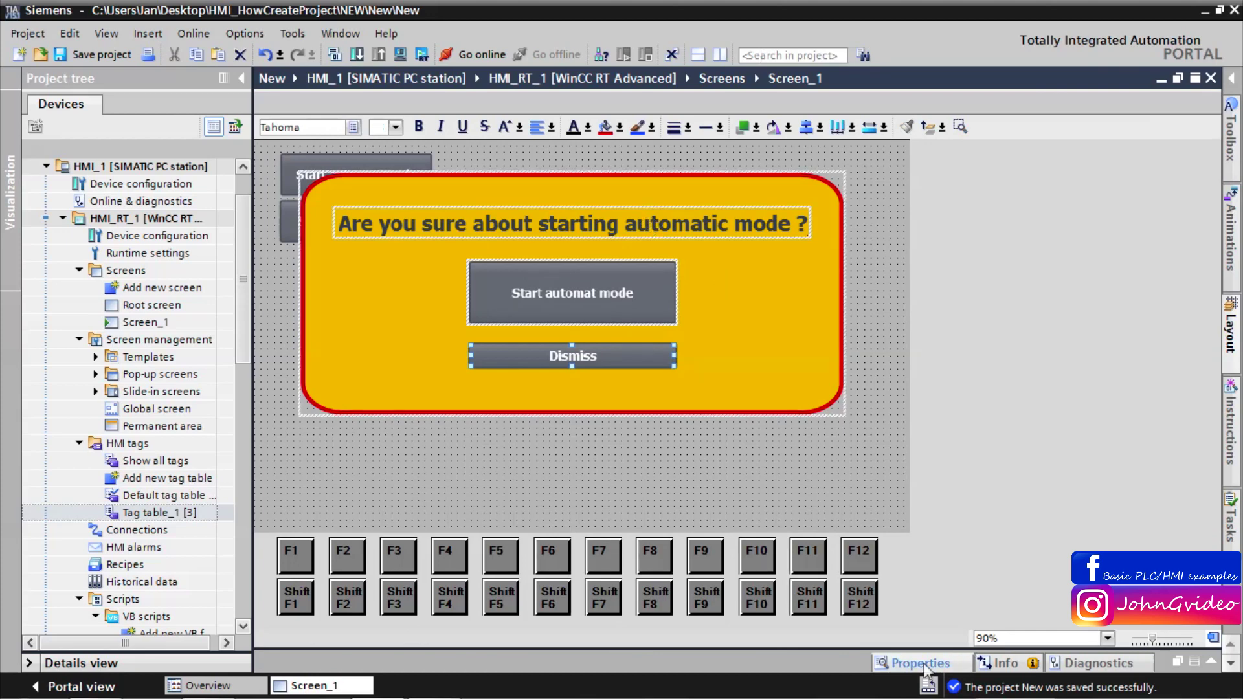
click(919, 663)
click(299, 611)
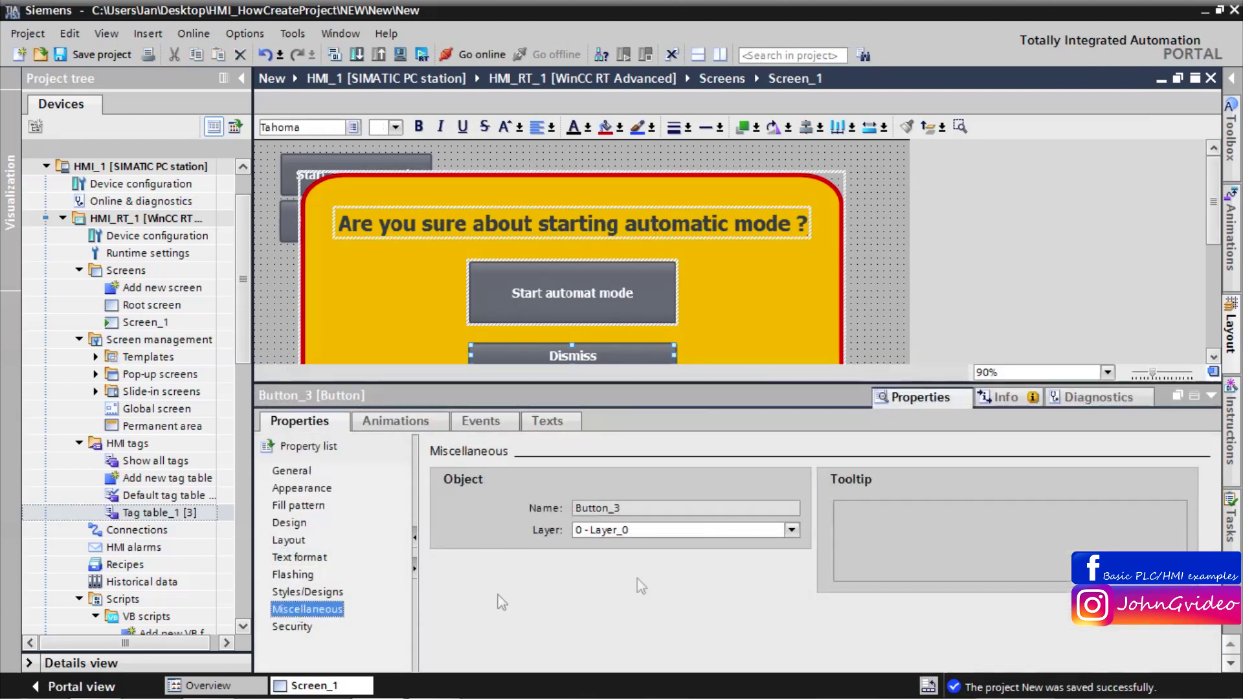
click(792, 531)
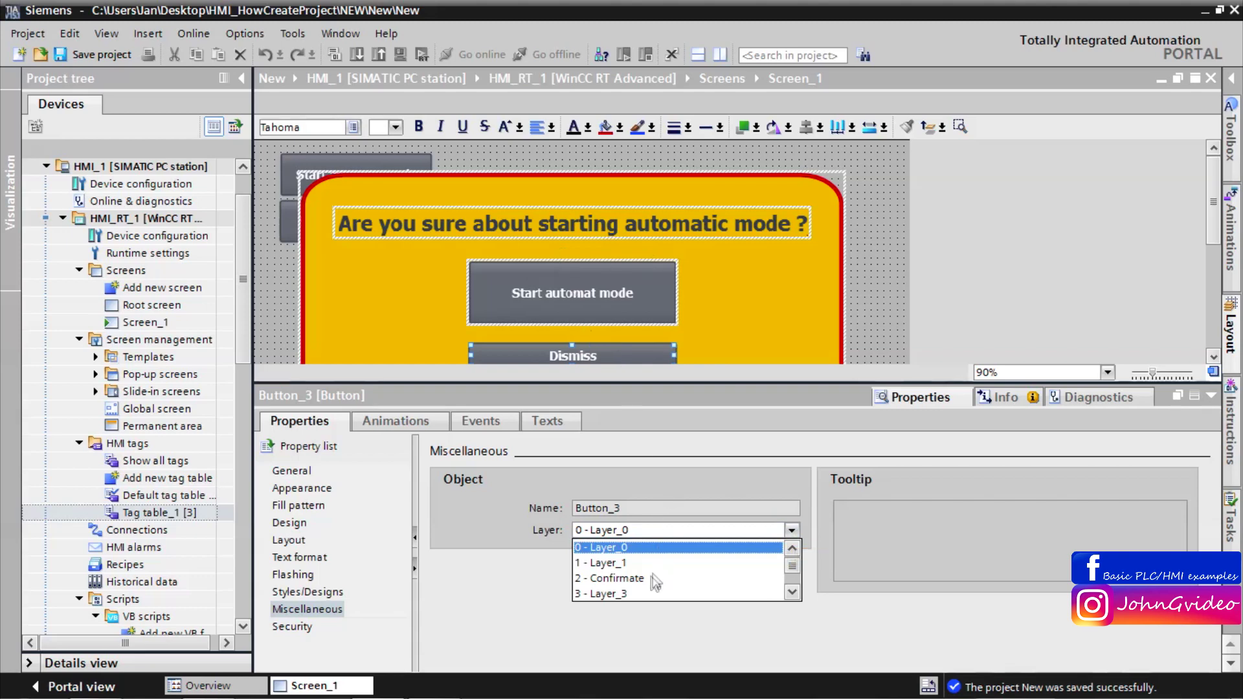
click(619, 578)
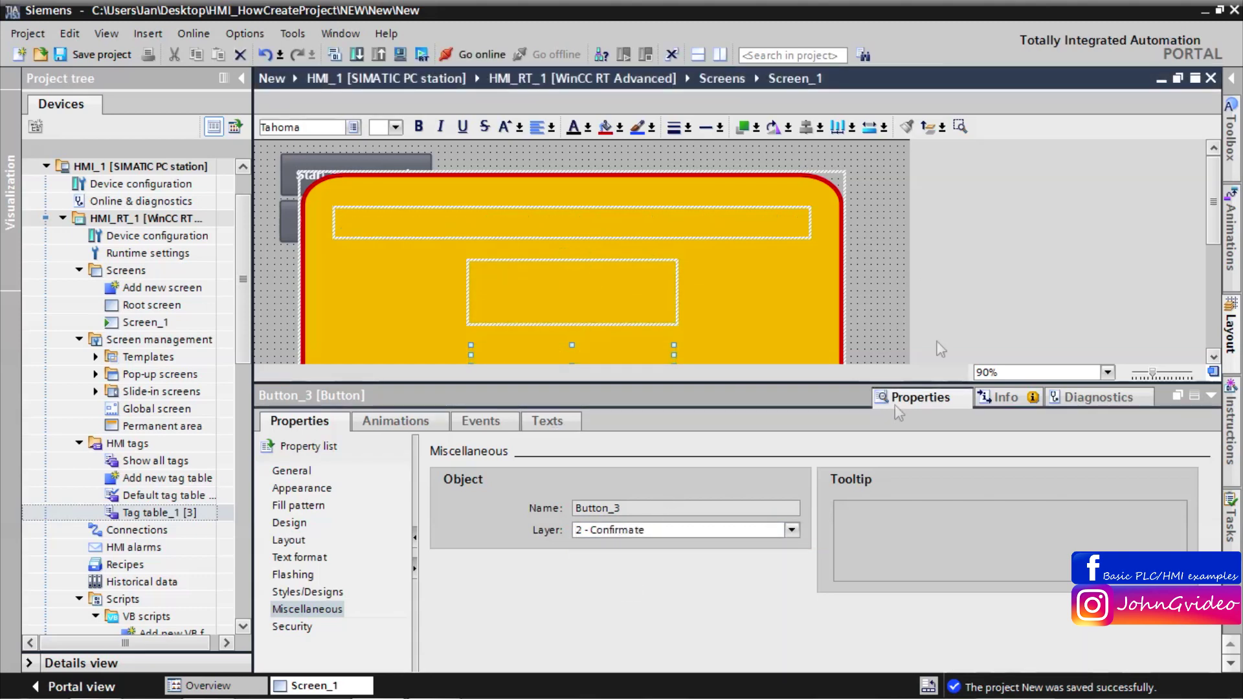
click(1211, 396)
Send the yellow rectangle to the back, behind the panel's text and buttons, and save the project.
click(775, 305)
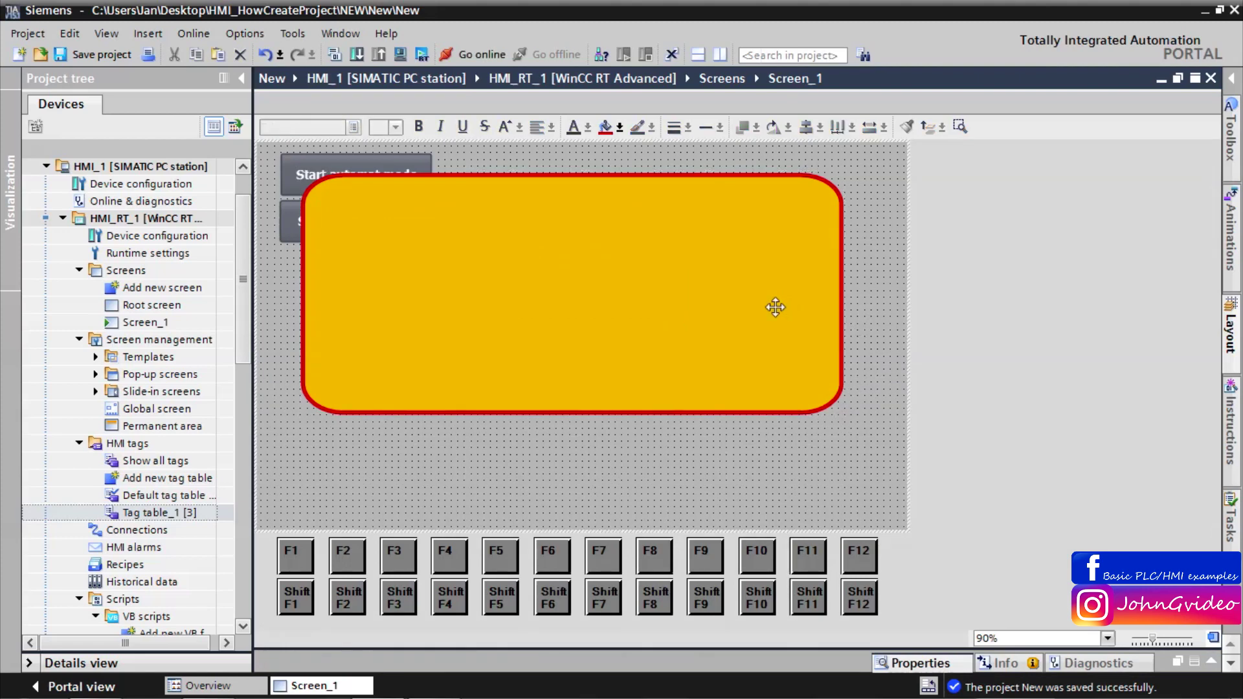
right_click(773, 307)
mouse_move(964, 437)
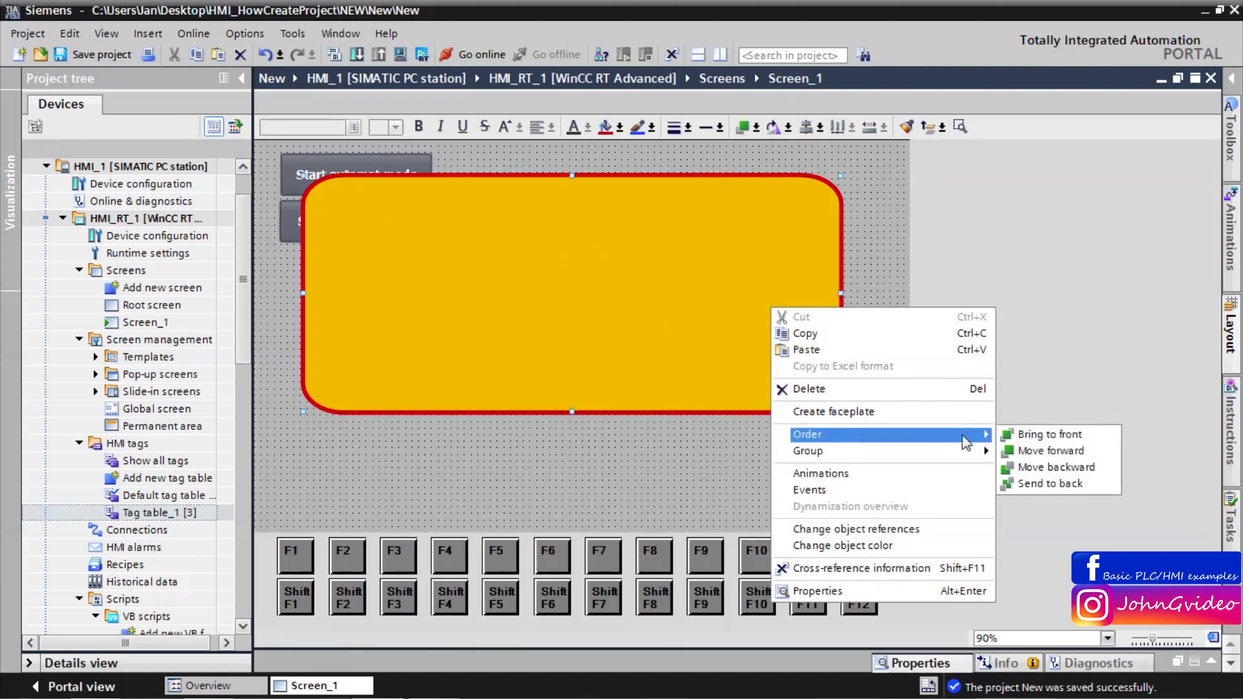
click(1050, 484)
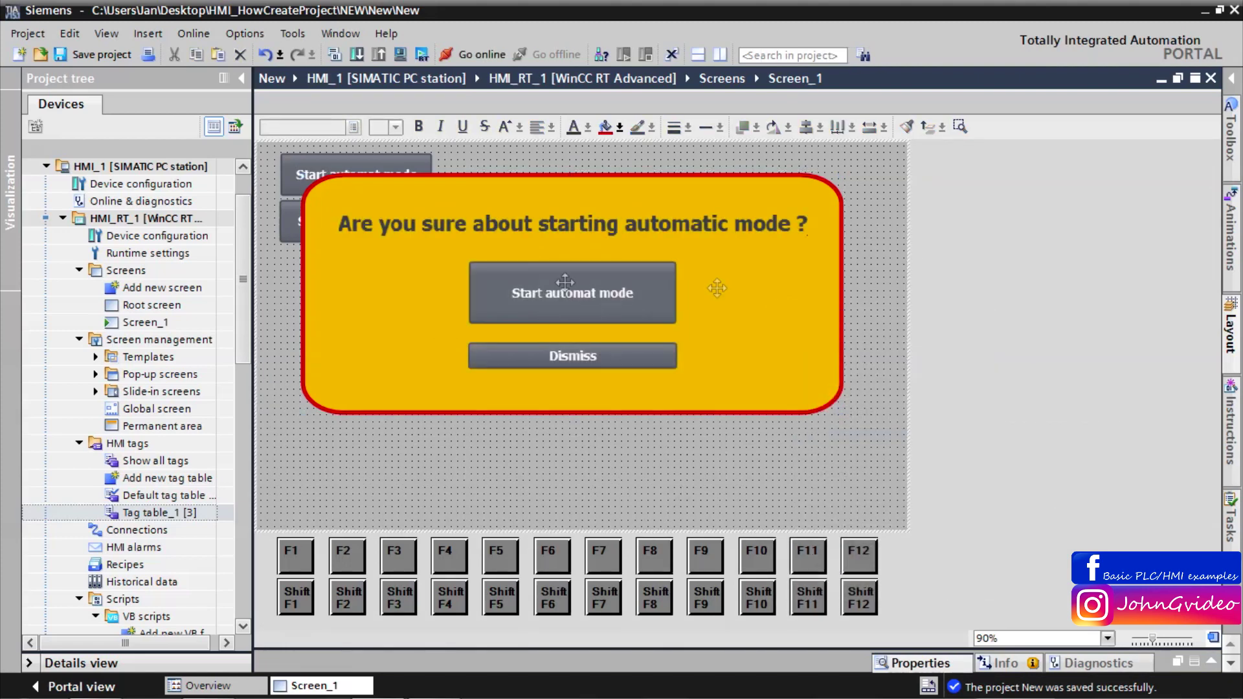
click(103, 56)
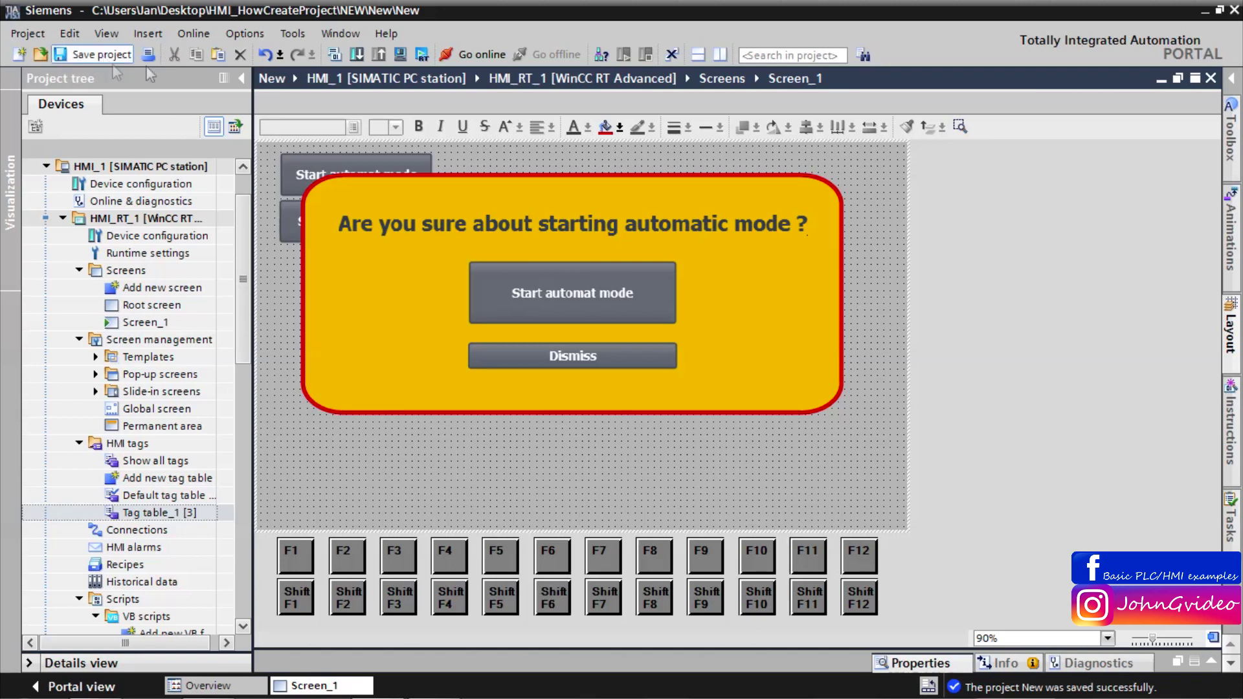
Hide the Confirmate layer of Screen_1 in the editor so both mode start buttons can be reached.
click(289, 172)
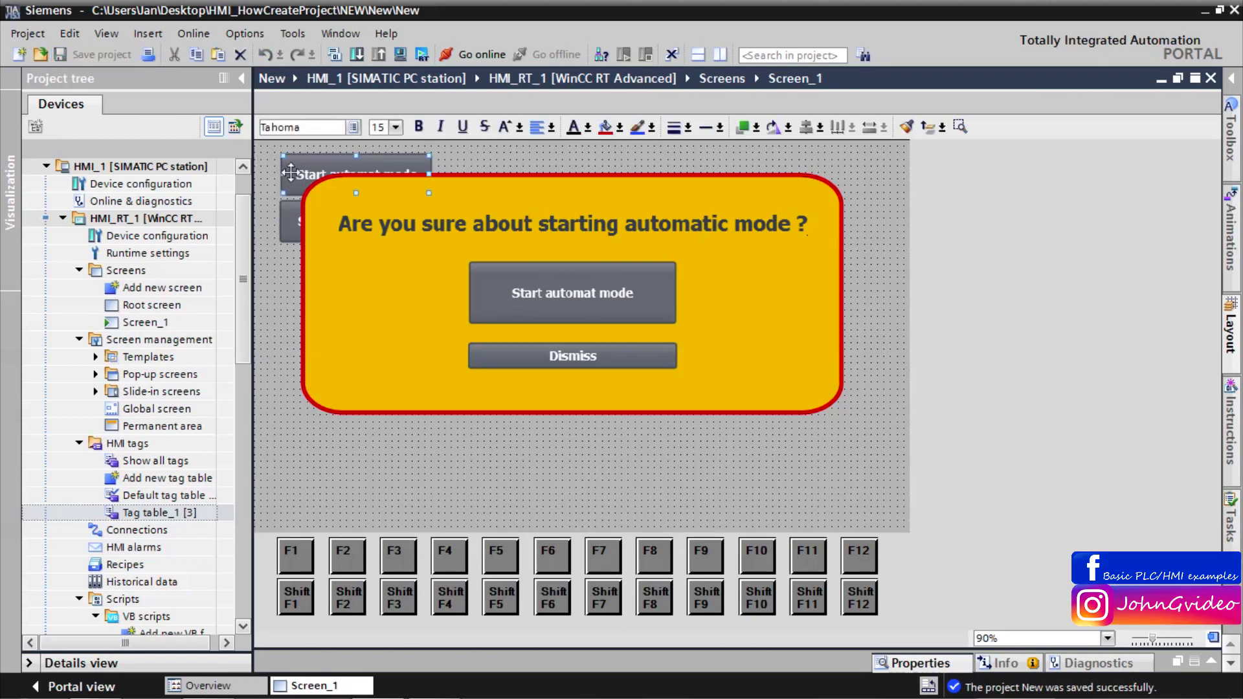
click(285, 221)
click(1231, 77)
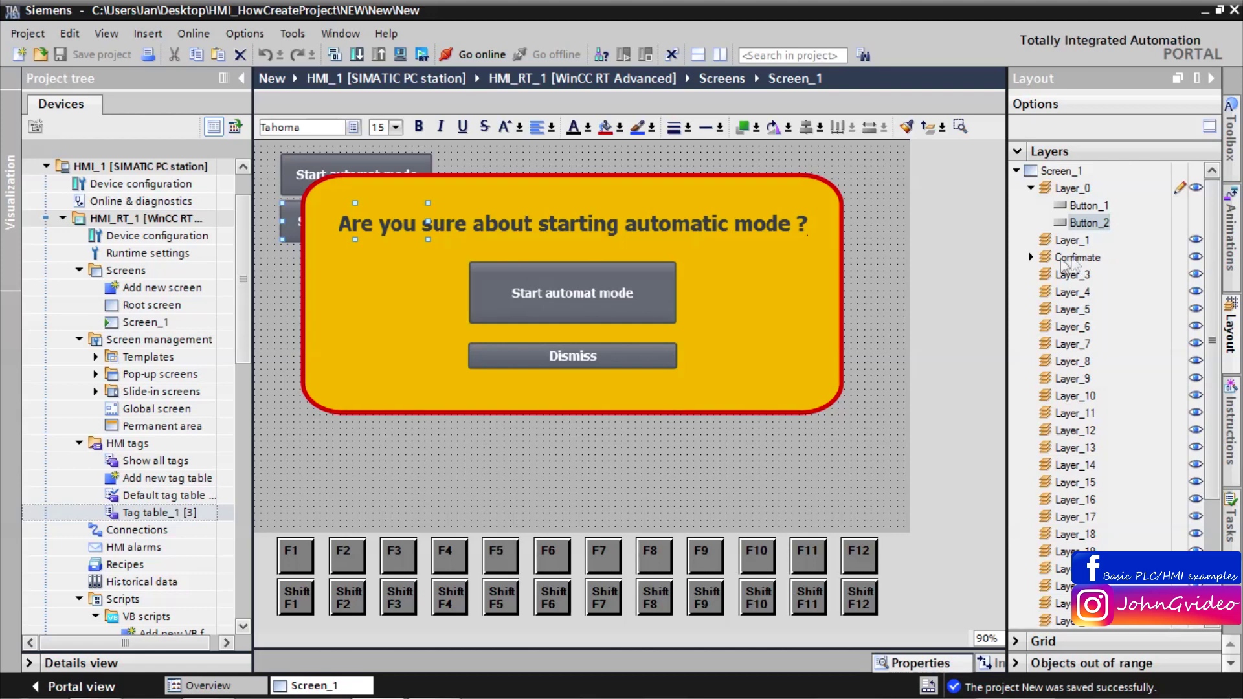
click(1197, 259)
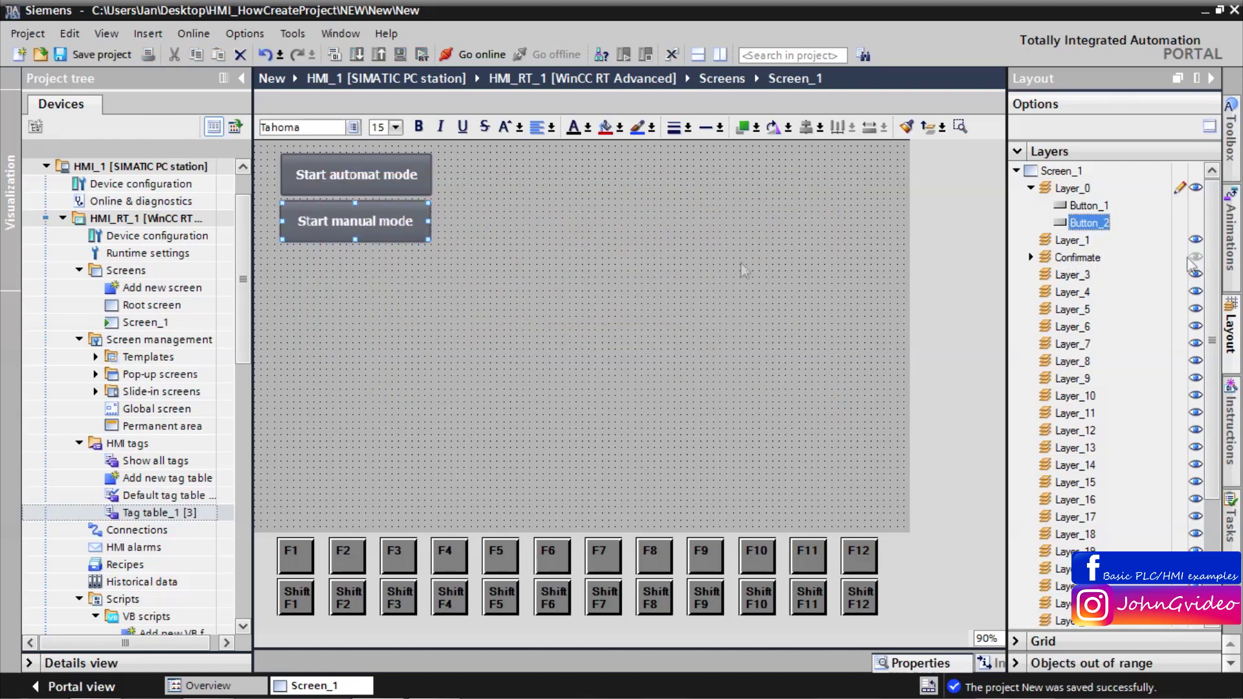
click(745, 271)
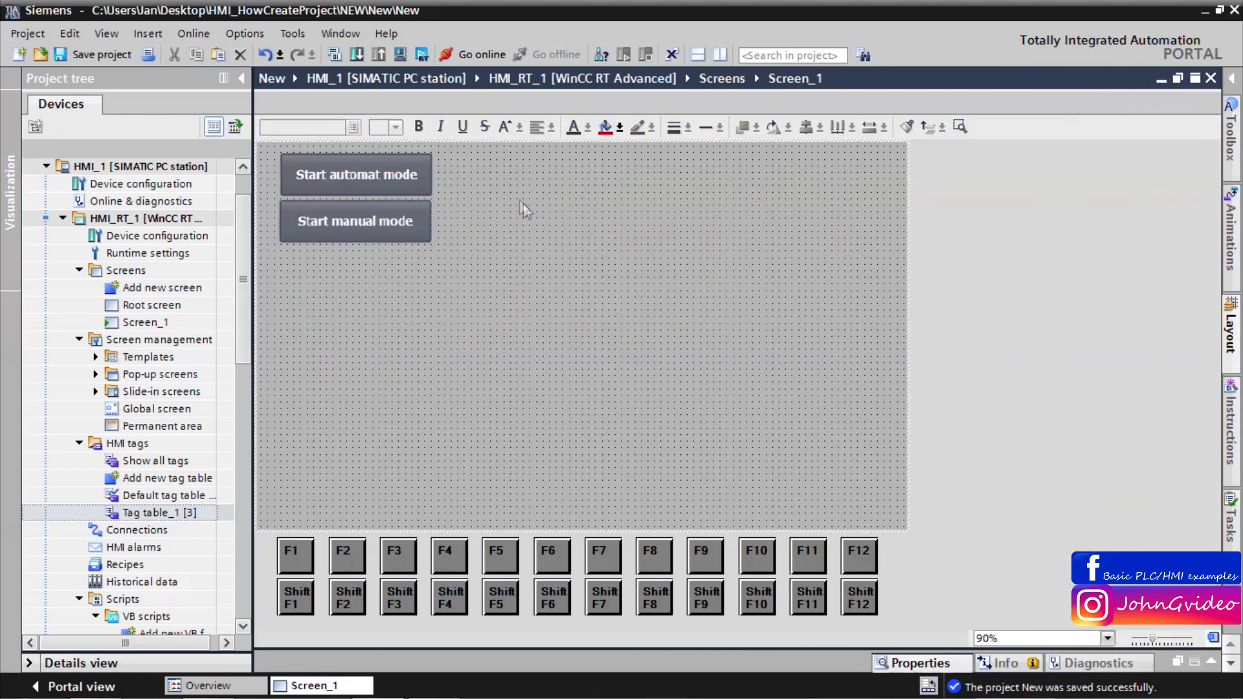
Add a SetBit function on the tag LayerVisibility to the Release event of the "Start automat mode" button.
scroll(519, 199, up, 2)
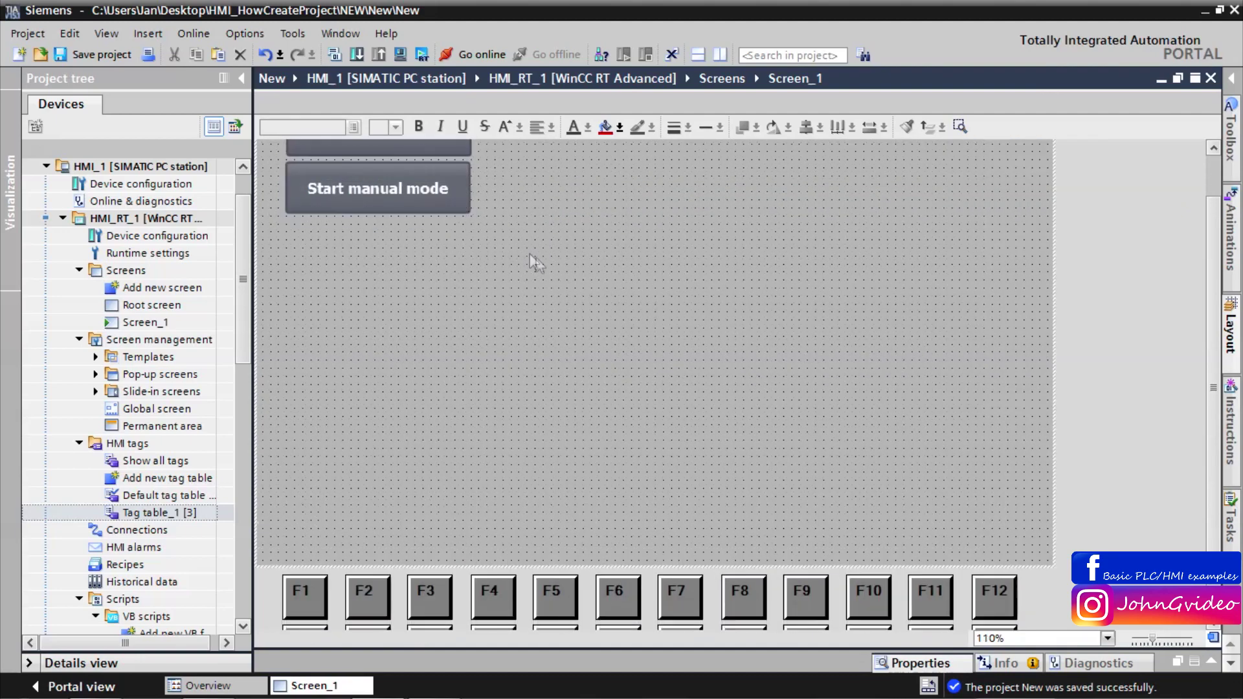
scroll(535, 262, up, 1)
click(444, 184)
click(910, 661)
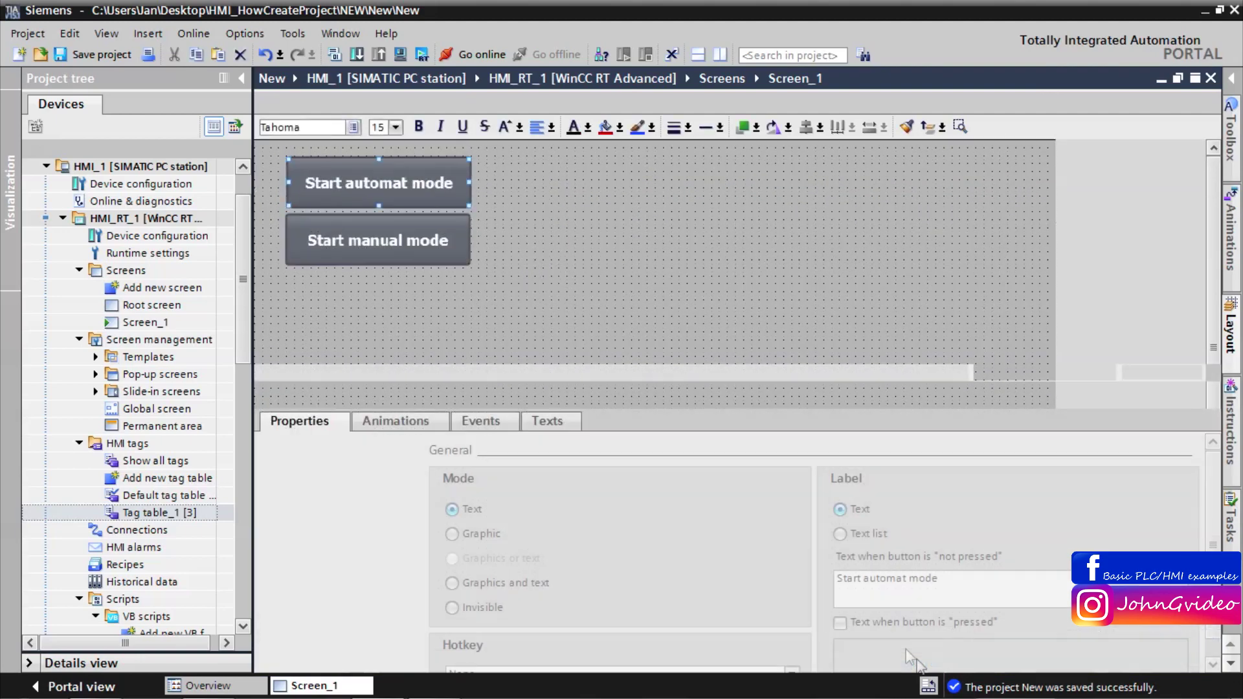
click(479, 421)
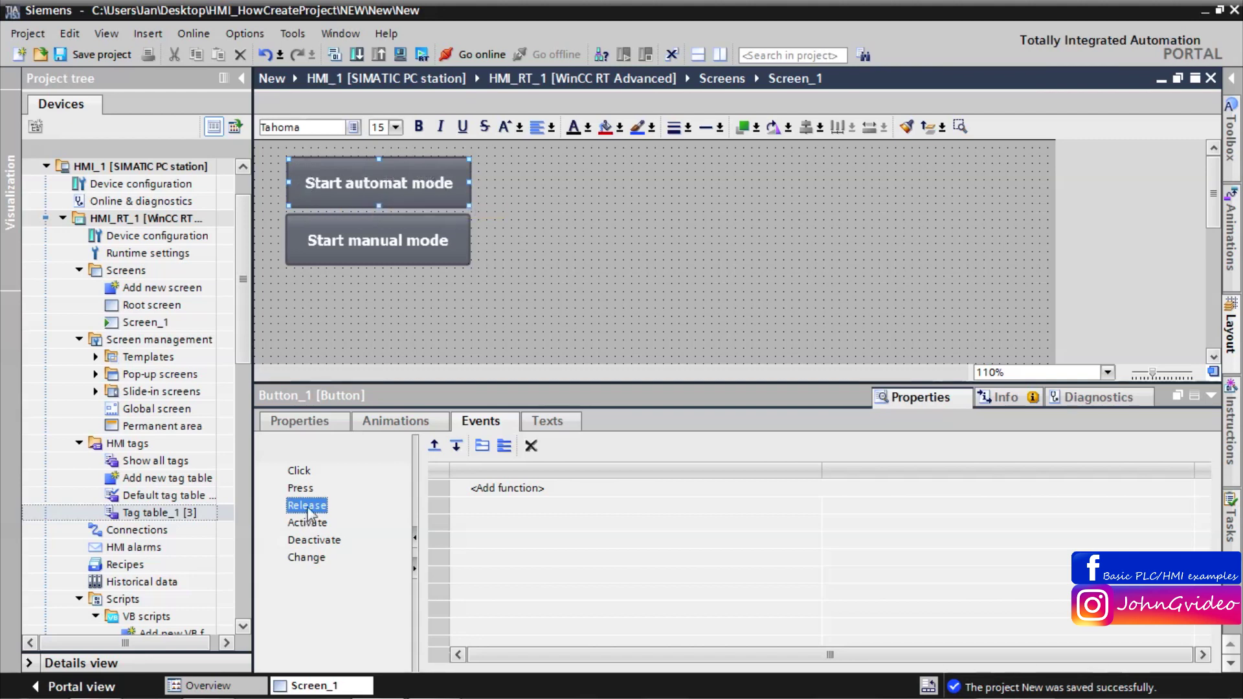
click(492, 489)
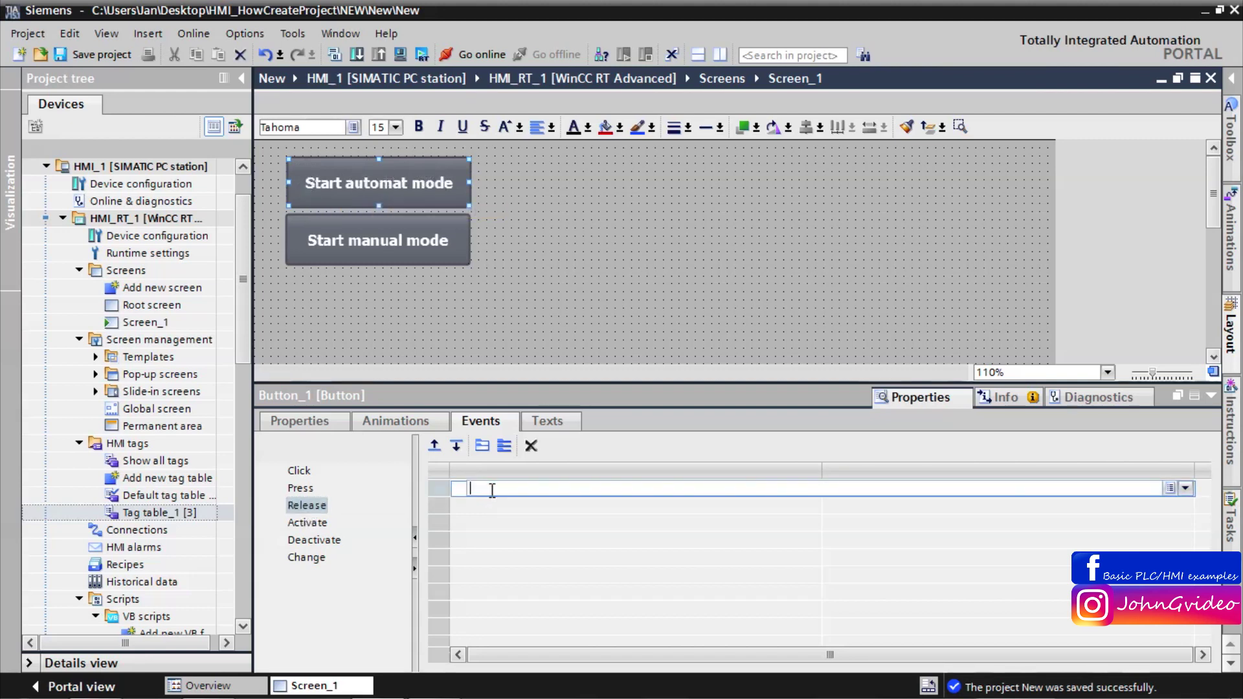
text(set)
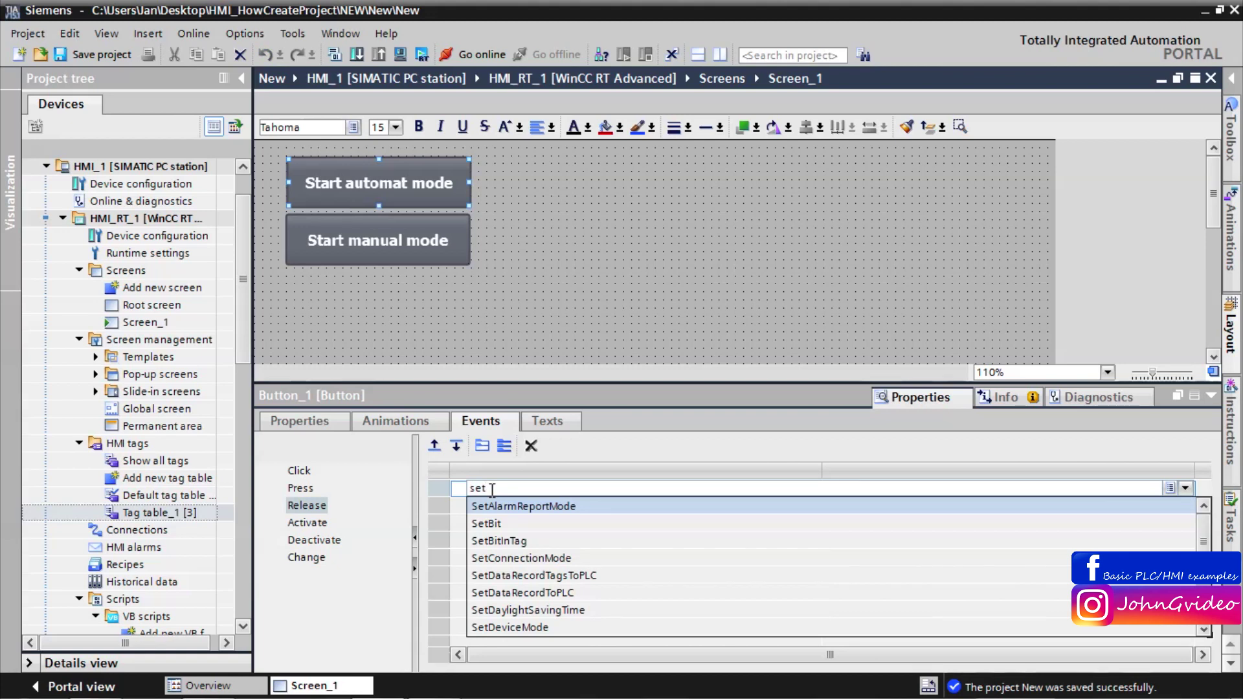
click(487, 523)
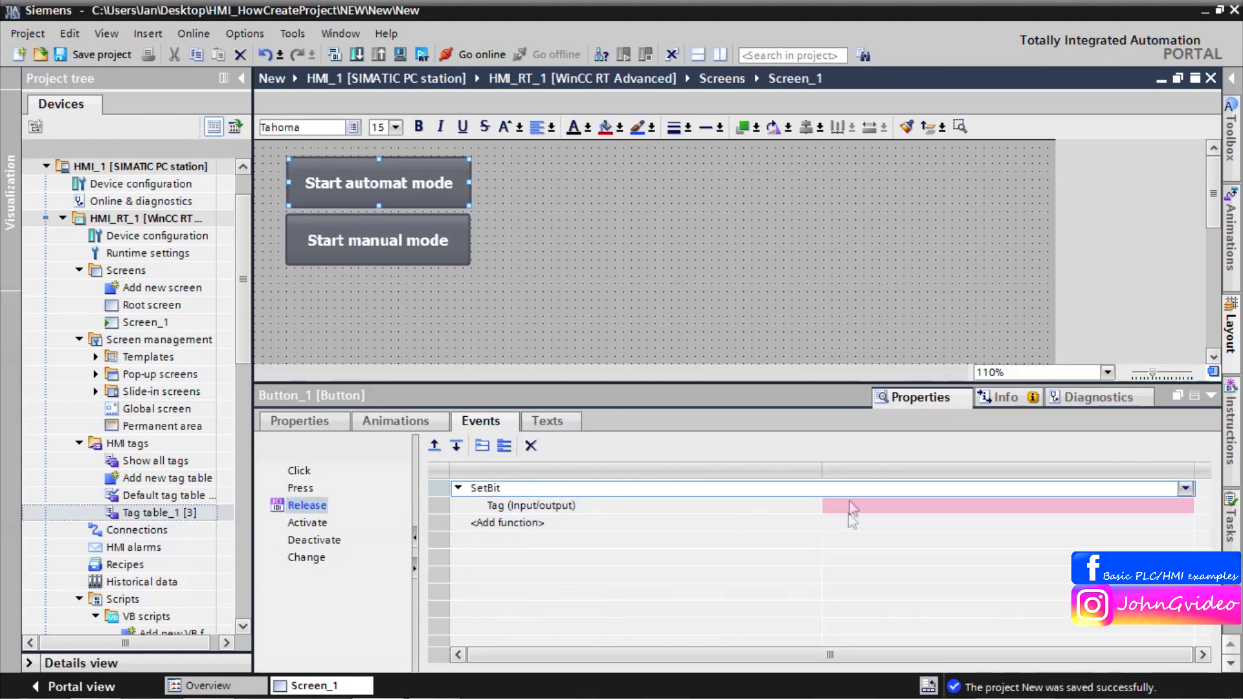
text(Layer)
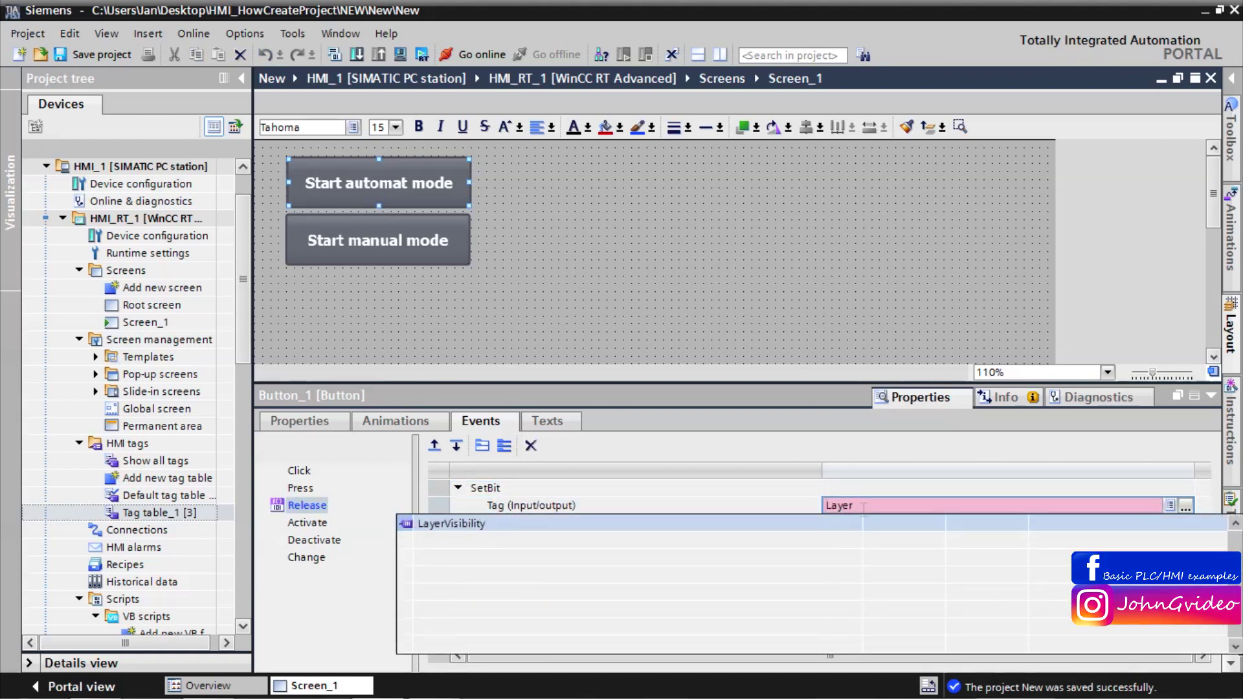
key(Return)
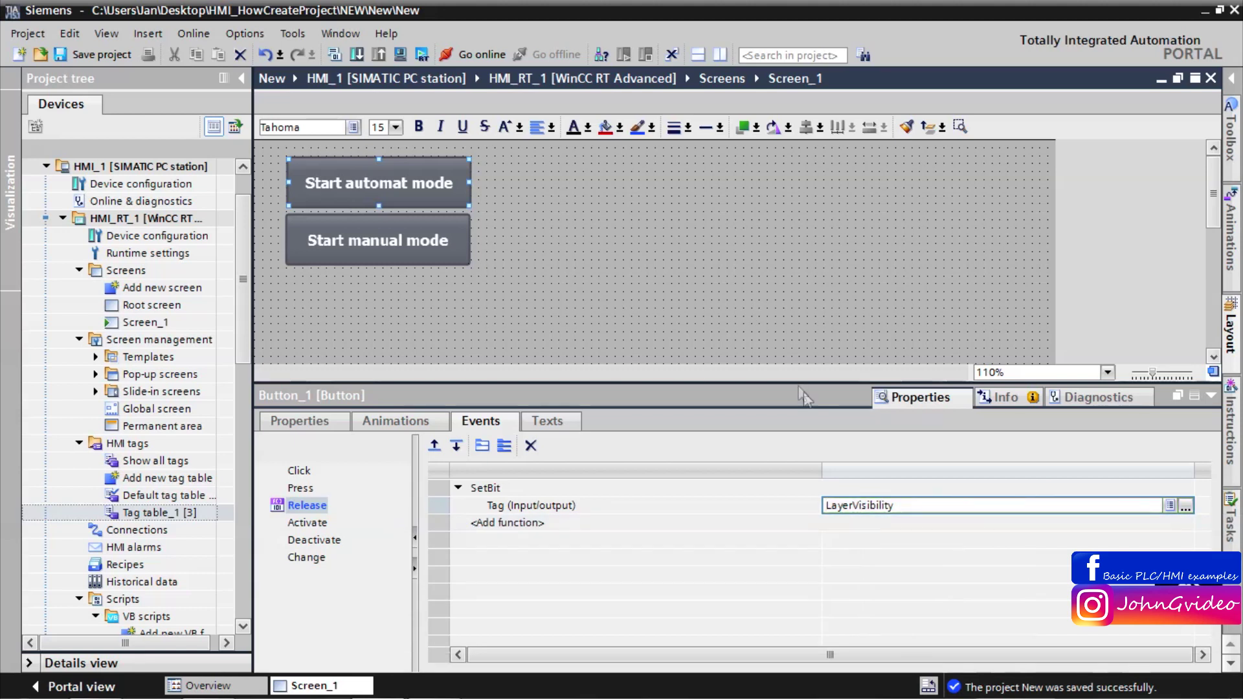
click(674, 259)
Add a SetBit function on the tag StartManual to the Release event of the "Start manual mode" button.
click(429, 243)
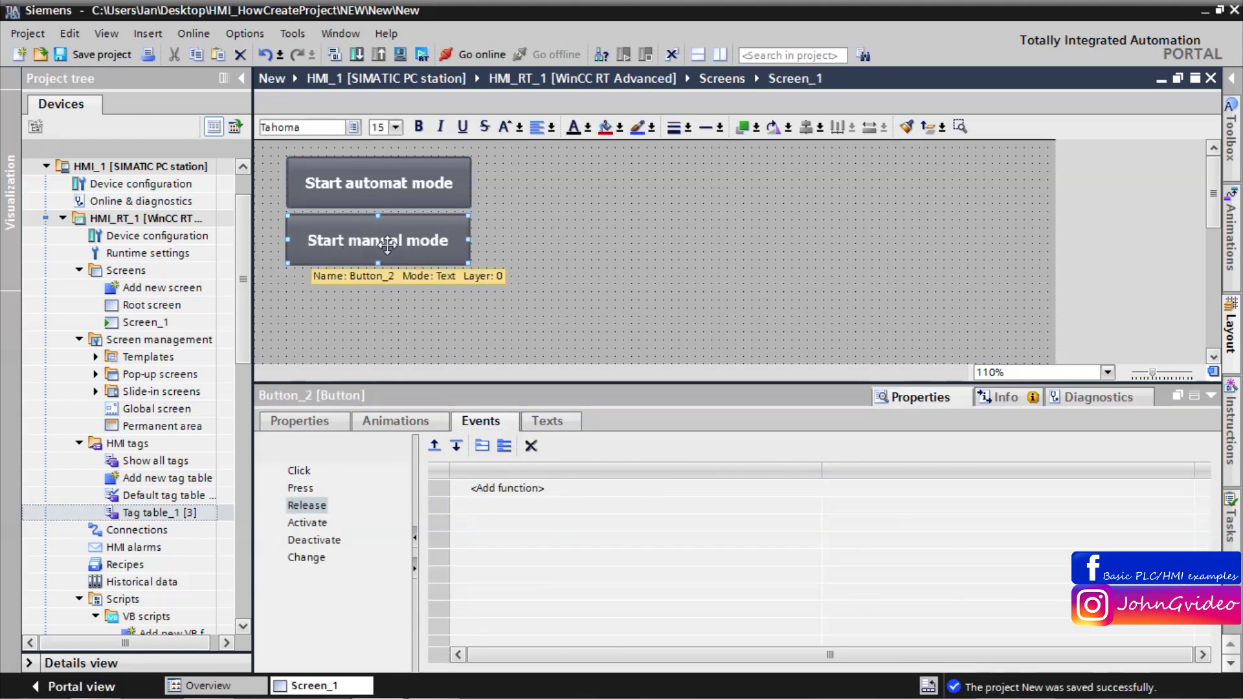
click(314, 506)
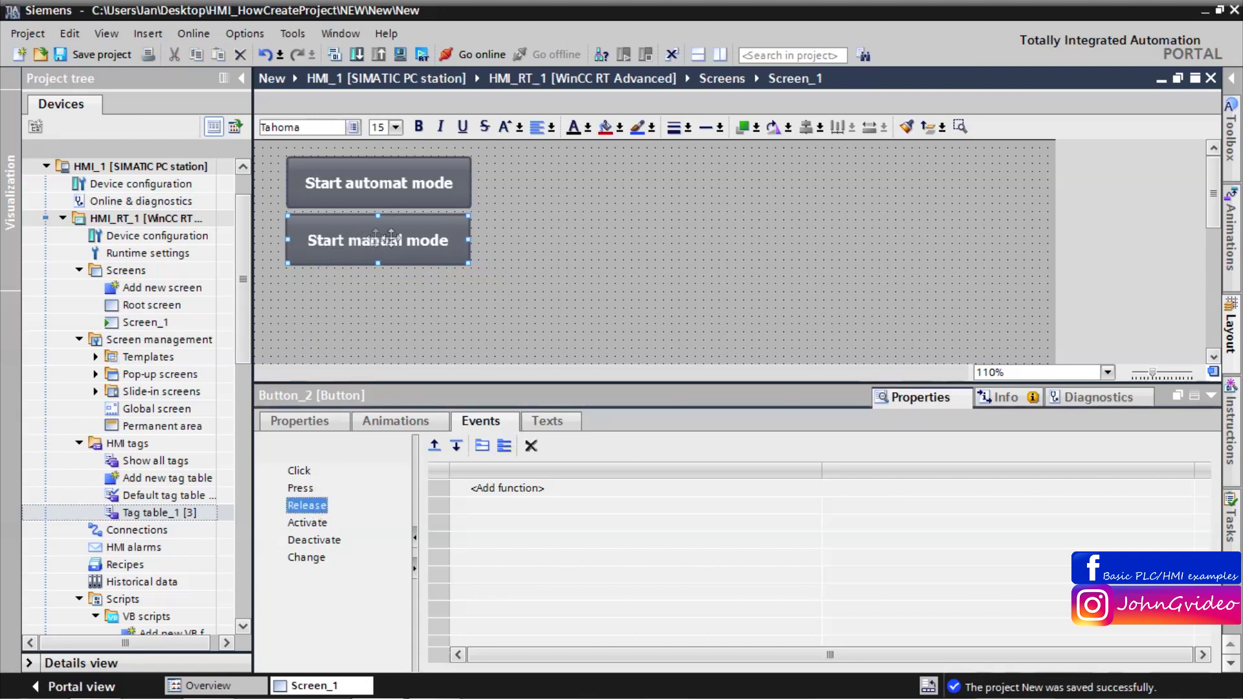
click(534, 489)
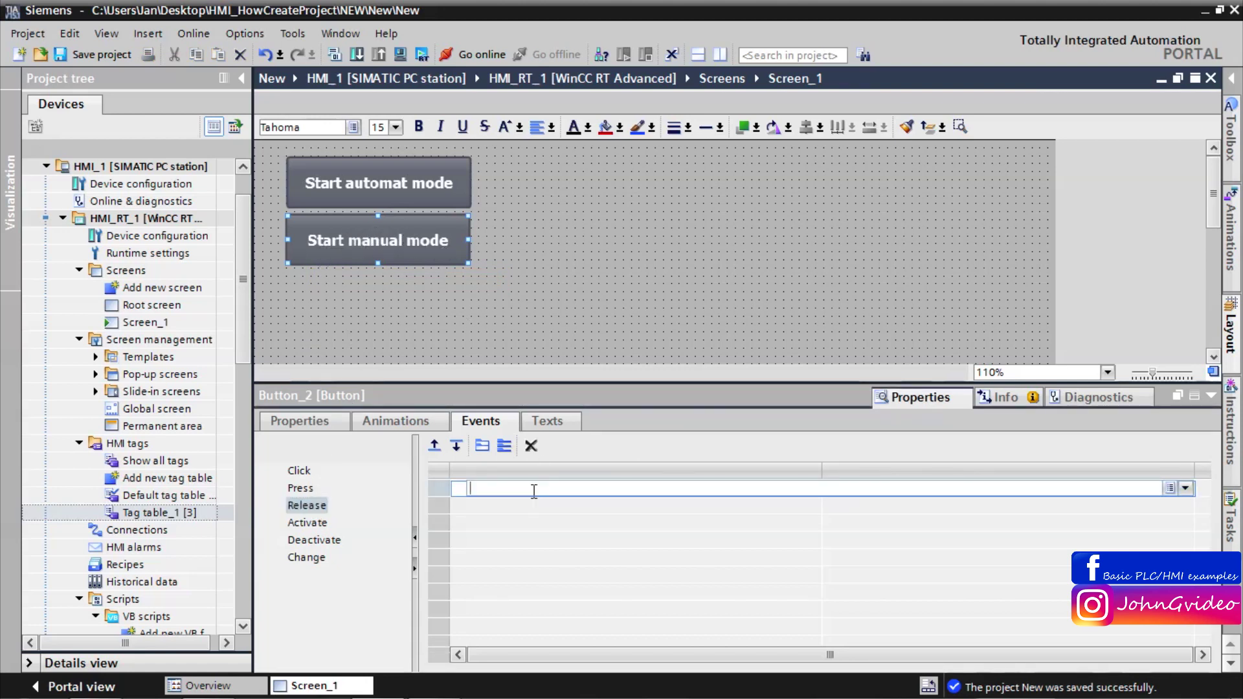
text(set)
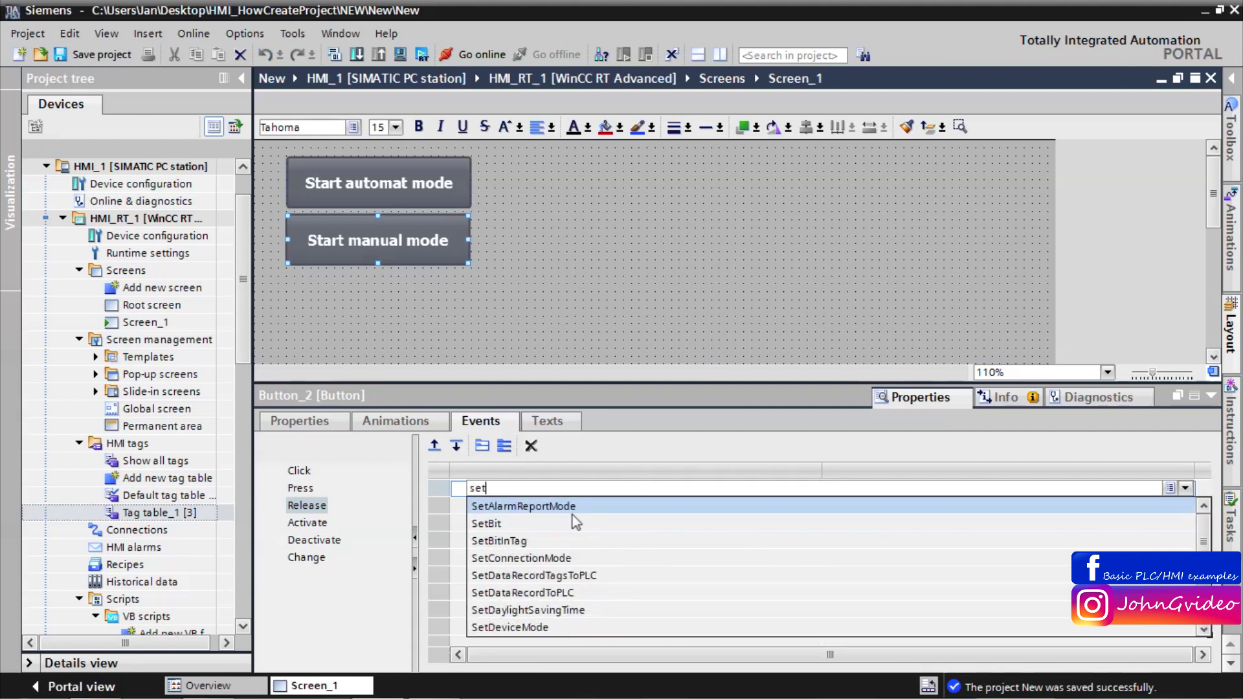
click(572, 525)
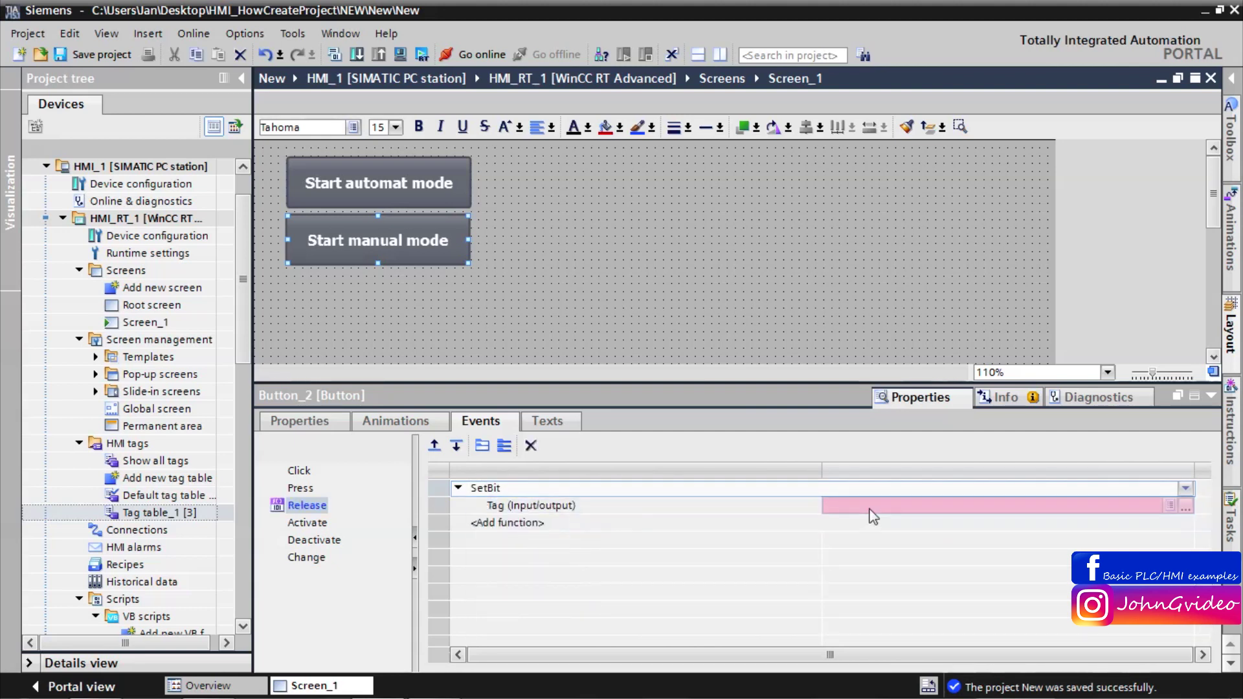
text(star)
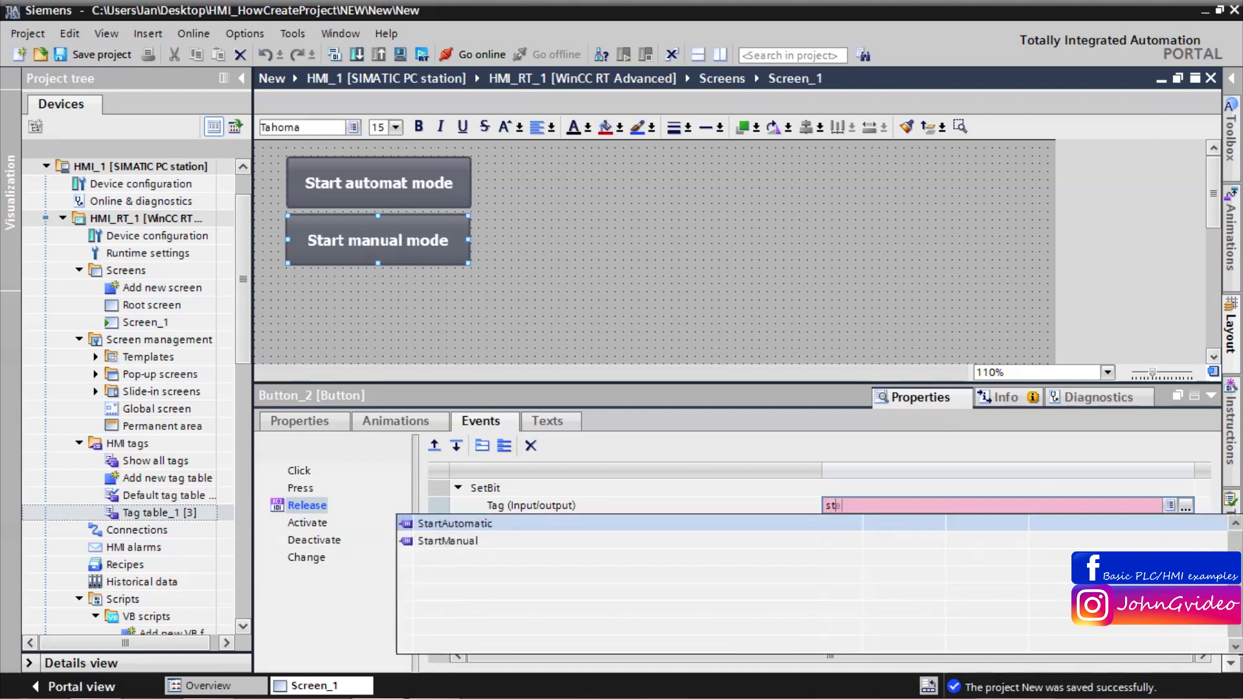
click(491, 542)
Add a ResetBit function on the tag StartAutomatic to the same Release event of the "Start manual mode" button.
click(492, 522)
text(reset)
click(826, 542)
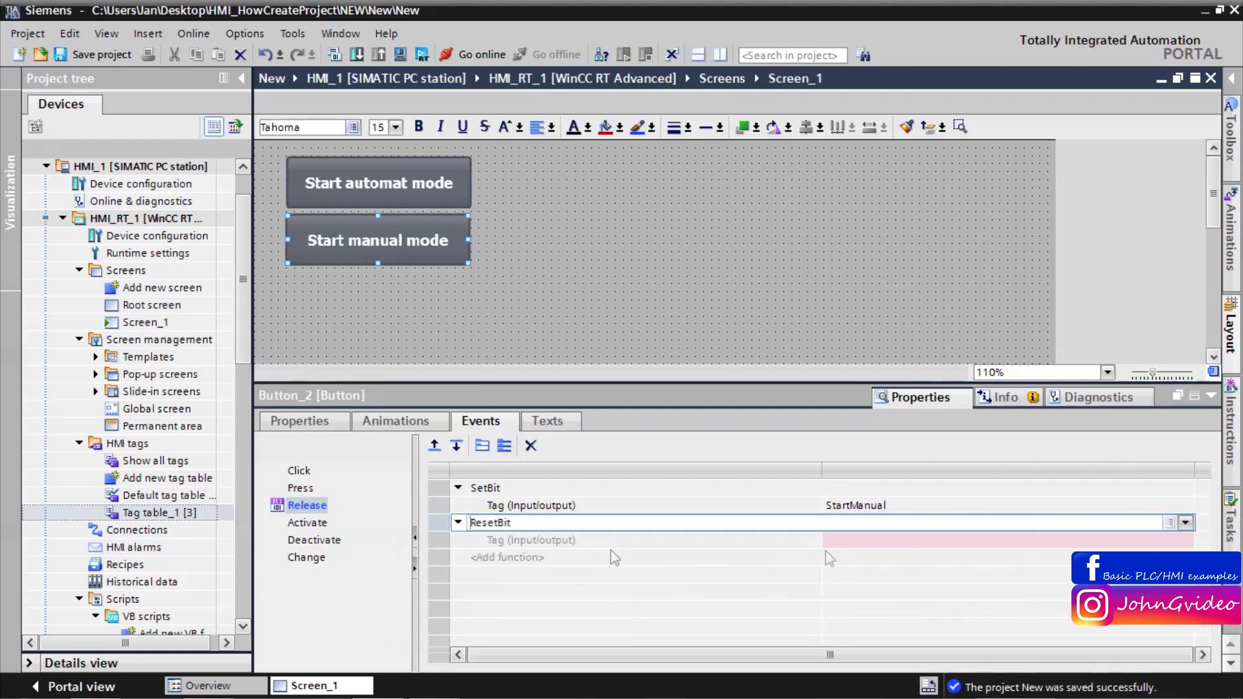
text(sta)
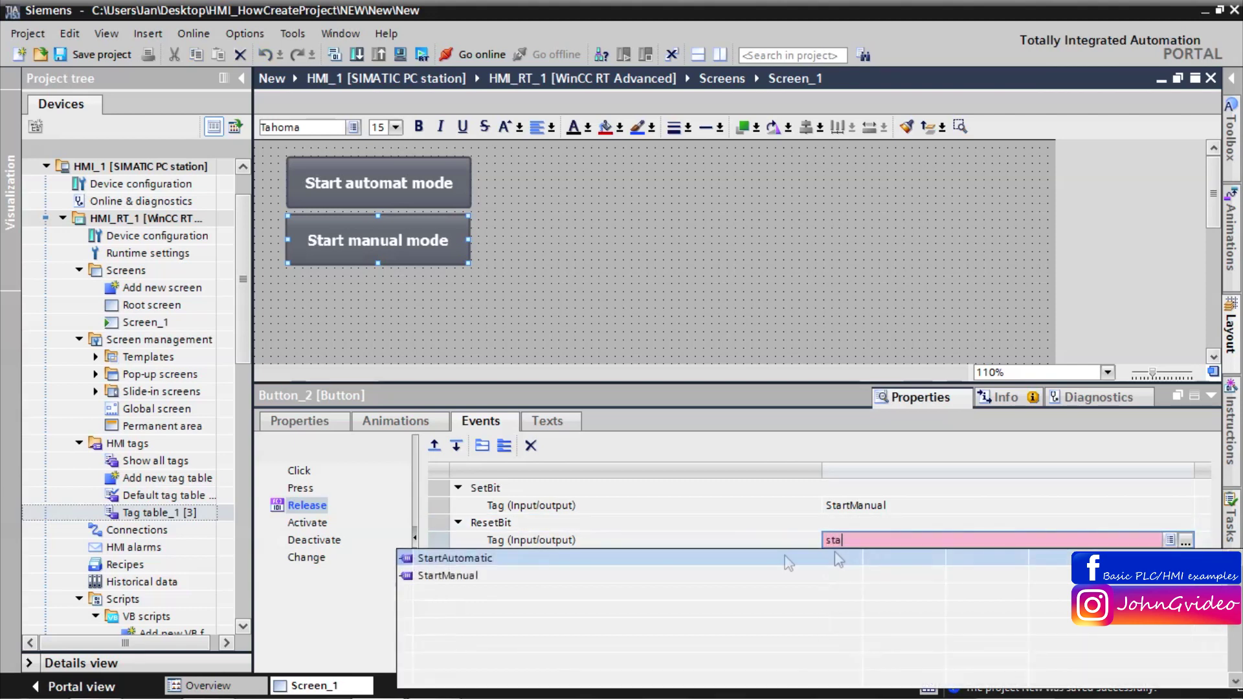
click(491, 558)
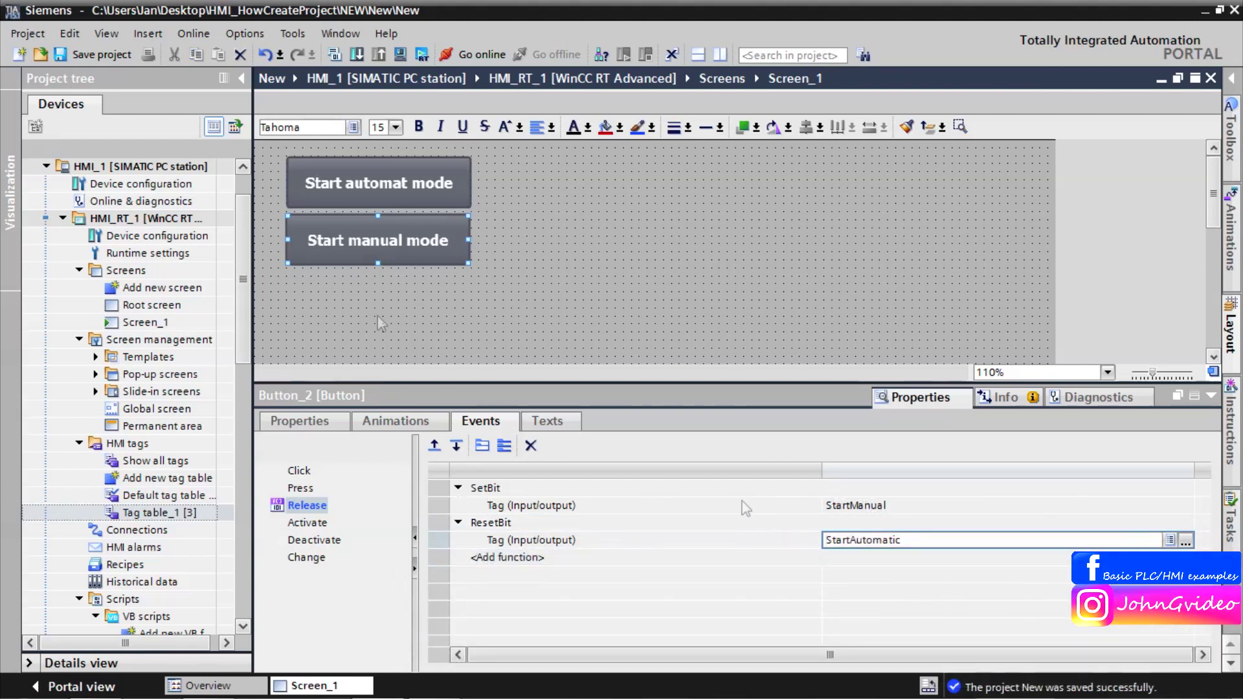
click(427, 183)
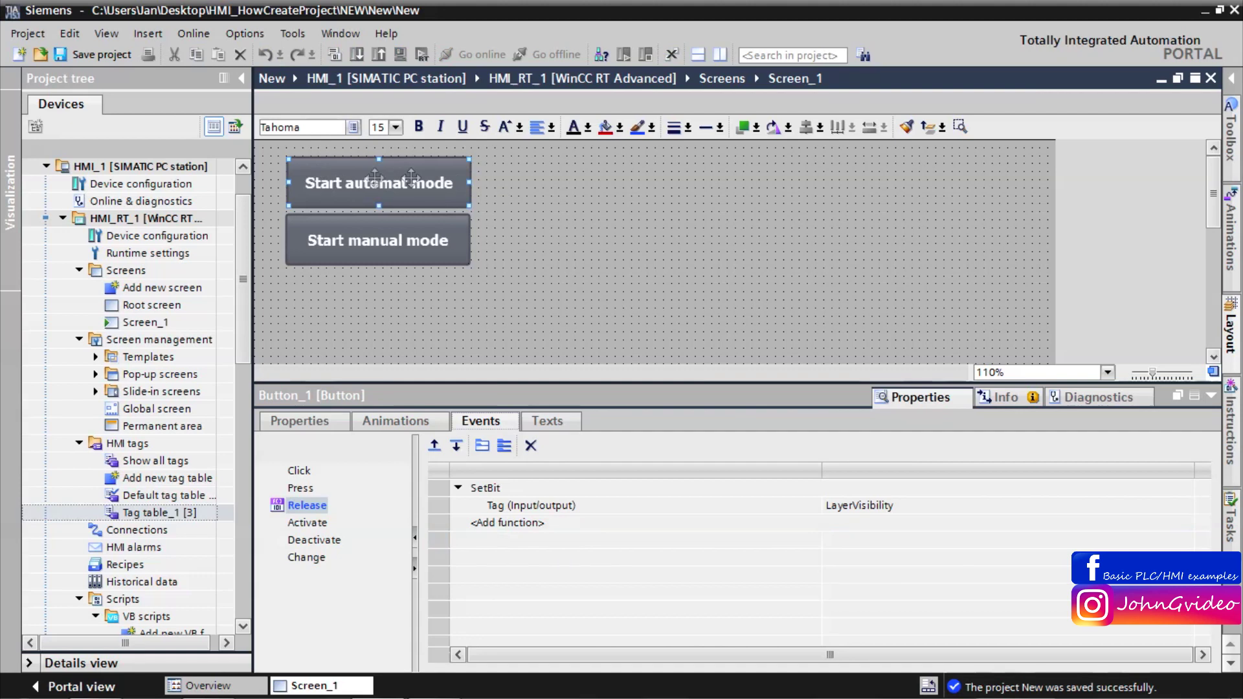
click(510, 523)
text(re)
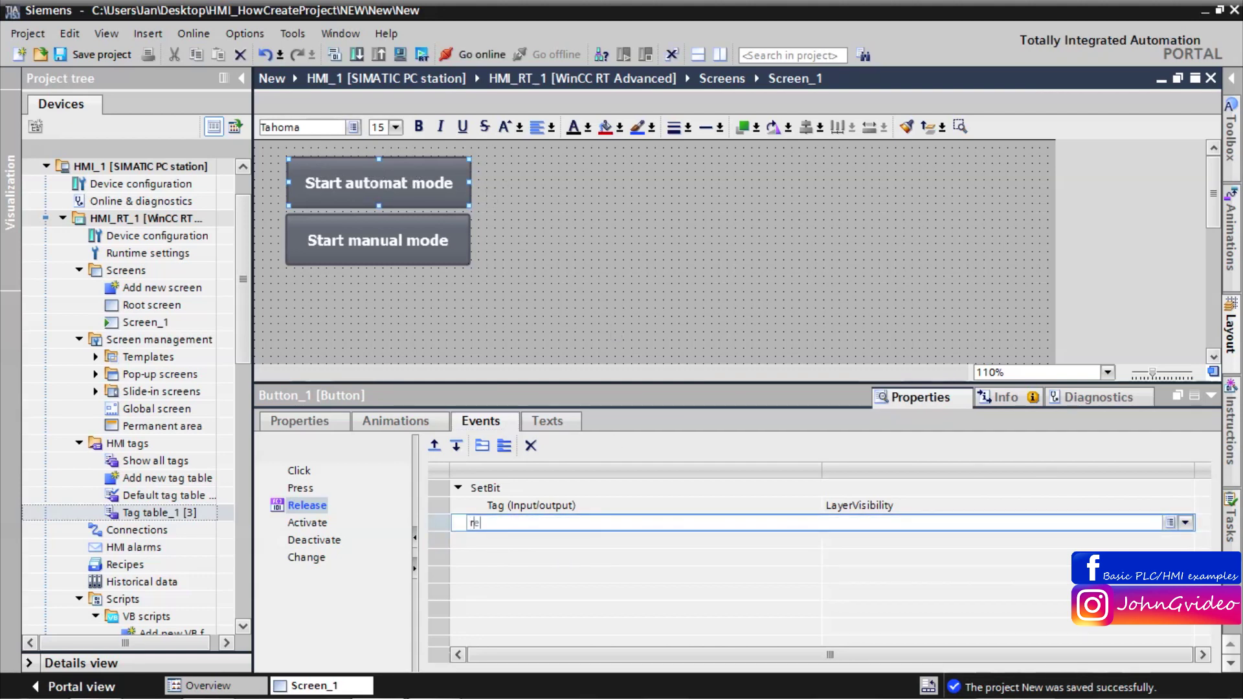
text(setb)
click(526, 543)
click(887, 540)
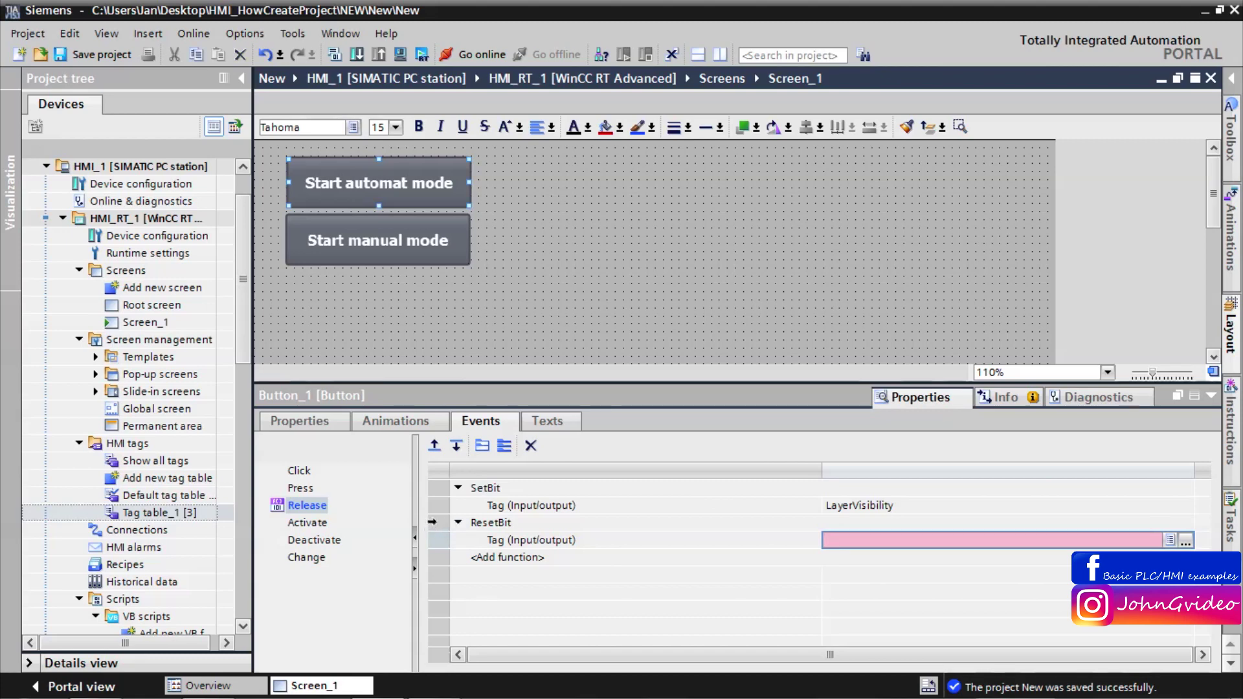
click(431, 524)
key(Delete)
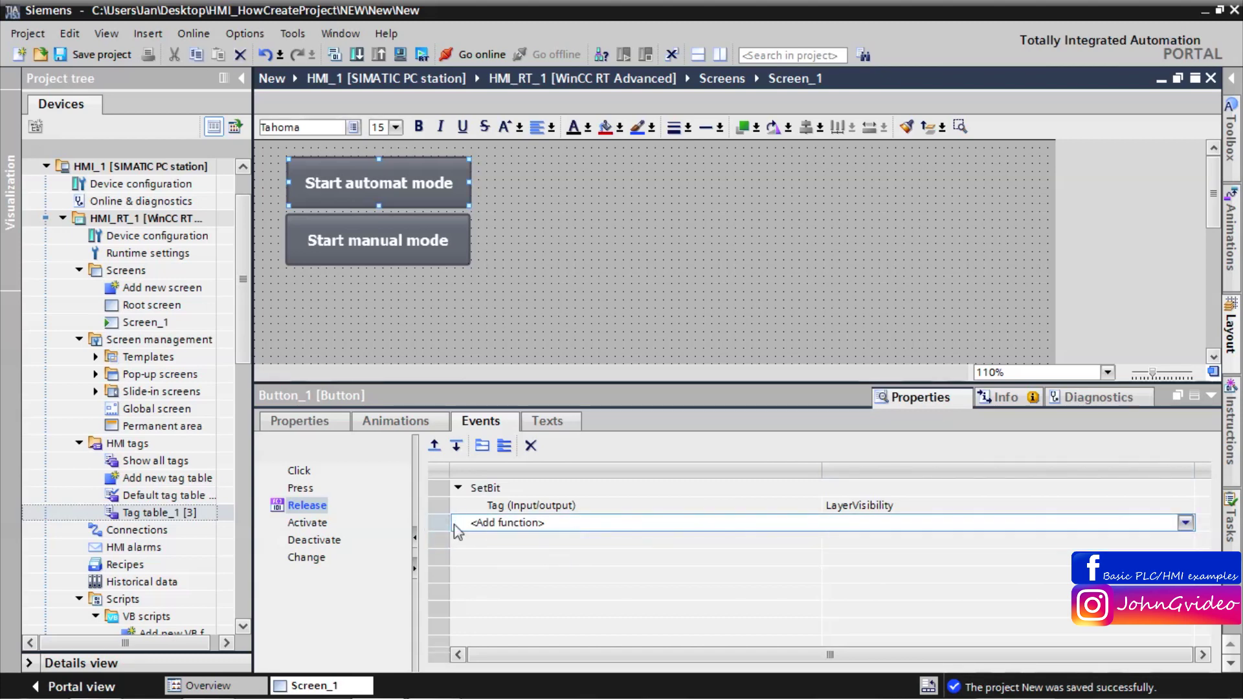
Show the Confirmate layer of Screen_1 in the editor again.
click(1210, 395)
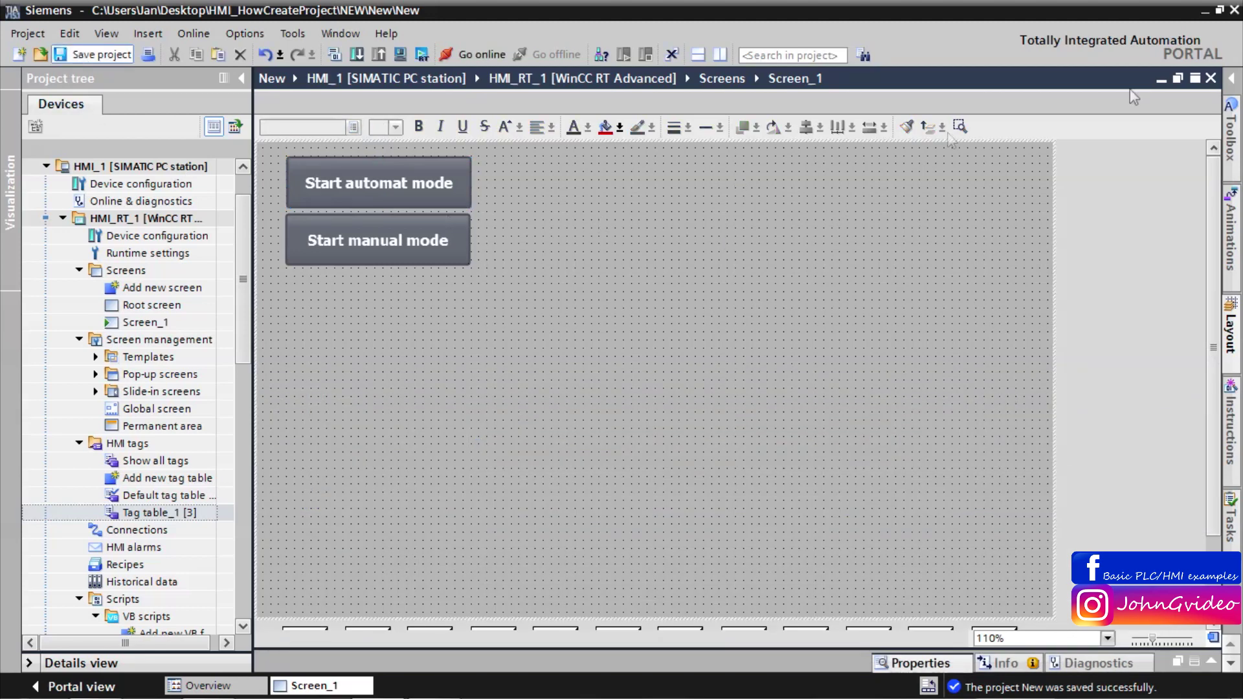
click(1232, 78)
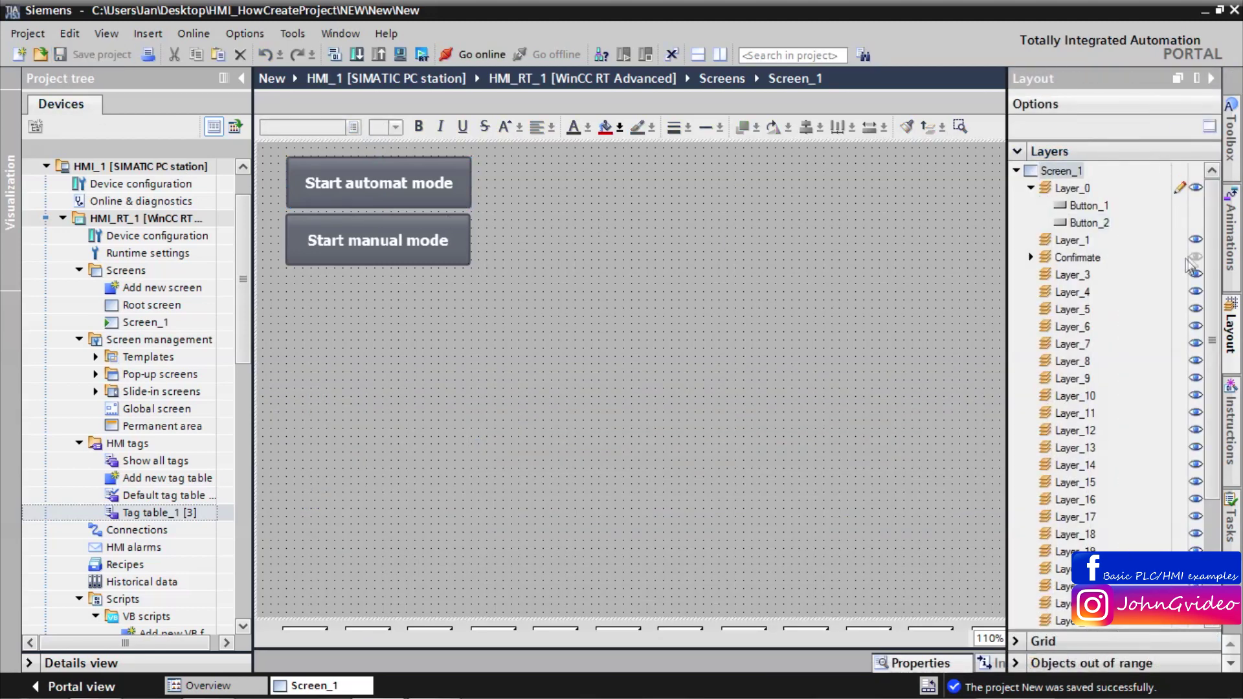
click(1196, 257)
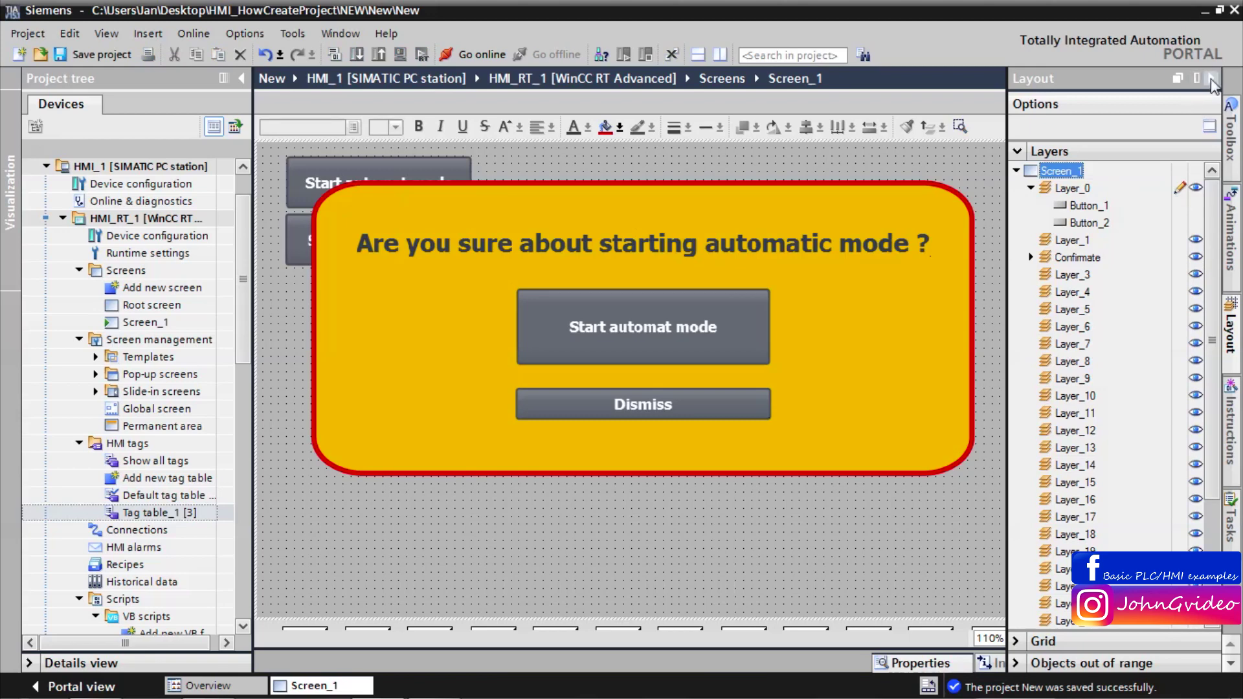
click(1211, 81)
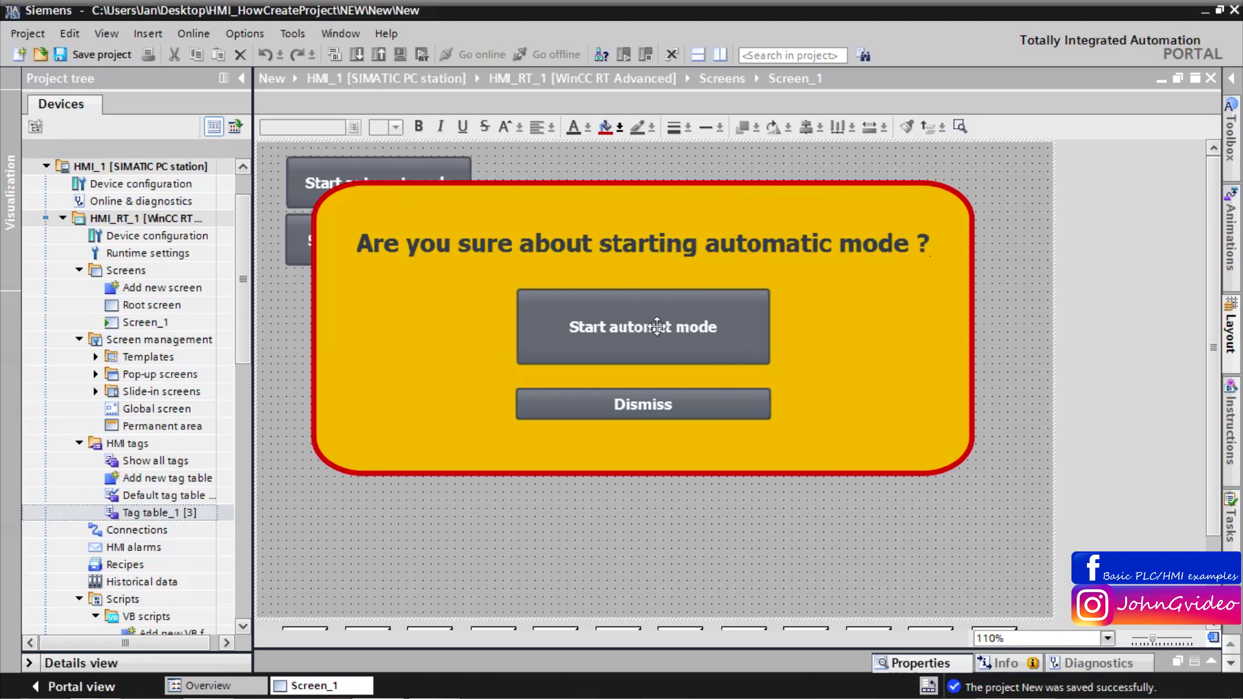
Add a Visibility animation driven by the tag LayerVisibility to the confirmation text, both its buttons and the yellow panel together.
click(566, 251)
ctrl+click(618, 319)
ctrl+click(633, 400)
ctrl+click(412, 367)
drag(412, 367, 413, 361)
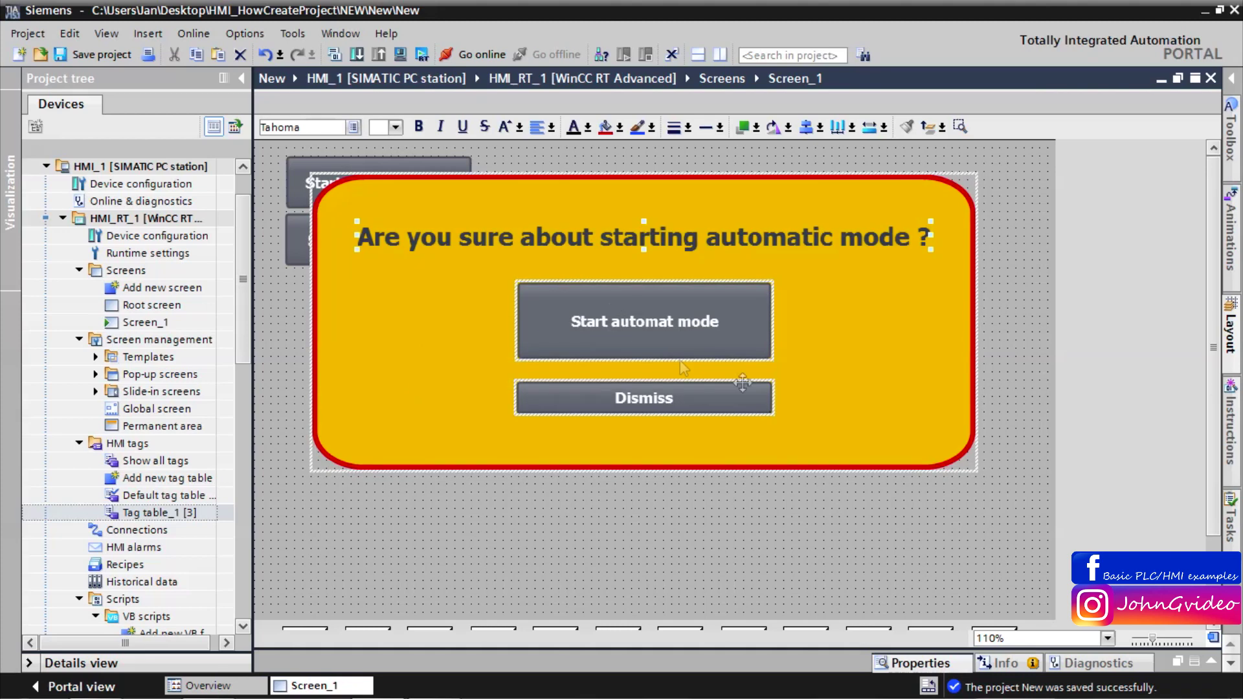
click(933, 664)
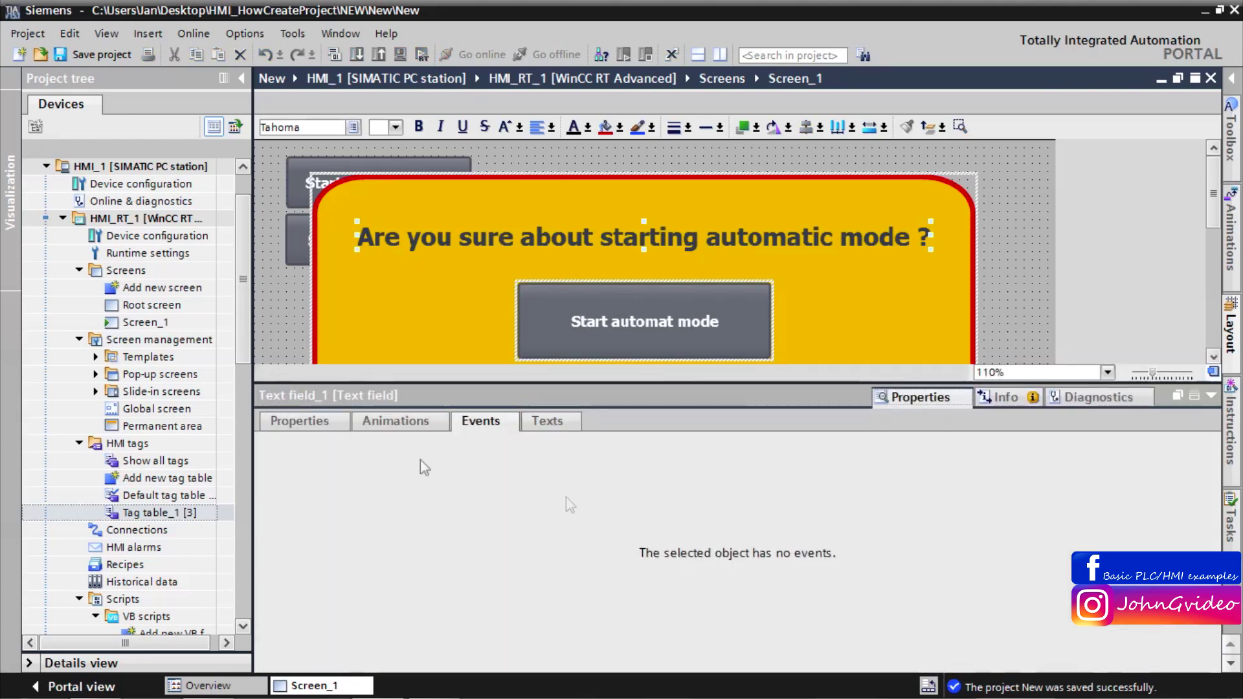
click(423, 424)
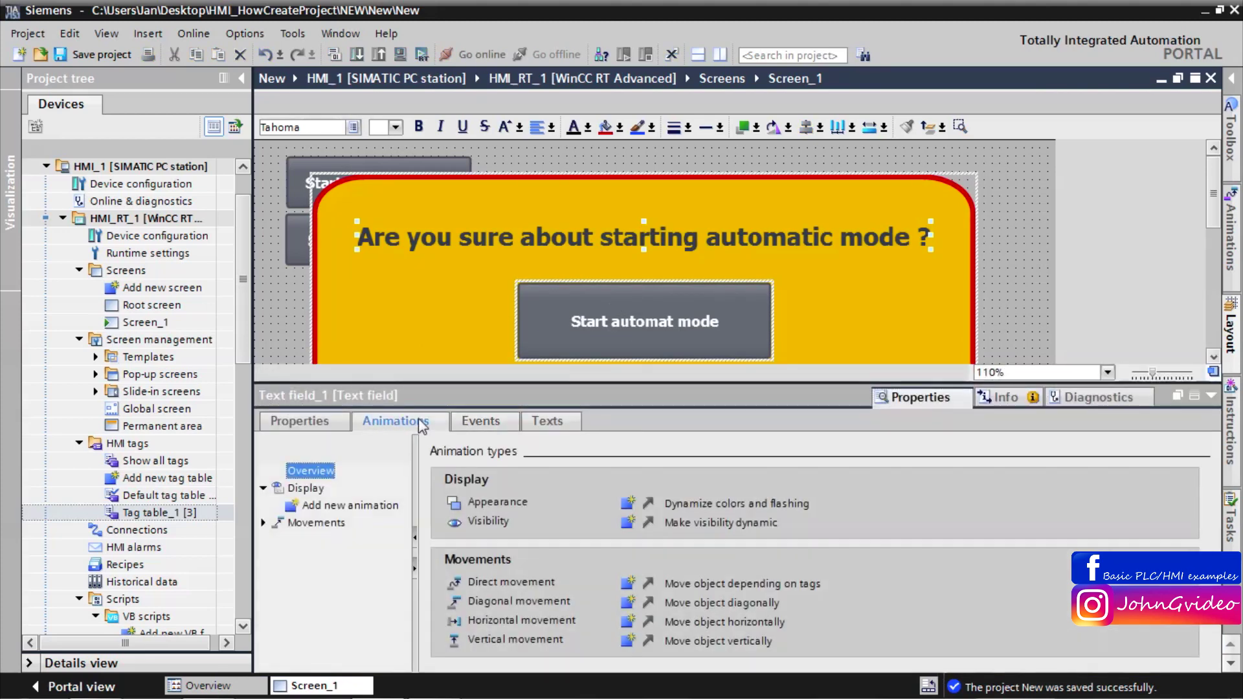
click(626, 522)
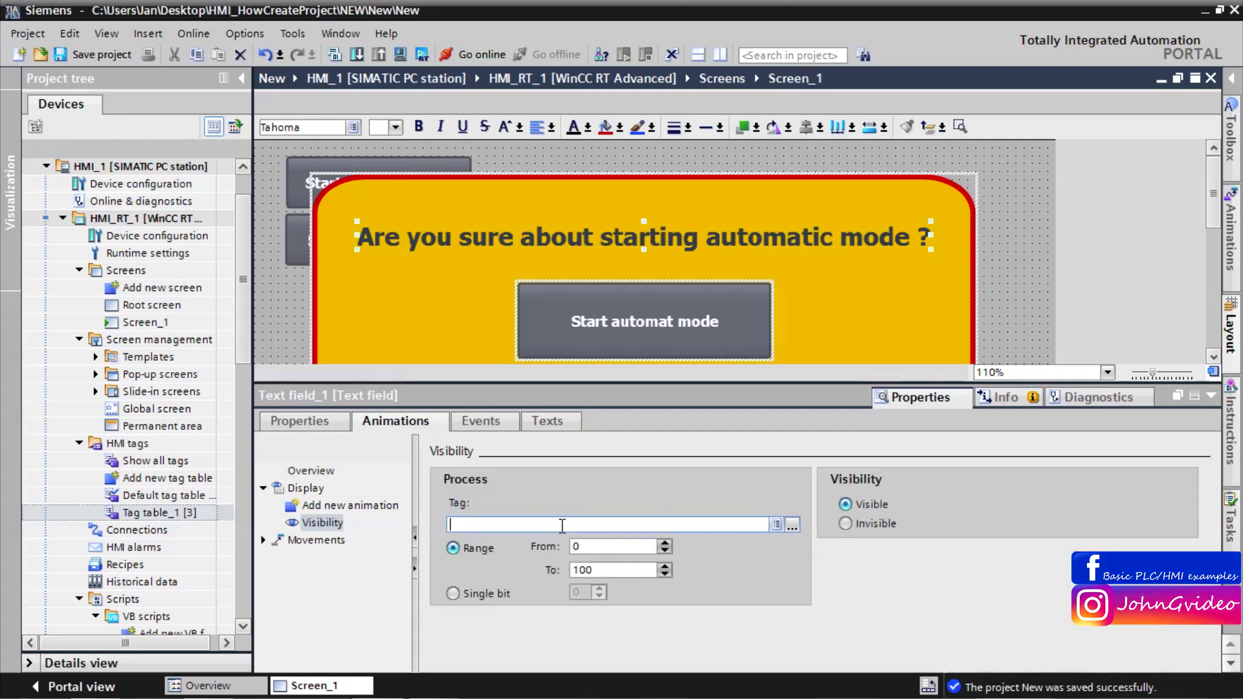
text(layer)
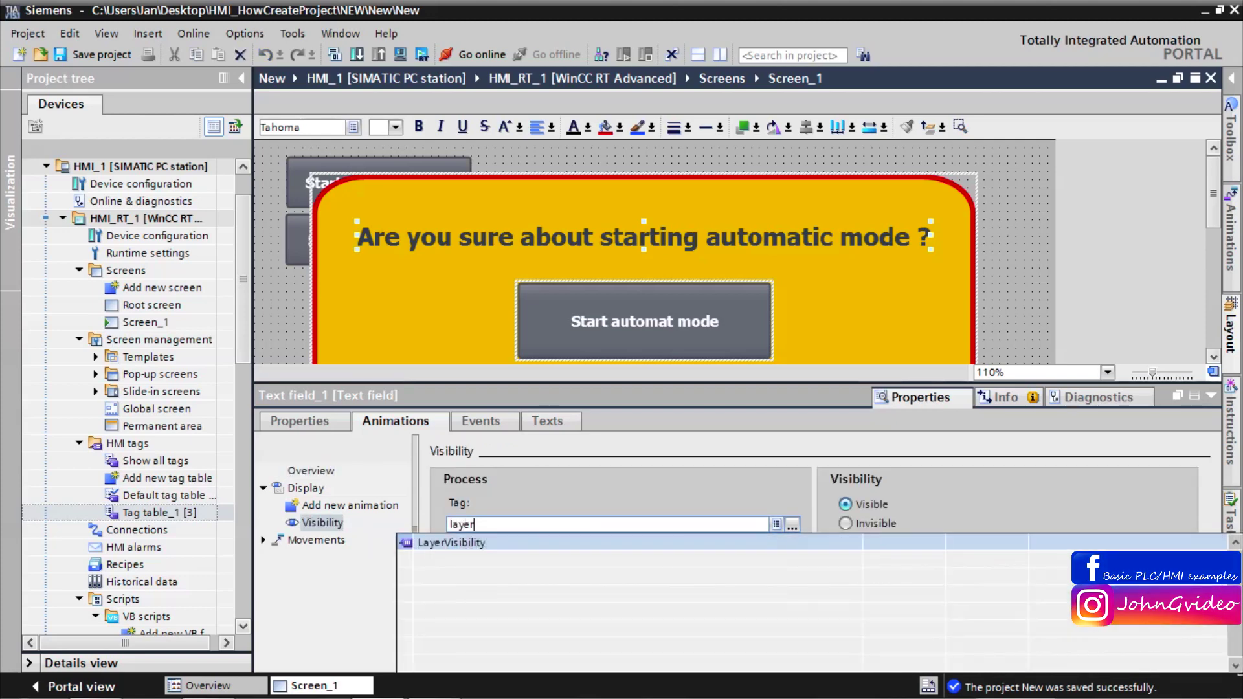
click(592, 541)
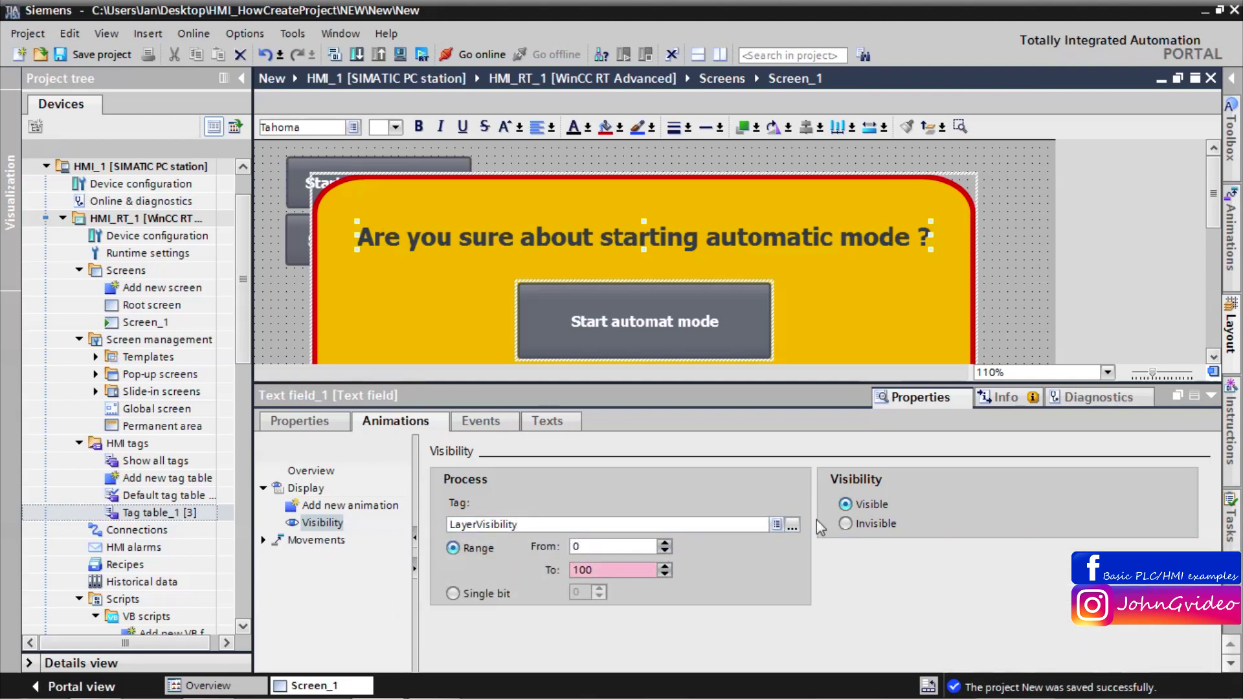
Set the range of the confirmation objects' Visibility animation from 1 to 1.
click(616, 546)
text(1)
click(602, 570)
text(1)
click(607, 547)
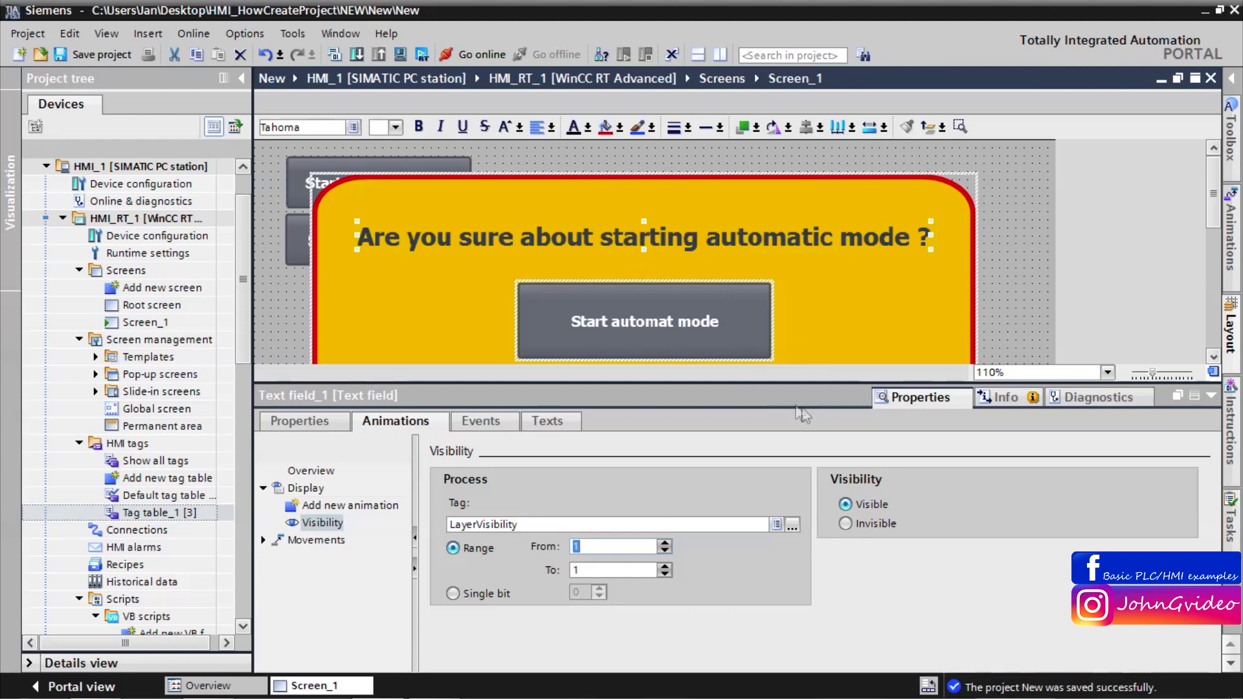
click(1212, 397)
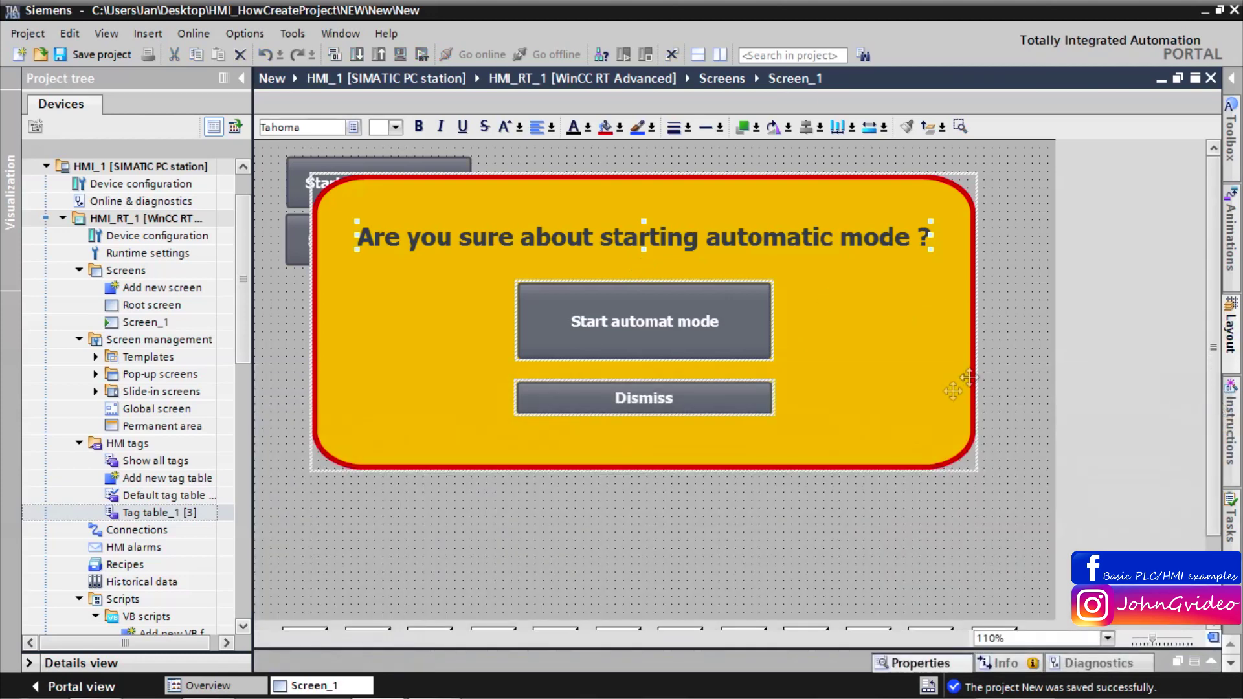
click(1009, 346)
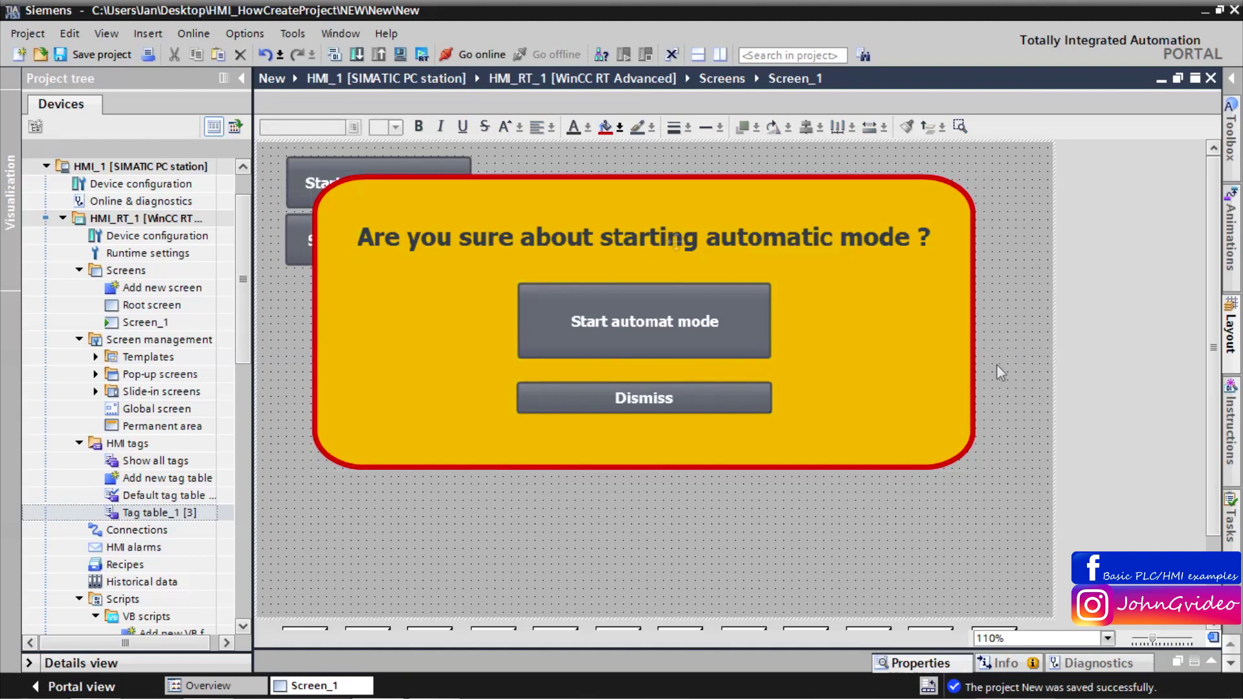
Add a SetBit function on the tag StartAutomatic to the Release event of the confirmation panel's "Start automat mode" button.
click(714, 307)
right_click(706, 320)
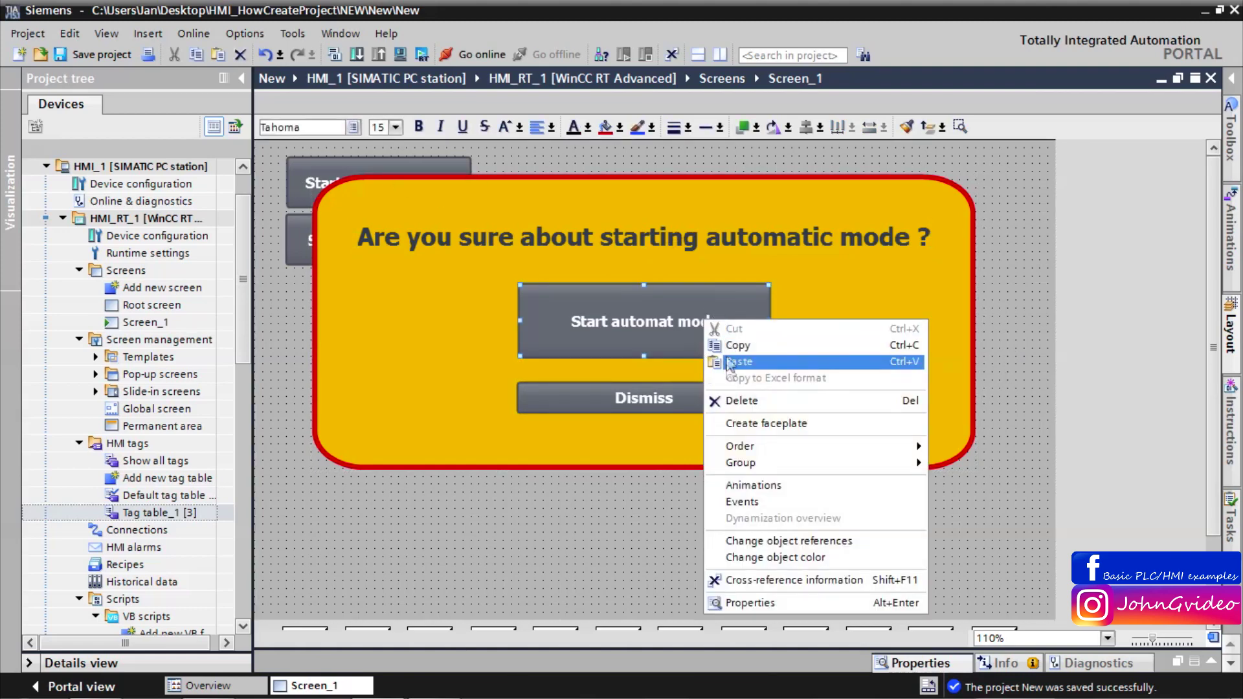
click(744, 502)
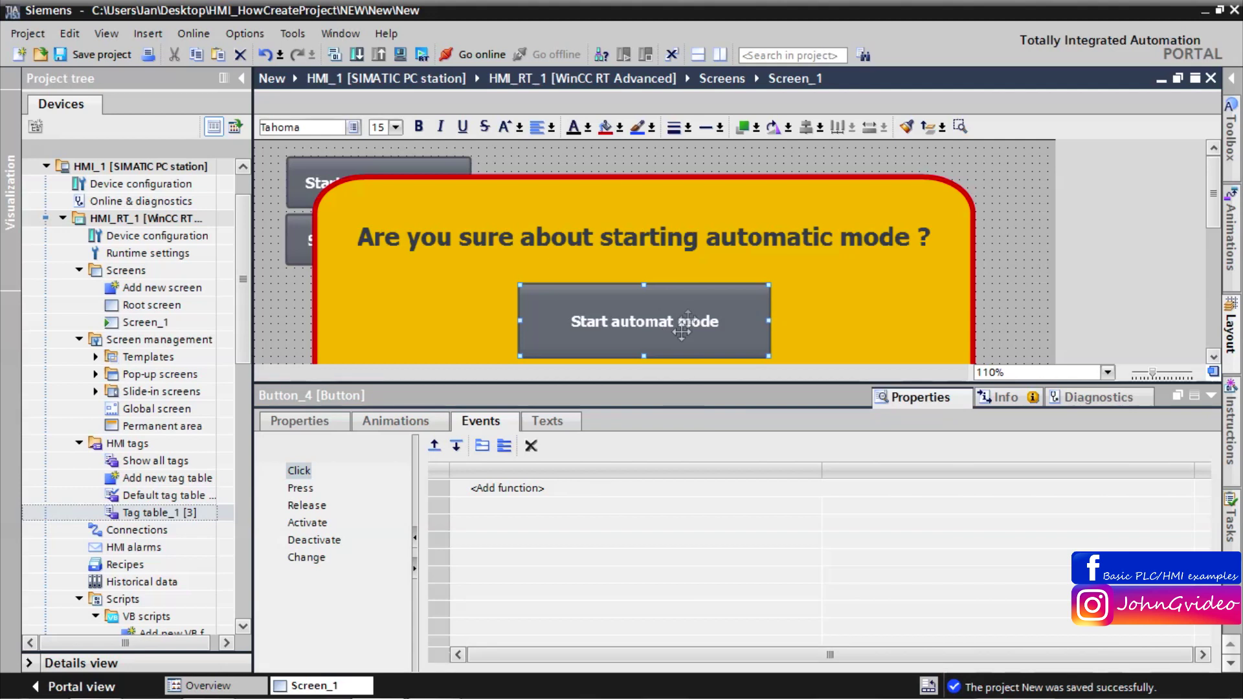
click(307, 508)
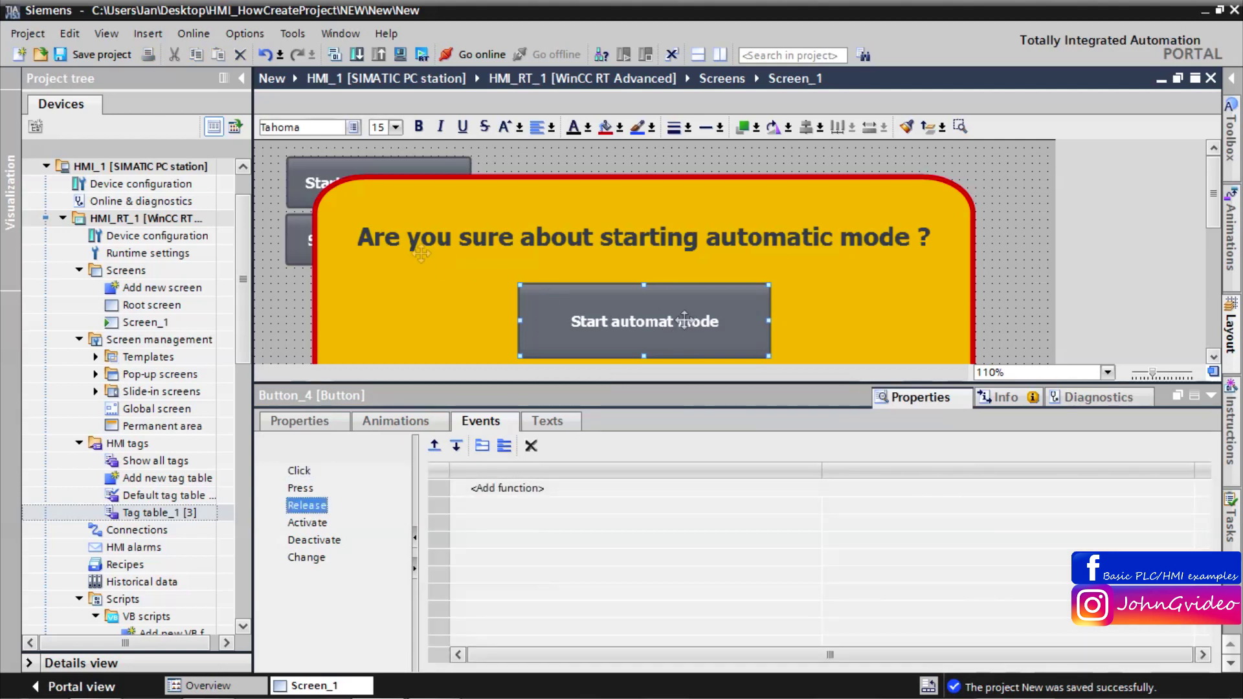
click(658, 490)
text(se)
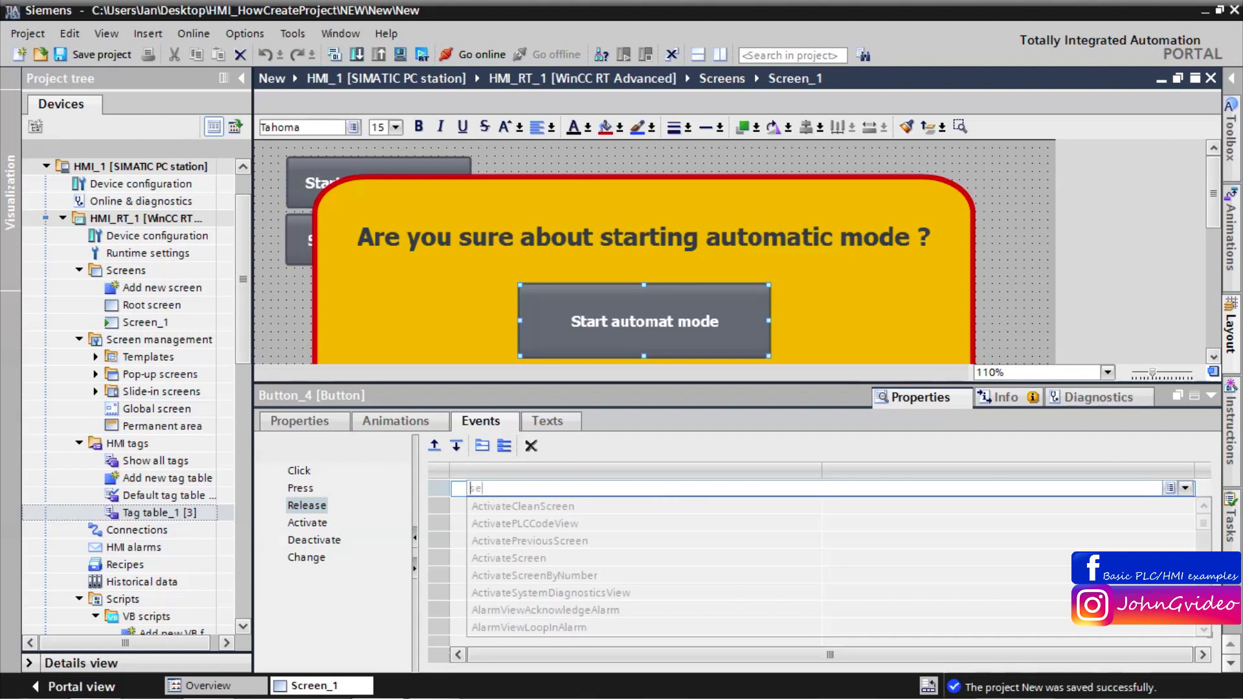
text(t)
click(623, 524)
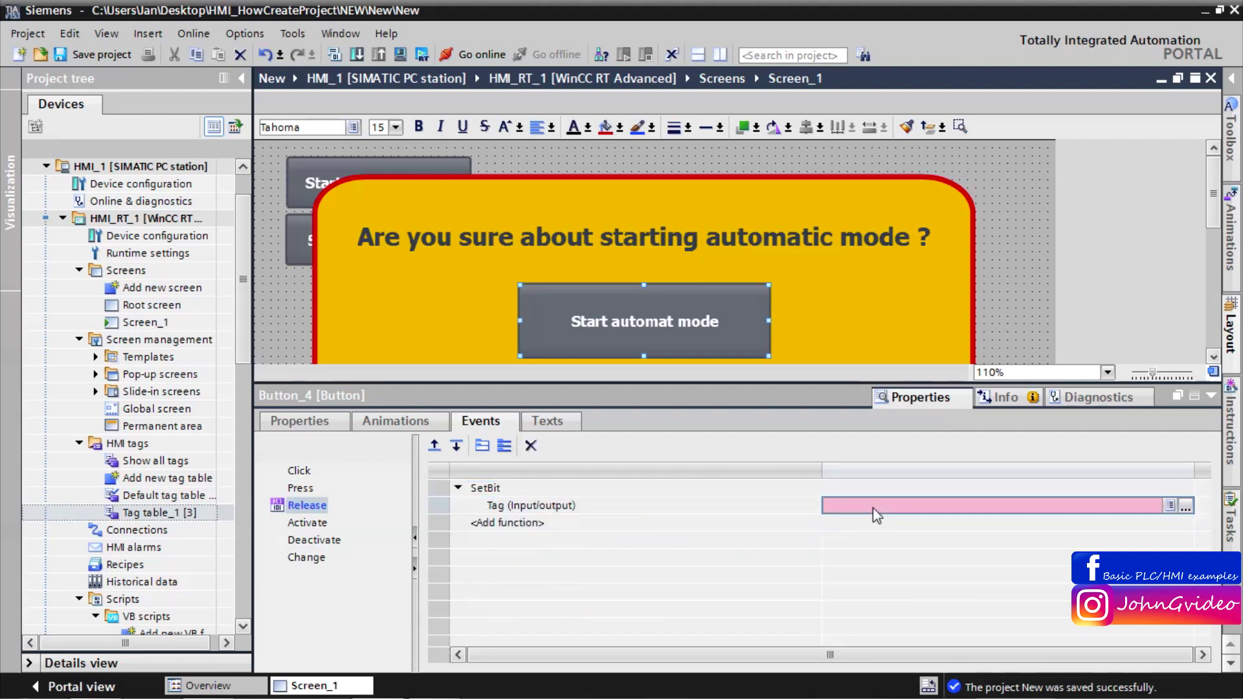
text(sta)
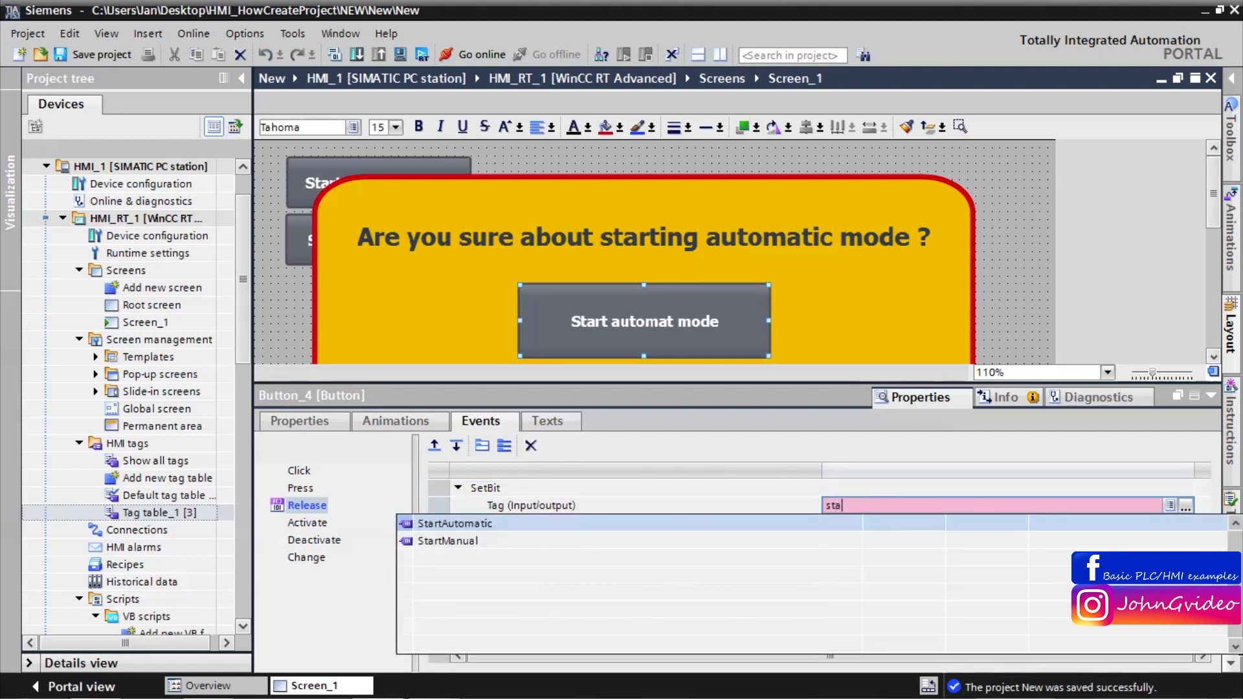
click(814, 528)
Add a ResetBit function on the tag StartManual to the same Release event of the confirmation button.
click(675, 523)
text(reset)
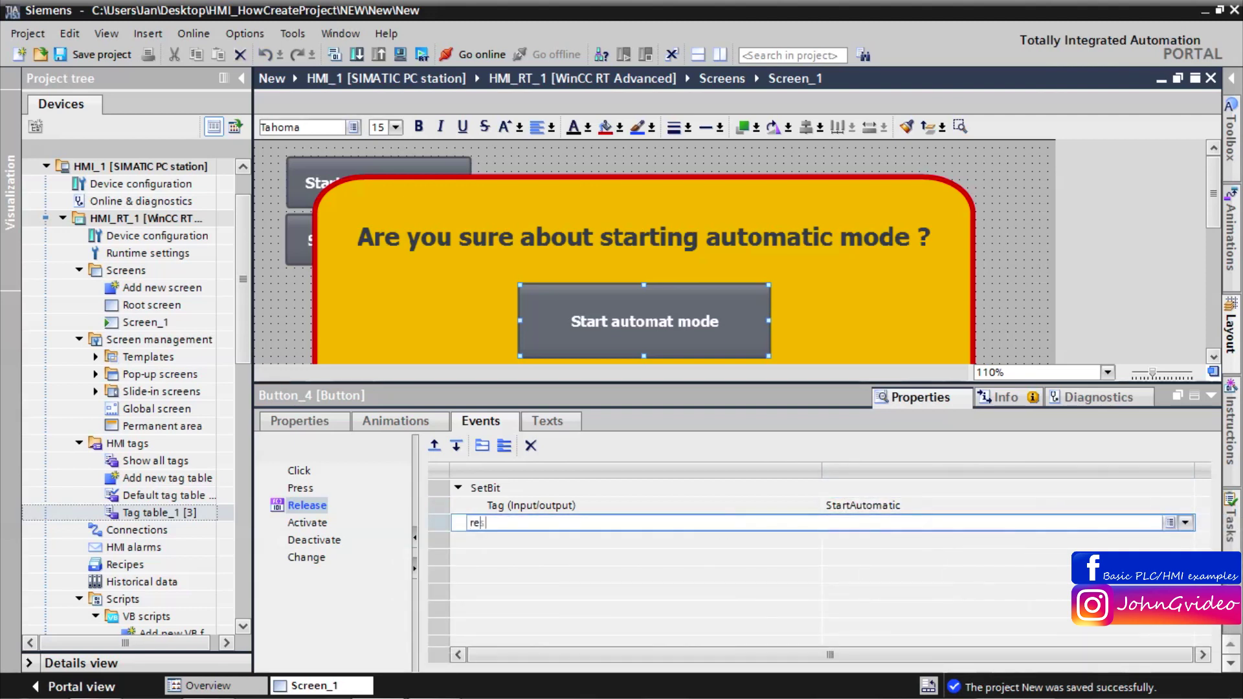
click(511, 541)
text(sta)
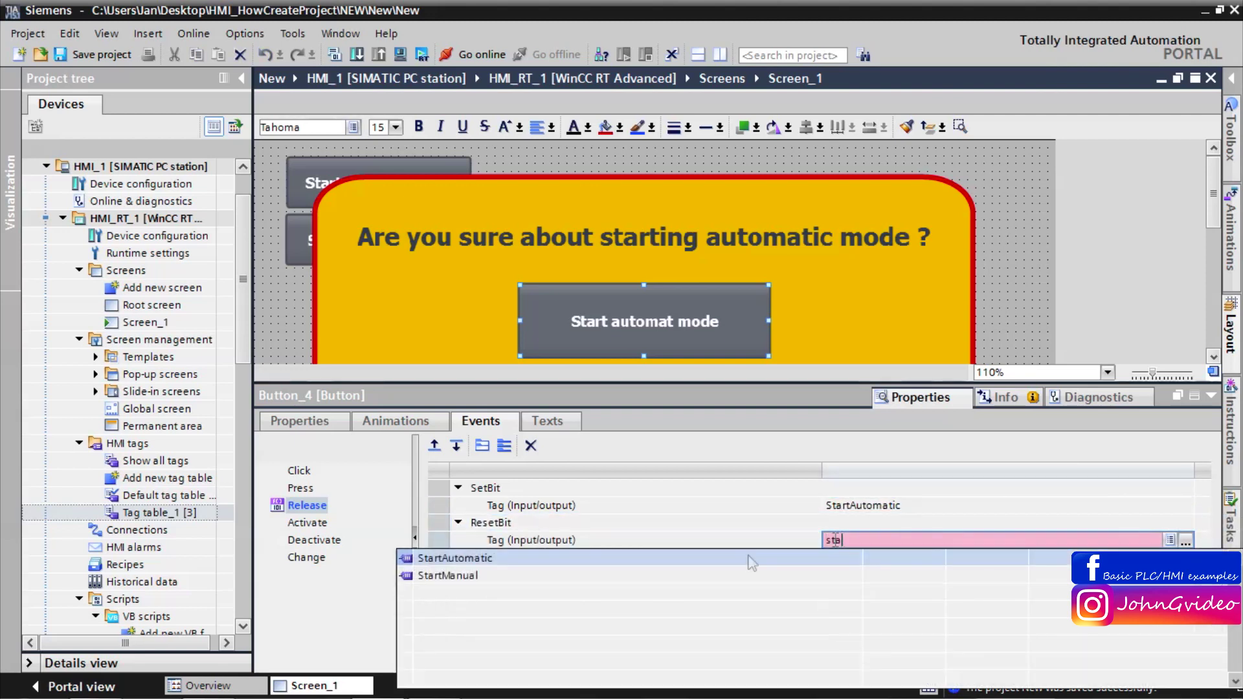
click(472, 577)
Add a second ResetBit function, on the tag LayerVisibility, to the confirmation button's Release event.
click(562, 558)
text(reset)
click(492, 419)
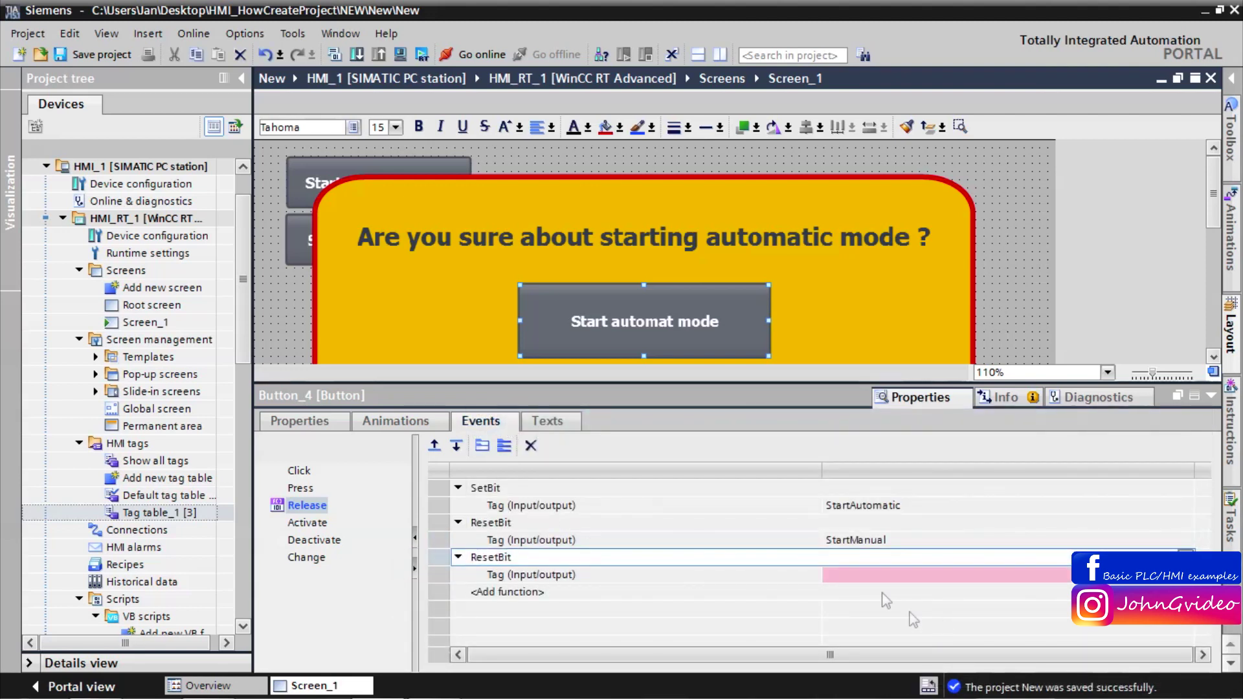
click(867, 575)
text(layer)
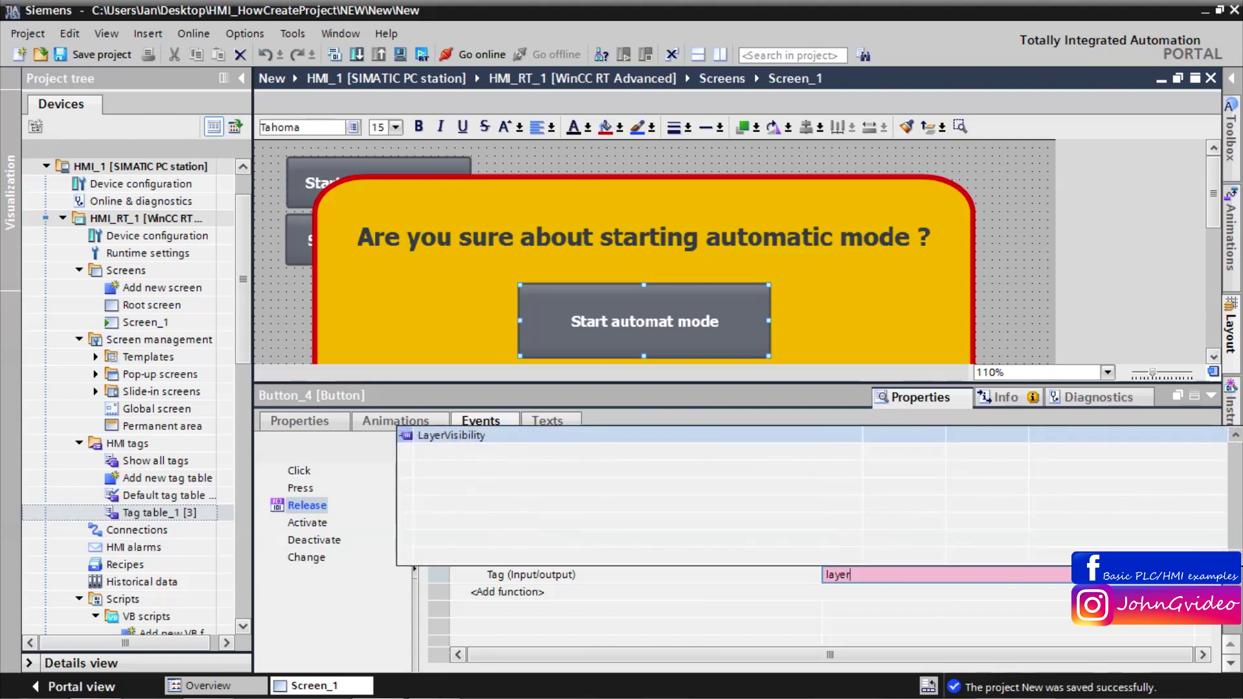
click(541, 434)
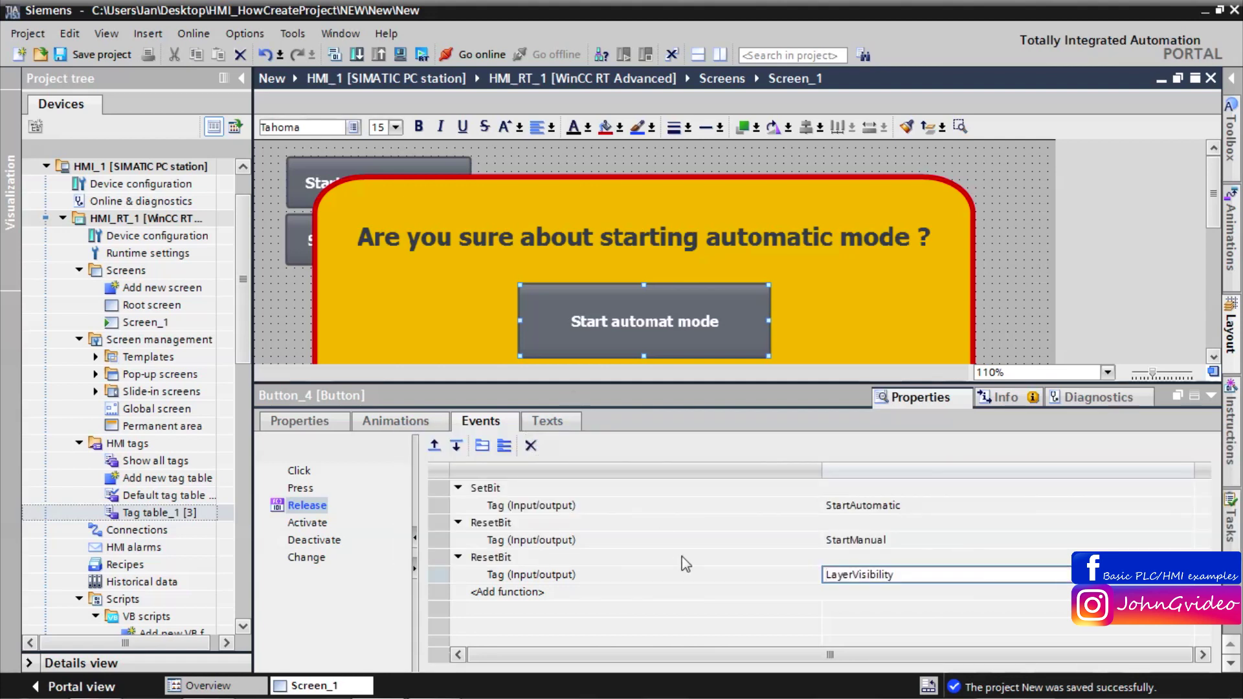
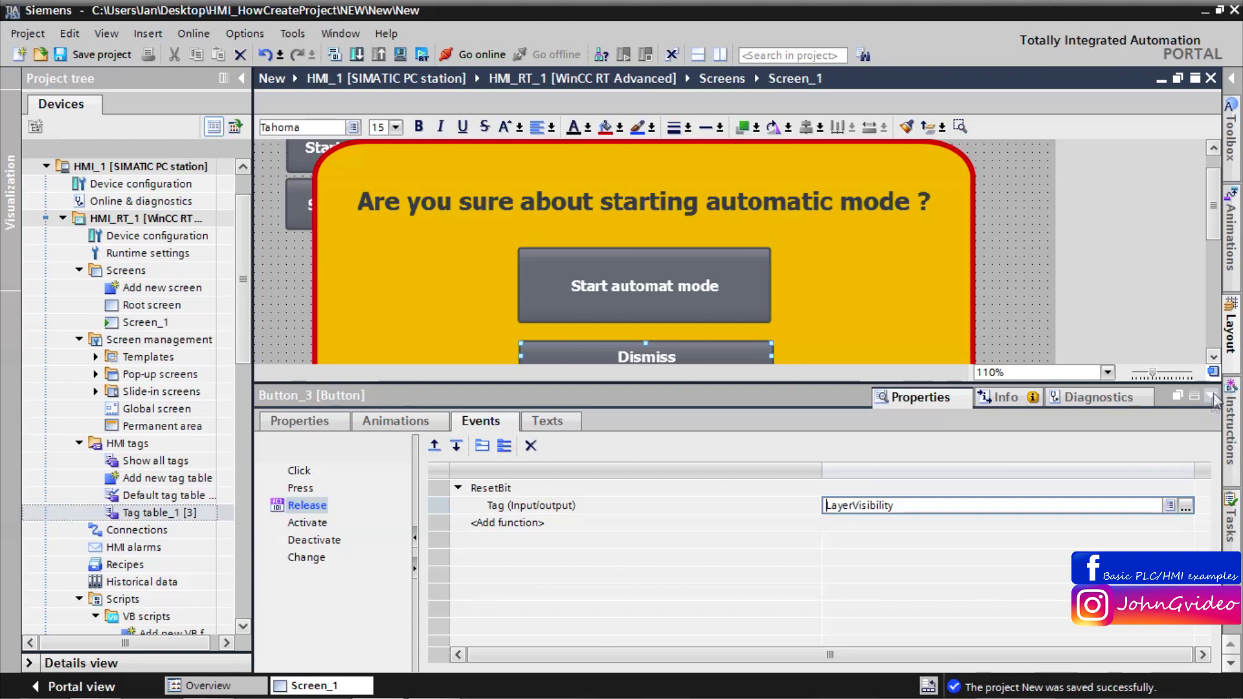
Center the confirmation text, the "Start automat mode" button and the Dismiss button horizontally on the yellow panel.
click(1001, 344)
scroll(1020, 391, up, 1)
click(876, 380)
ctrl+click(735, 391)
ctrl+click(718, 311)
ctrl+click(709, 240)
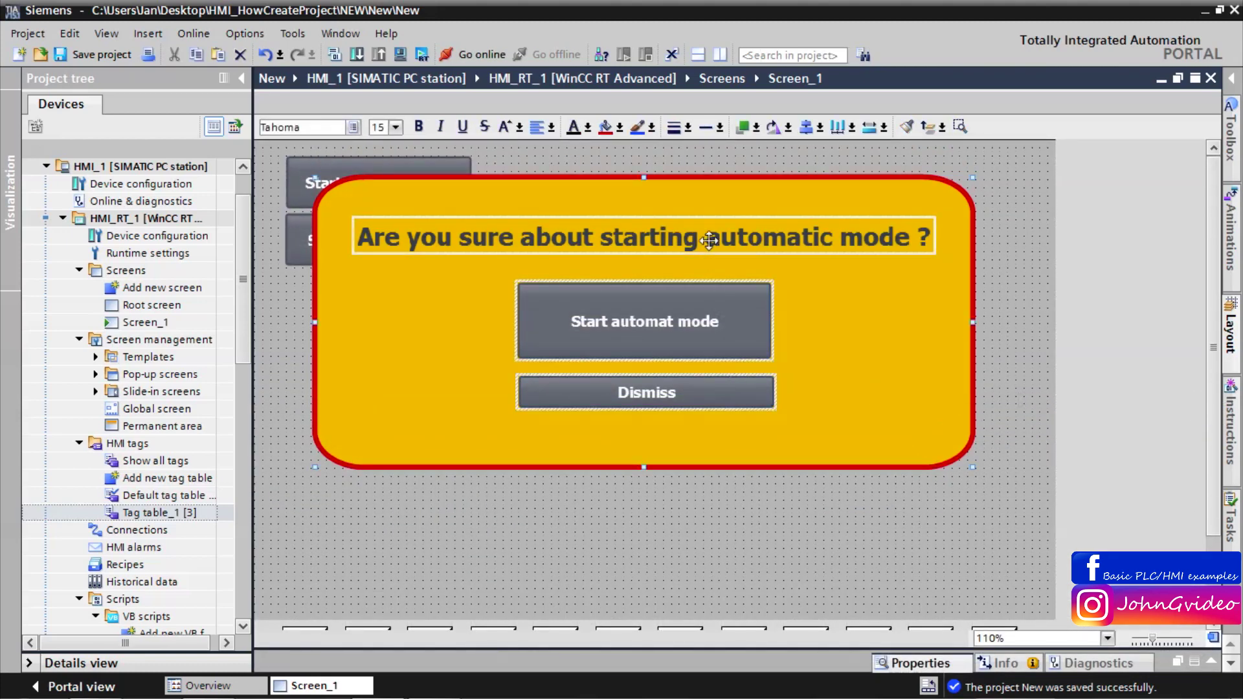
click(806, 126)
click(751, 522)
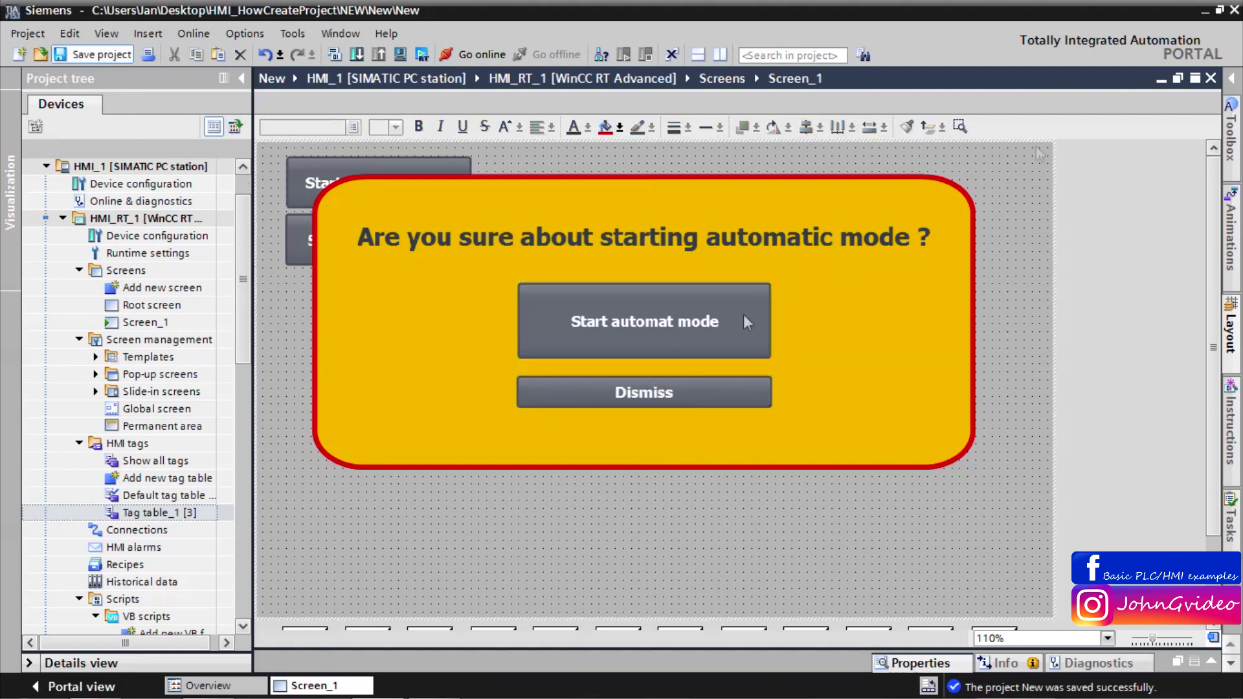
Select the "Start automat mode" and "Start manual mode" buttons together and add a Control enable animation to them.
click(297, 178)
click(297, 237)
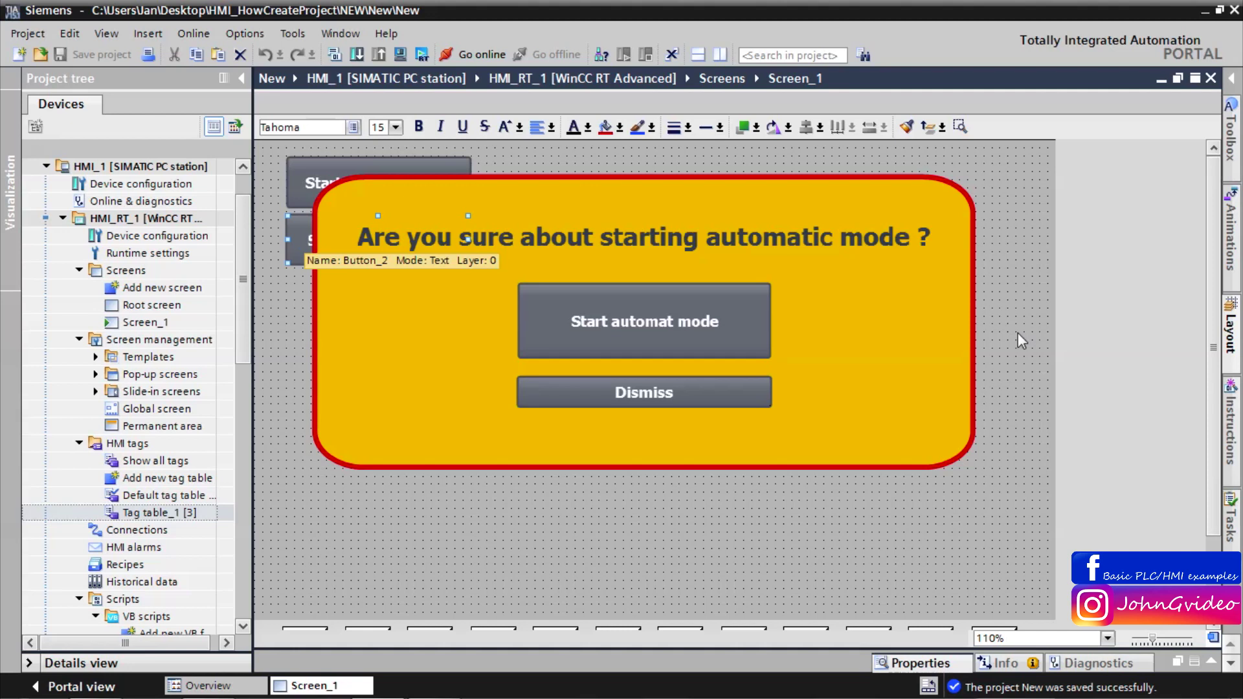
click(330, 182)
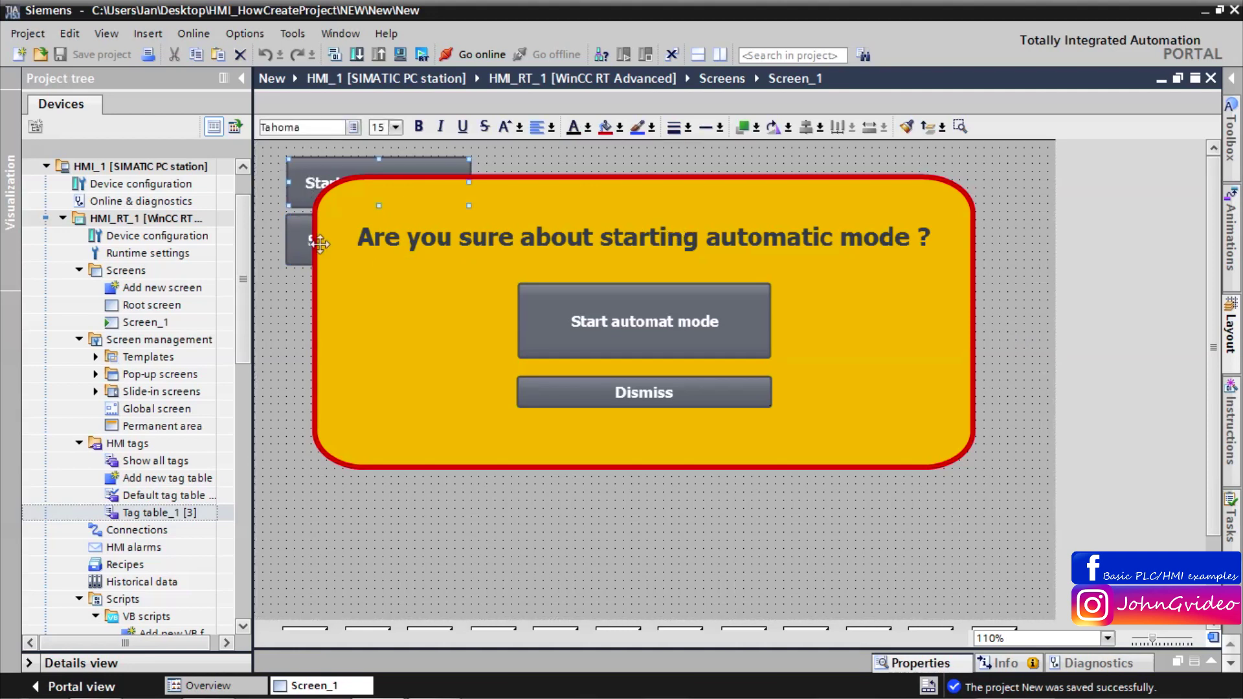
drag(319, 243, 319, 240)
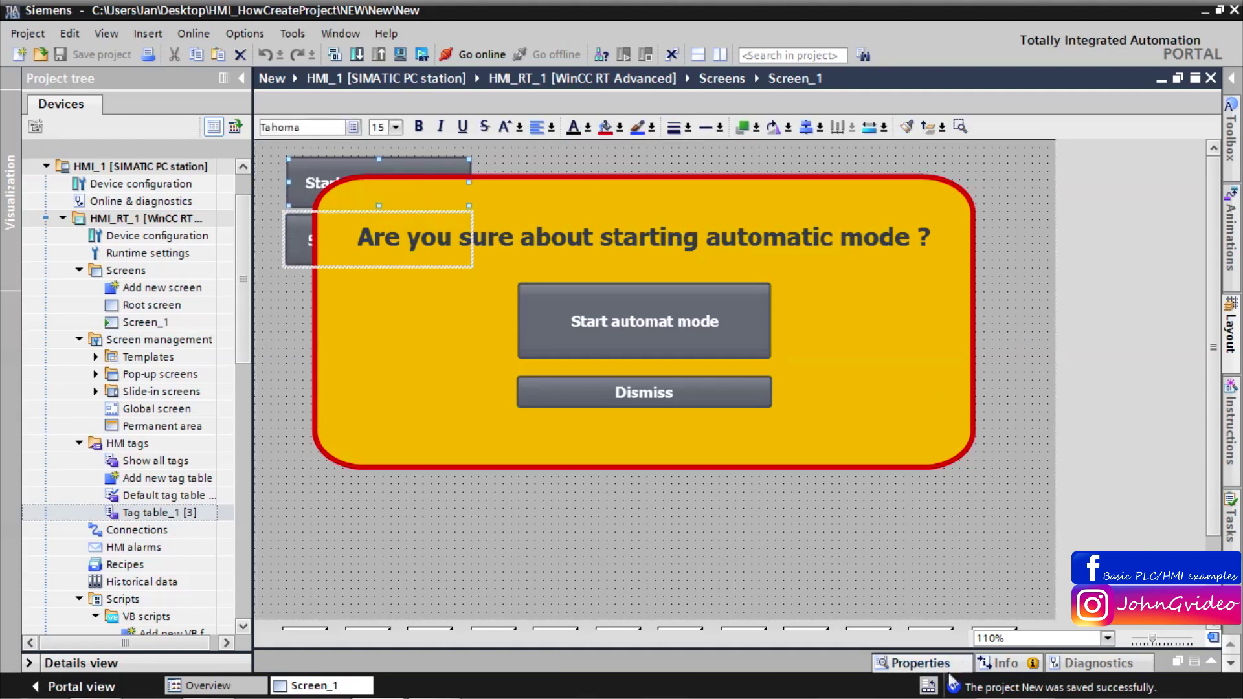
click(920, 663)
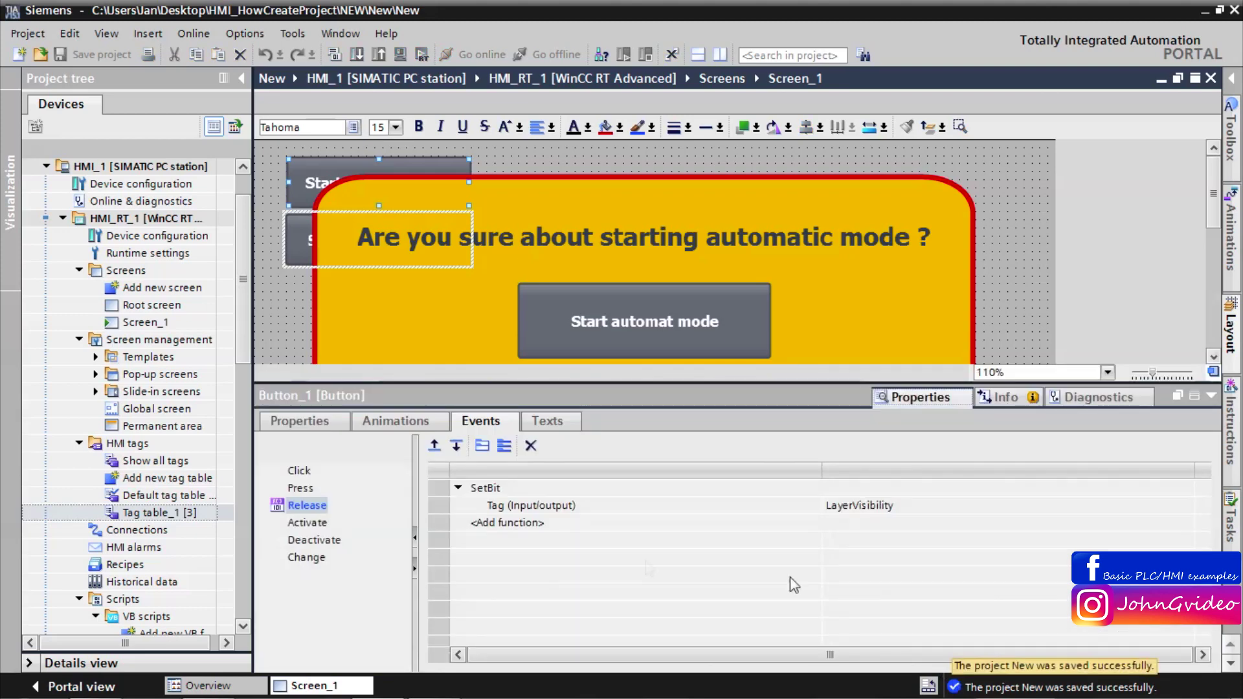
click(301, 422)
click(409, 422)
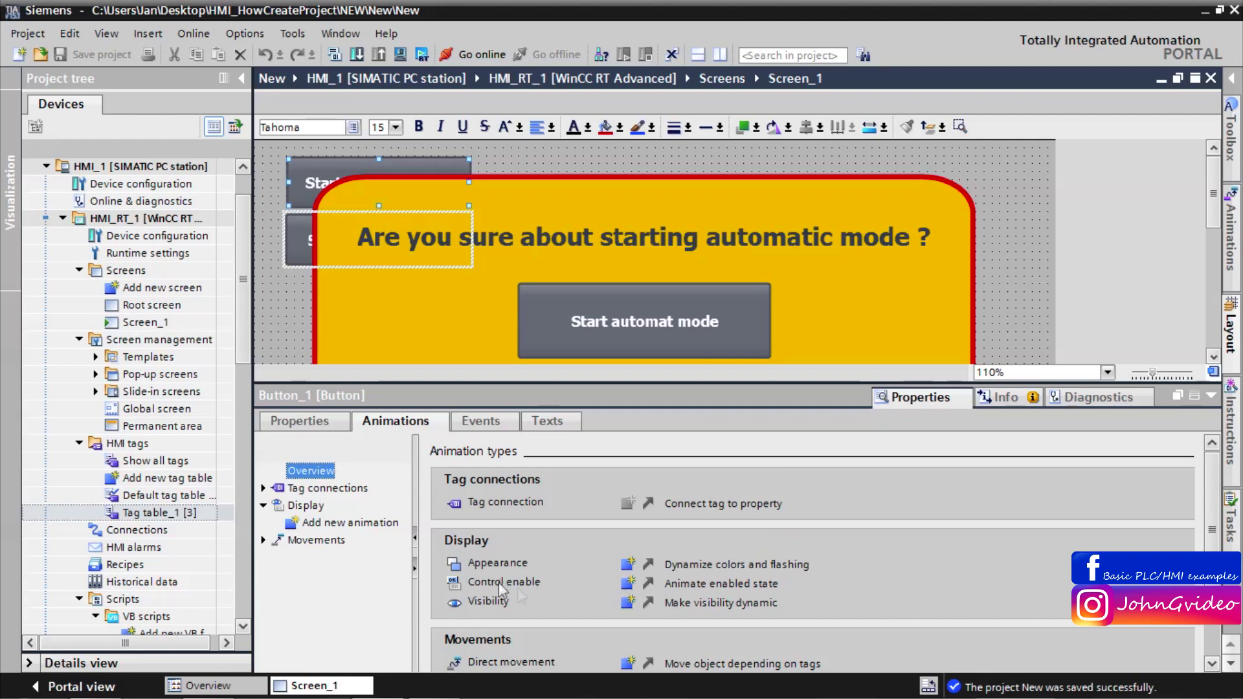
click(629, 588)
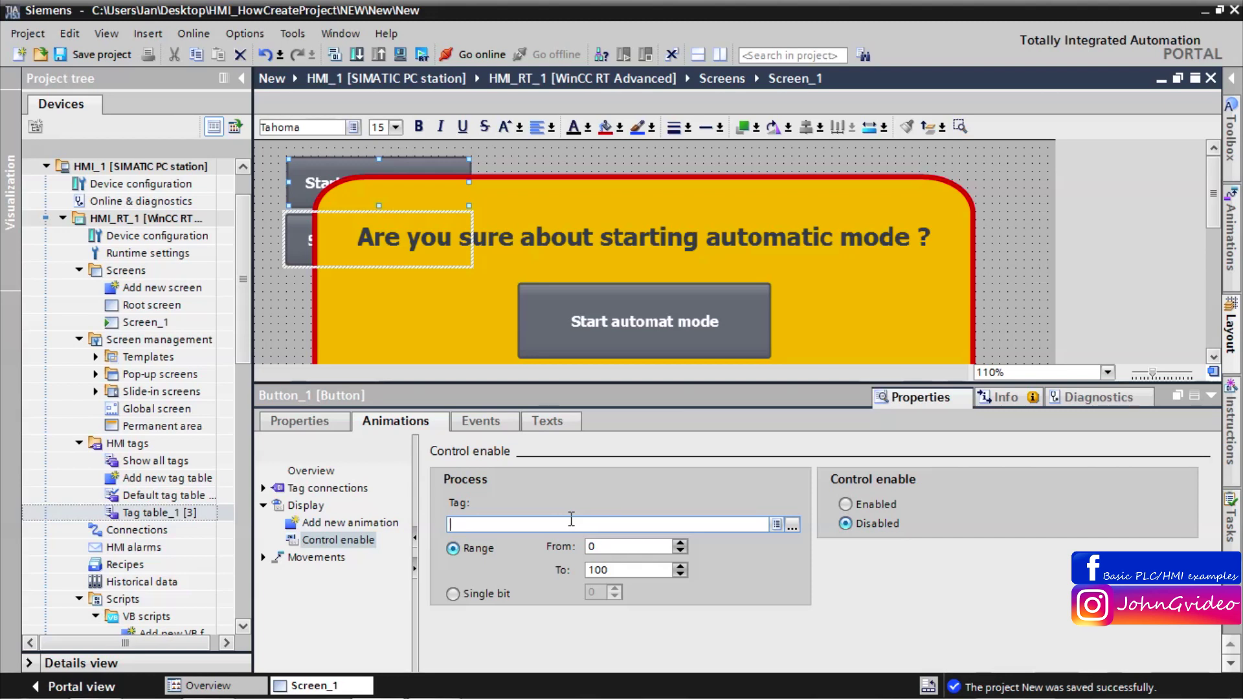
Bind the Control enable animation to the tag LayerVisibility with a range from 1 to 1 and the Disabled state.
click(507, 545)
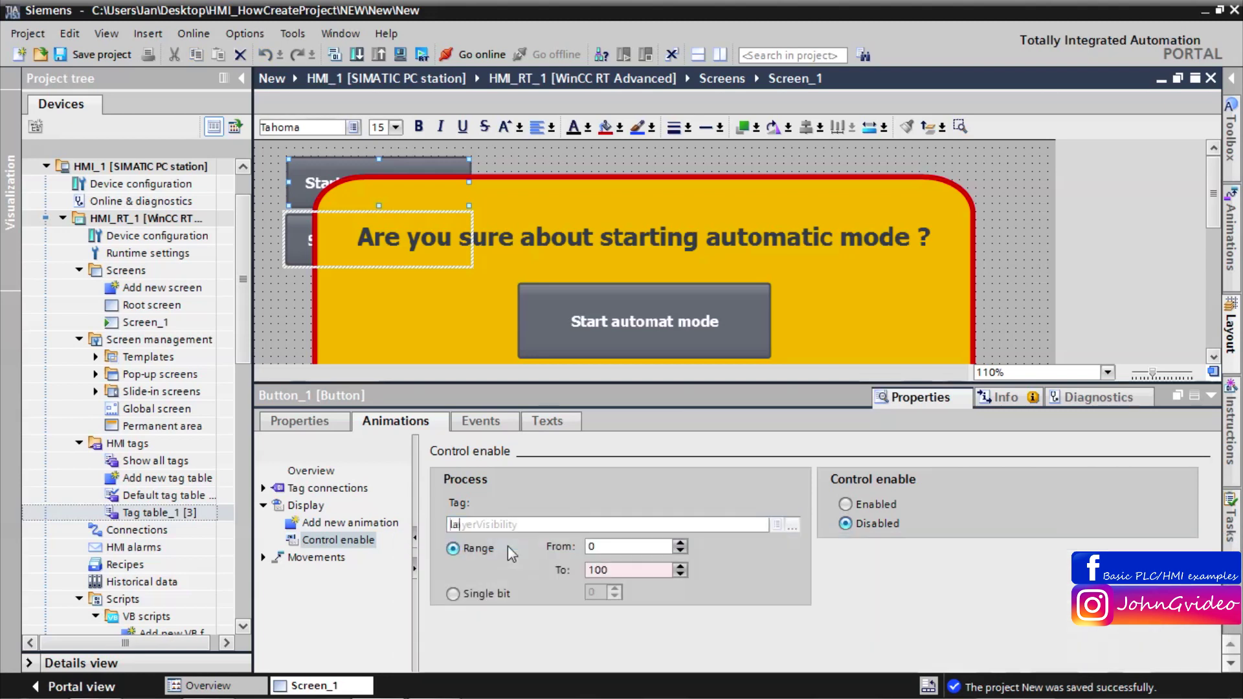
click(612, 546)
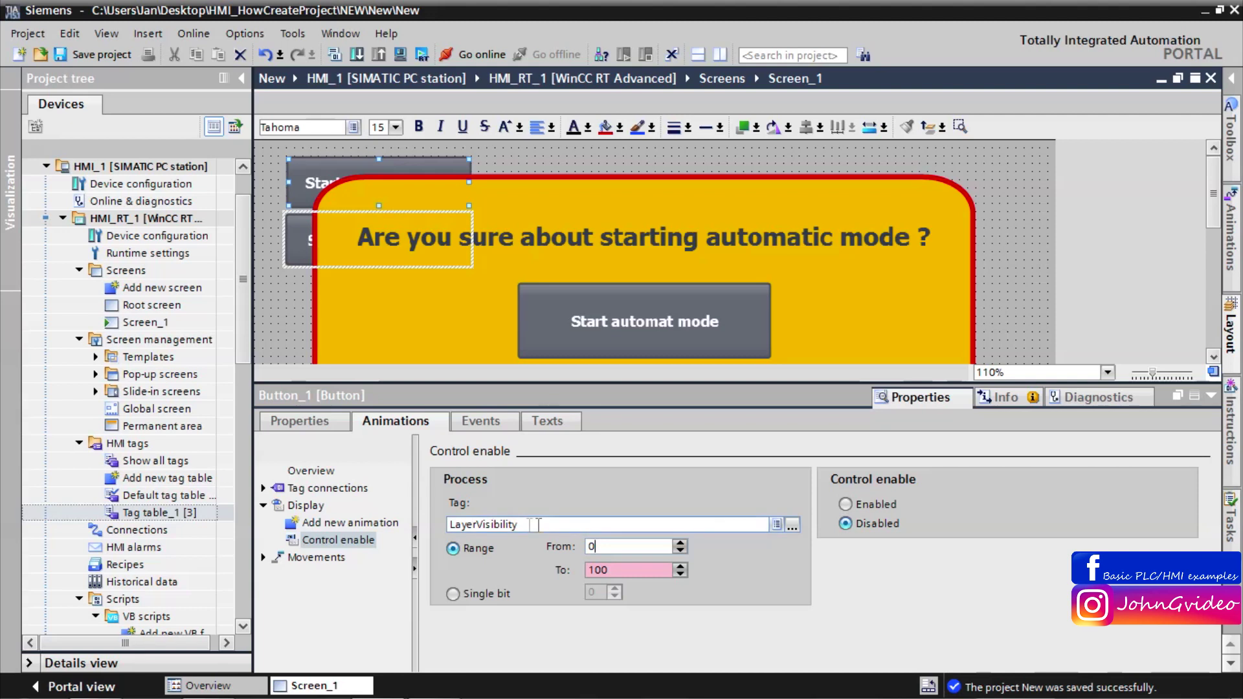
double_click(622, 569)
text(1)
click(651, 545)
click(648, 525)
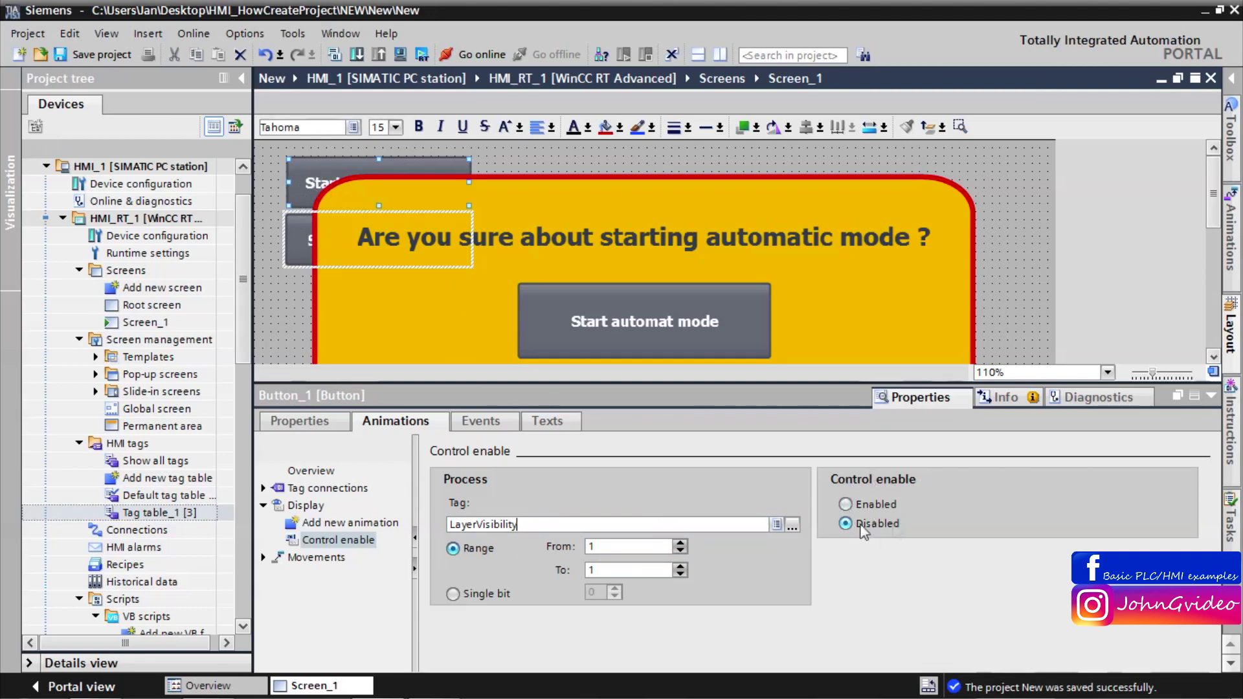
click(1211, 396)
click(788, 553)
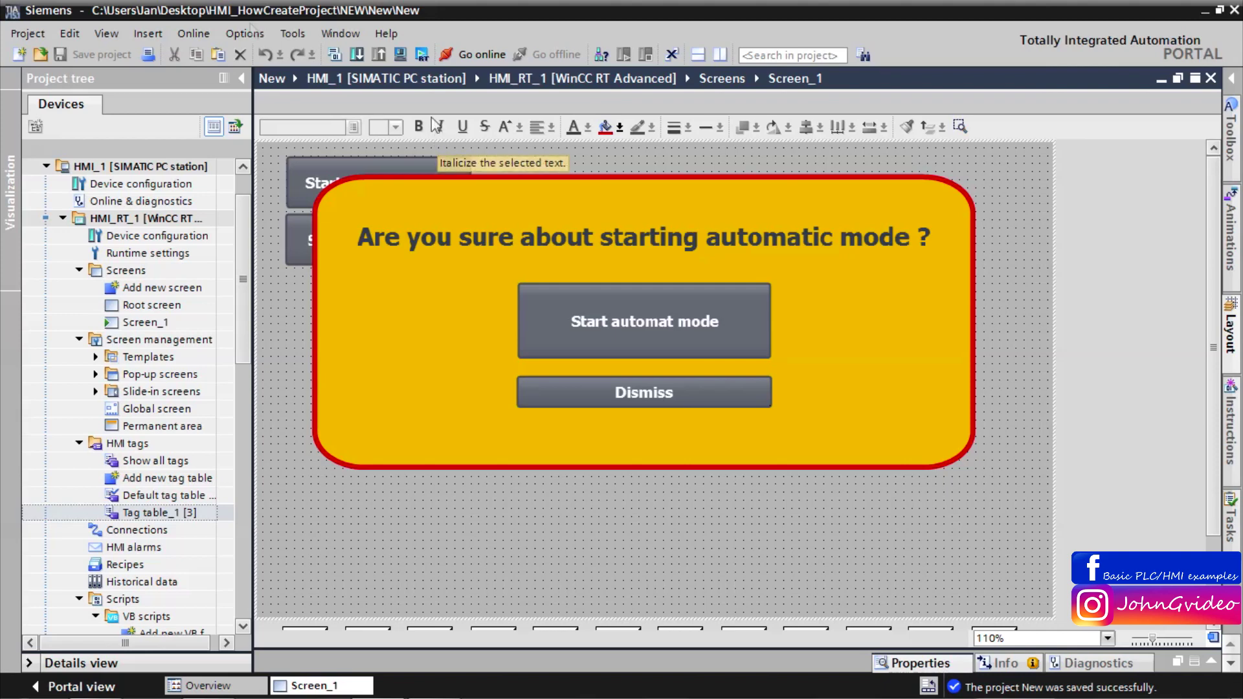
Simulate the screen in runtime and test the confirmation panel with both Dismiss and "Start automat mode", ending with the simulation closed.
click(422, 54)
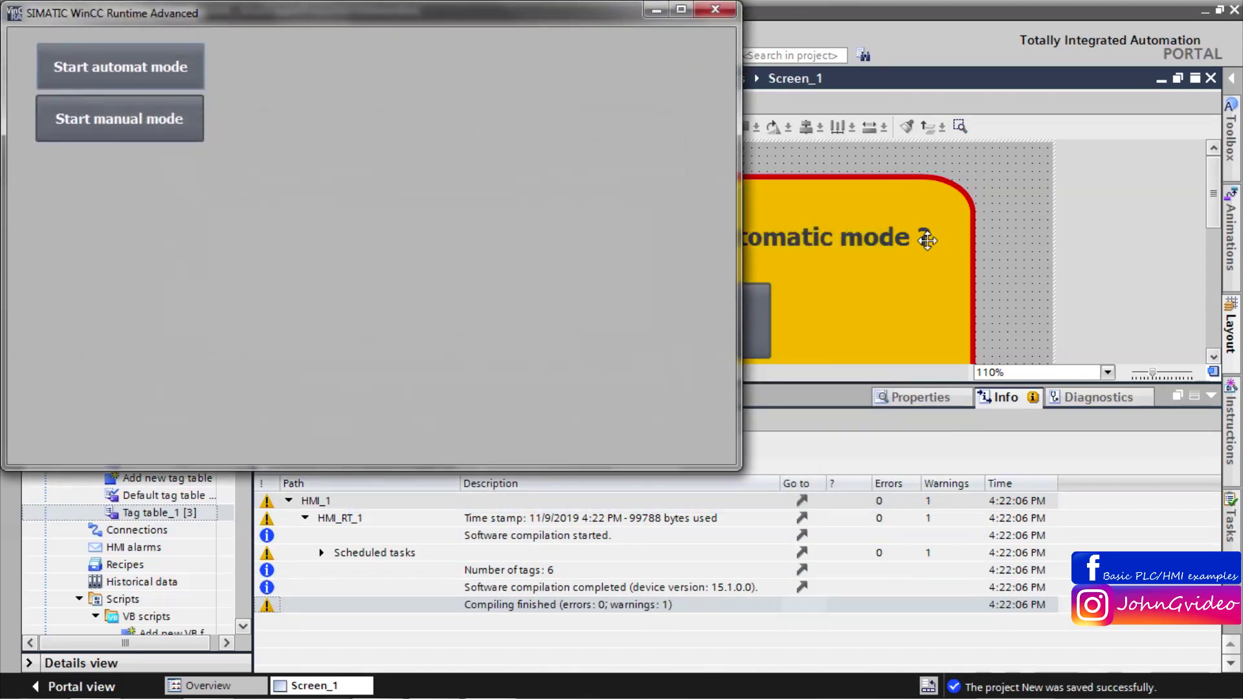
drag(263, 31, 535, 154)
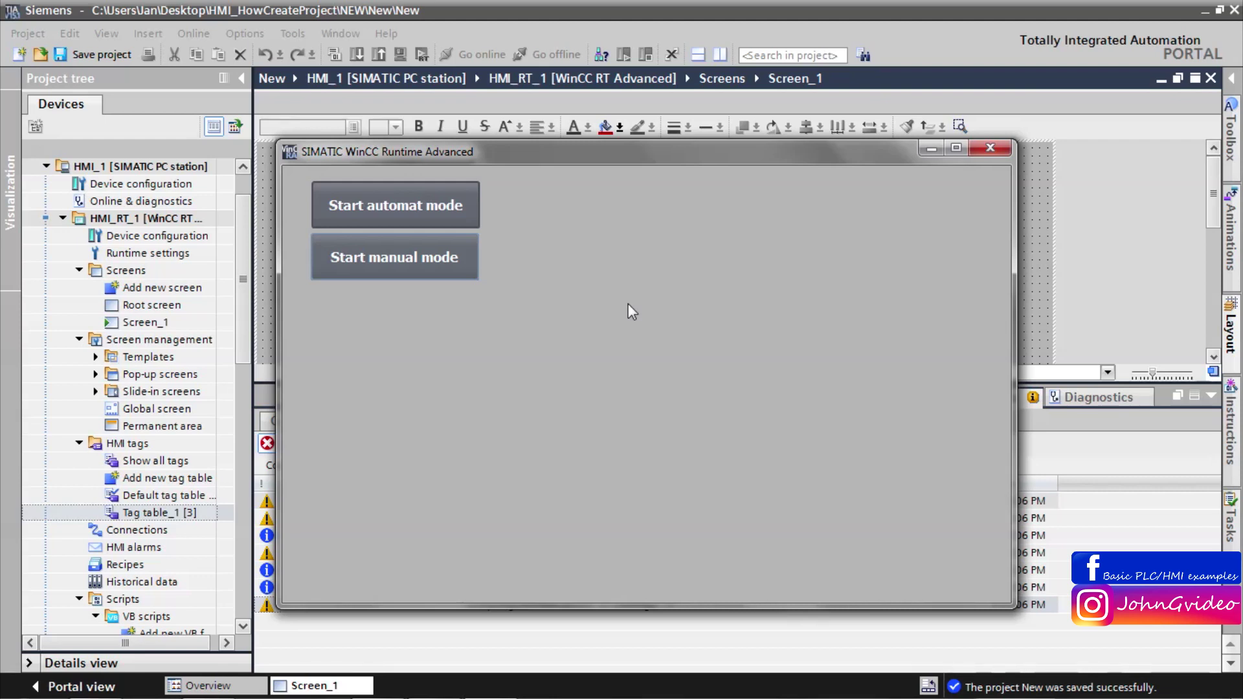
click(421, 206)
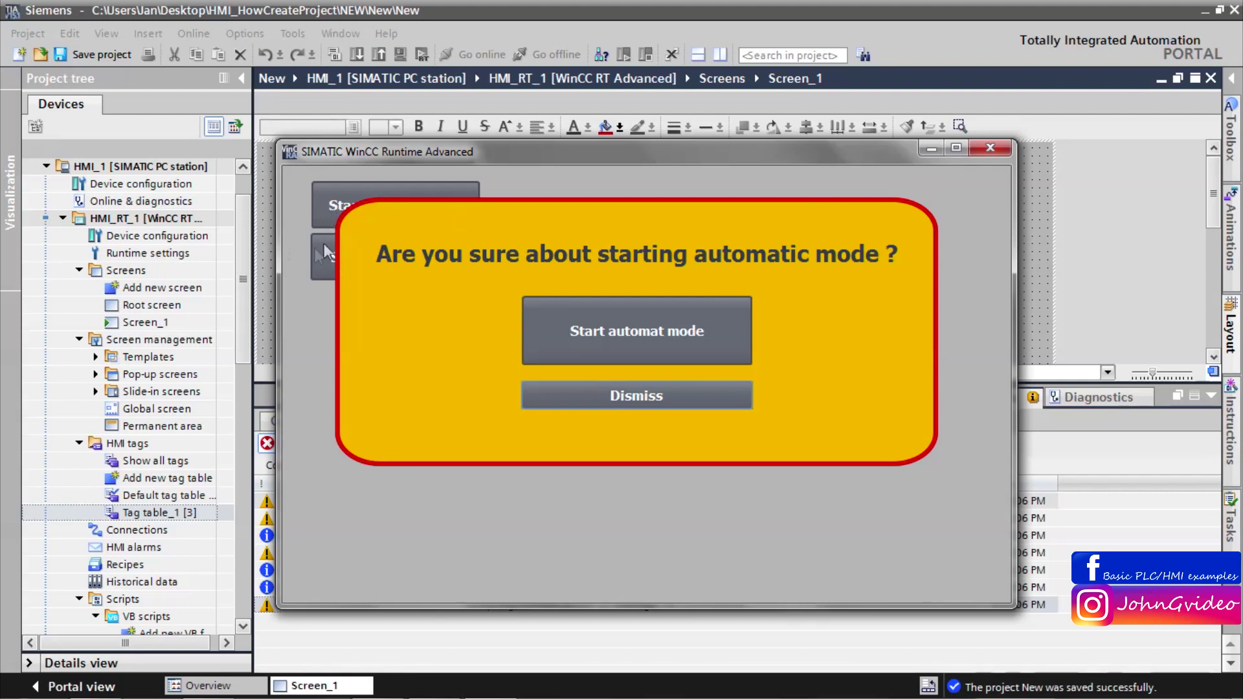
click(659, 395)
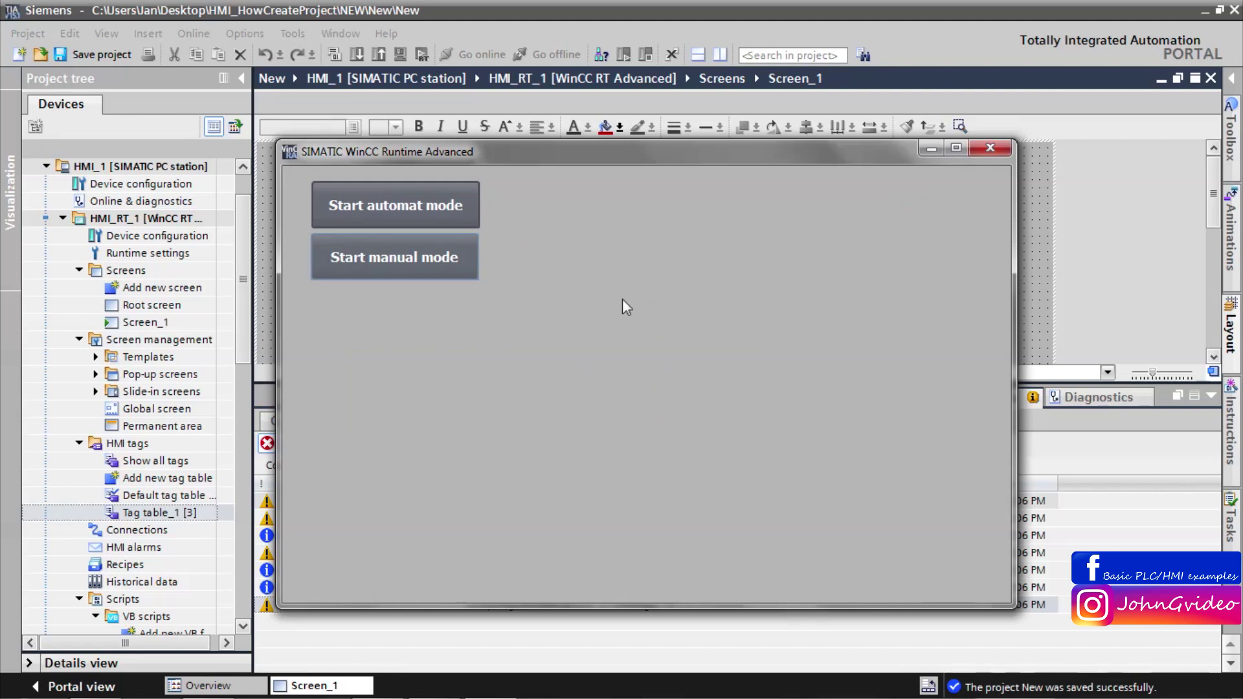
click(453, 219)
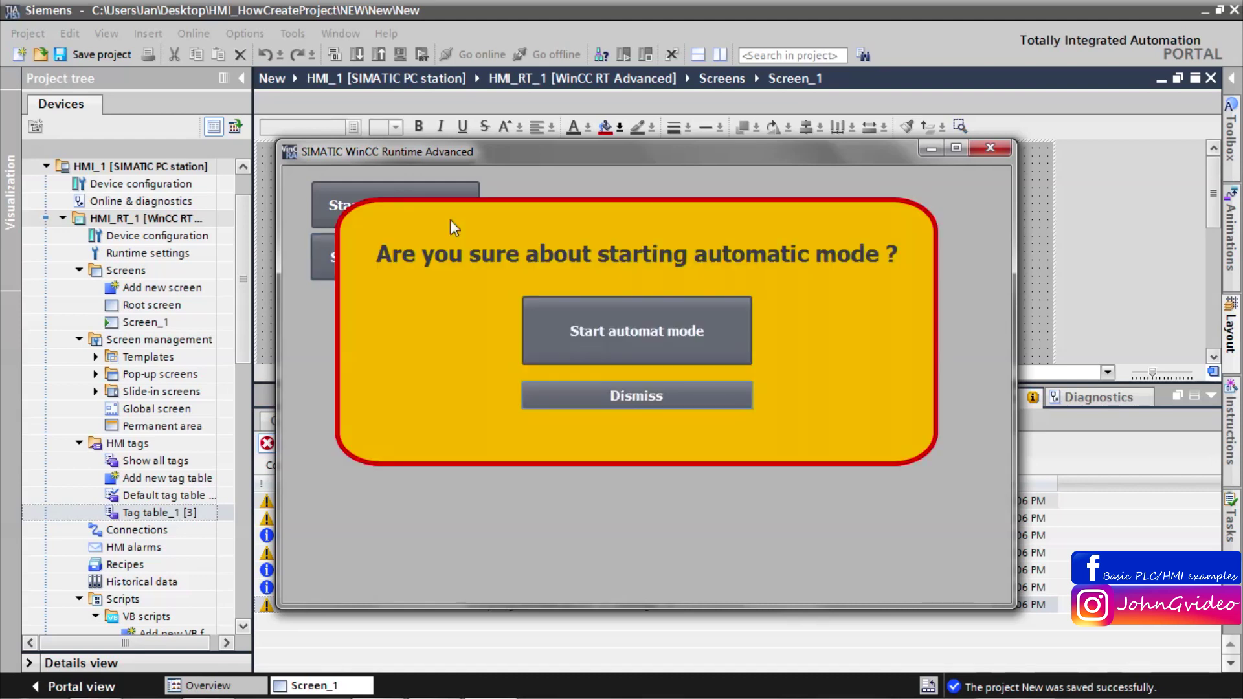
click(667, 349)
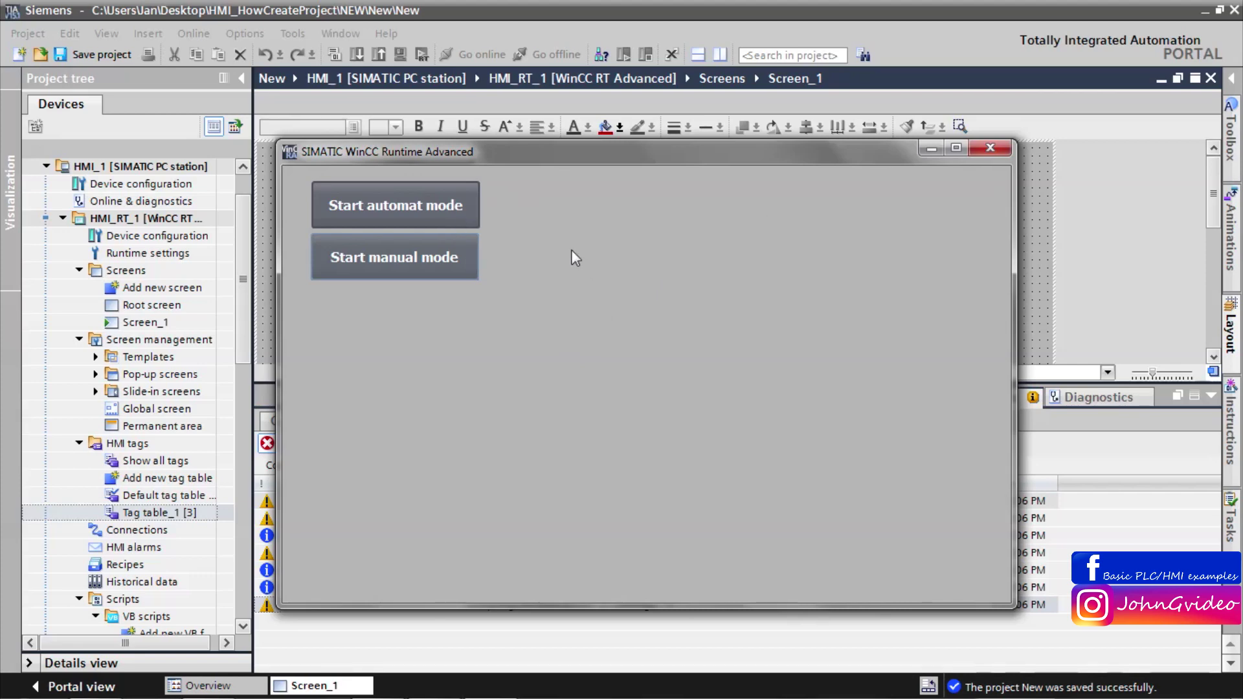
click(1001, 149)
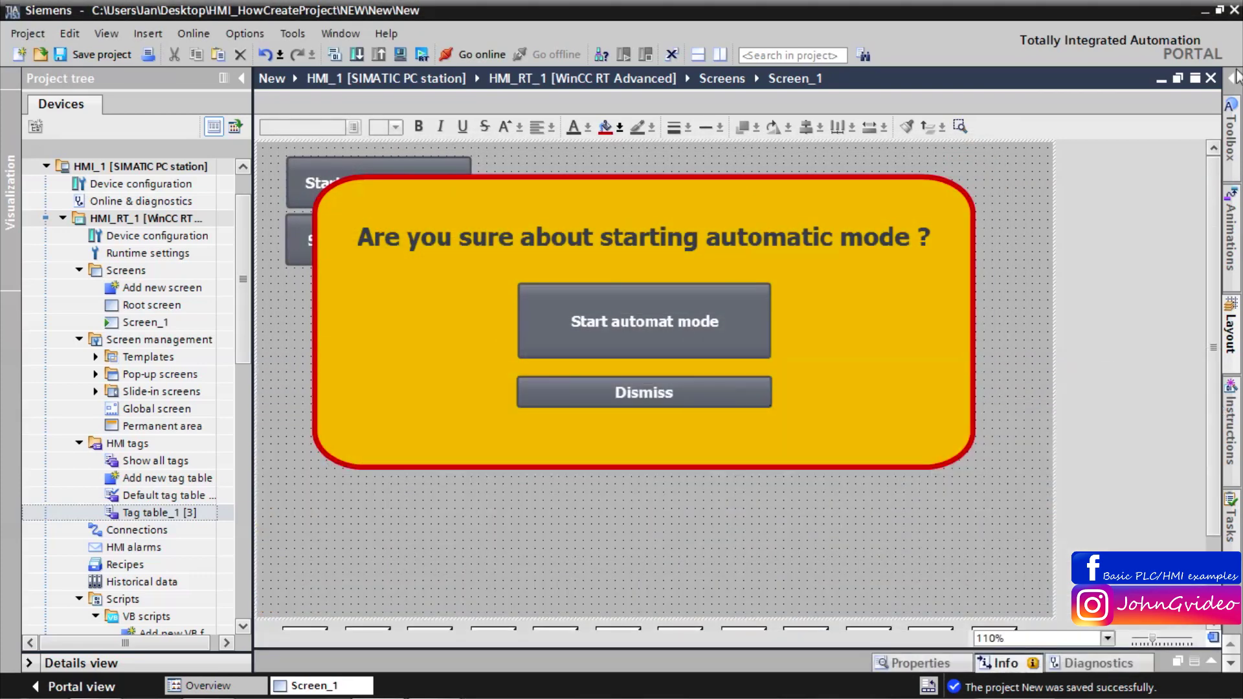
Hide the Confirmate layer of Screen_1 in the editor.
click(1234, 77)
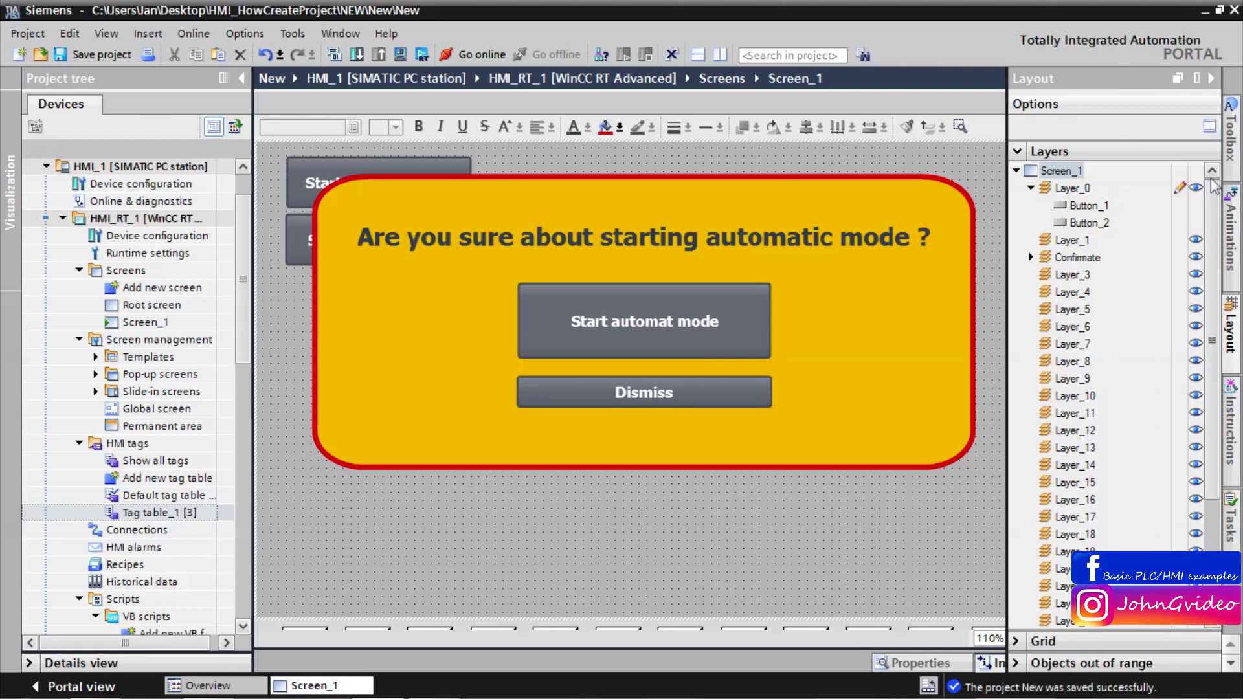
click(1196, 258)
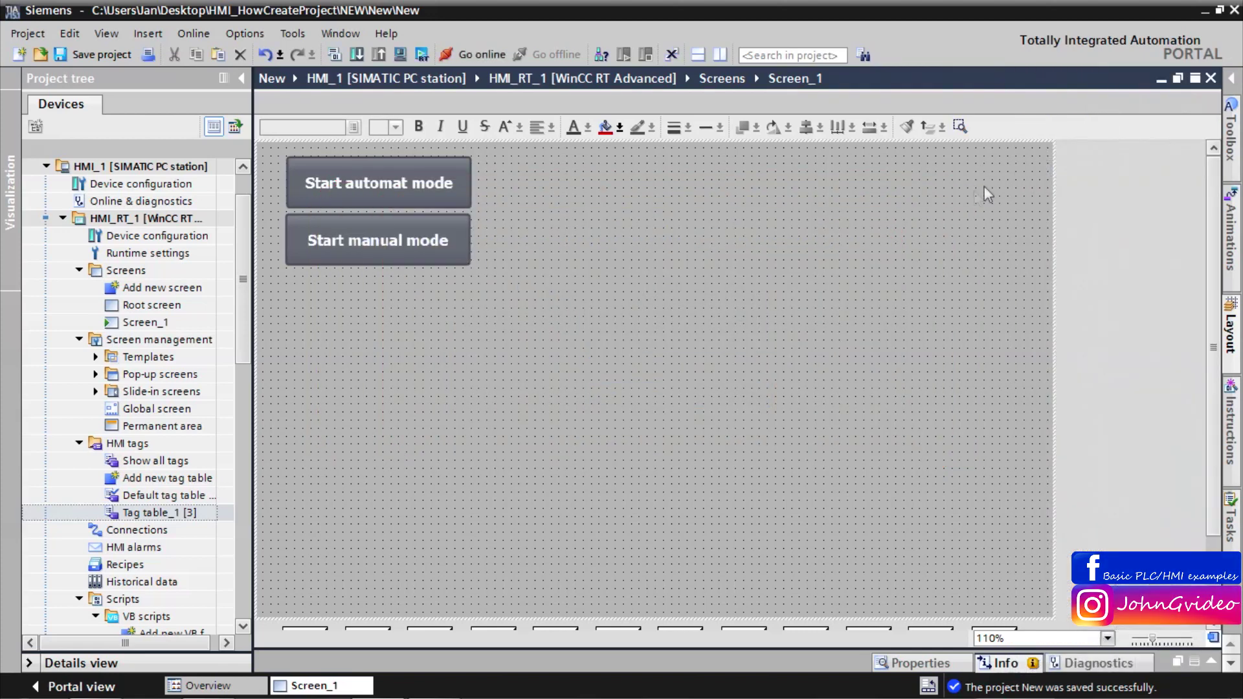
click(1234, 79)
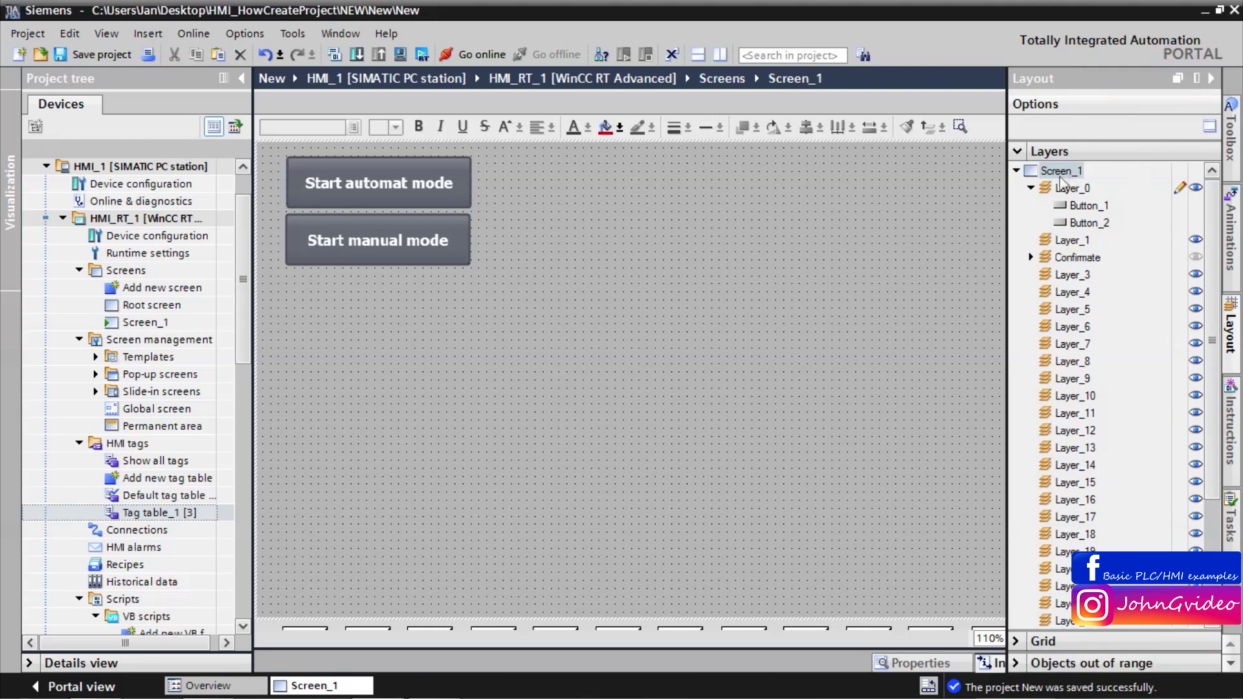
click(1230, 133)
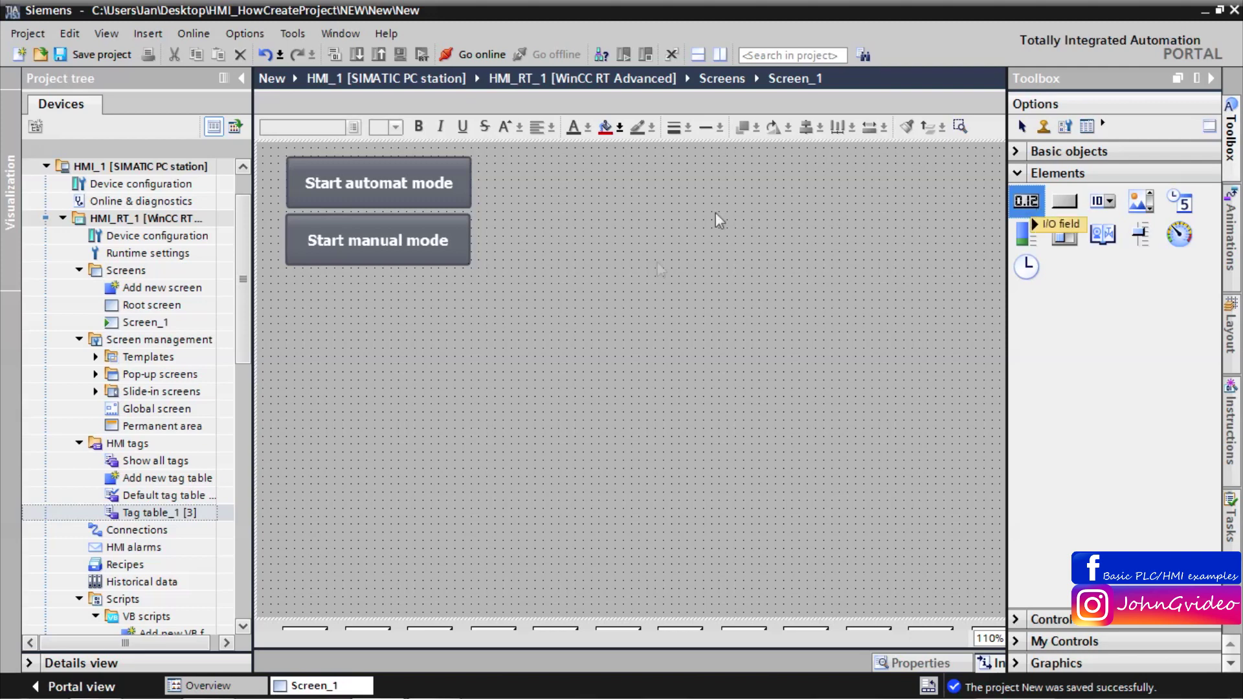
Add an Appearance animation to the "Start automat mode" button and bind it to the tag StartAutomatic.
click(427, 182)
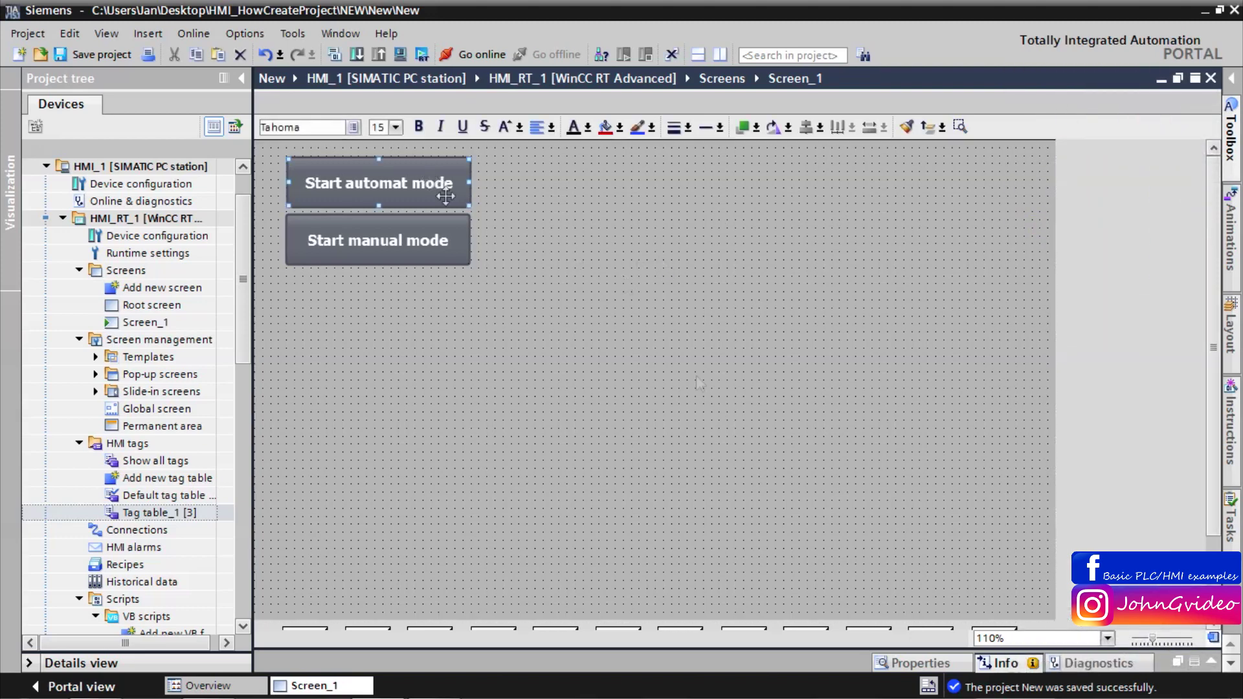
click(907, 663)
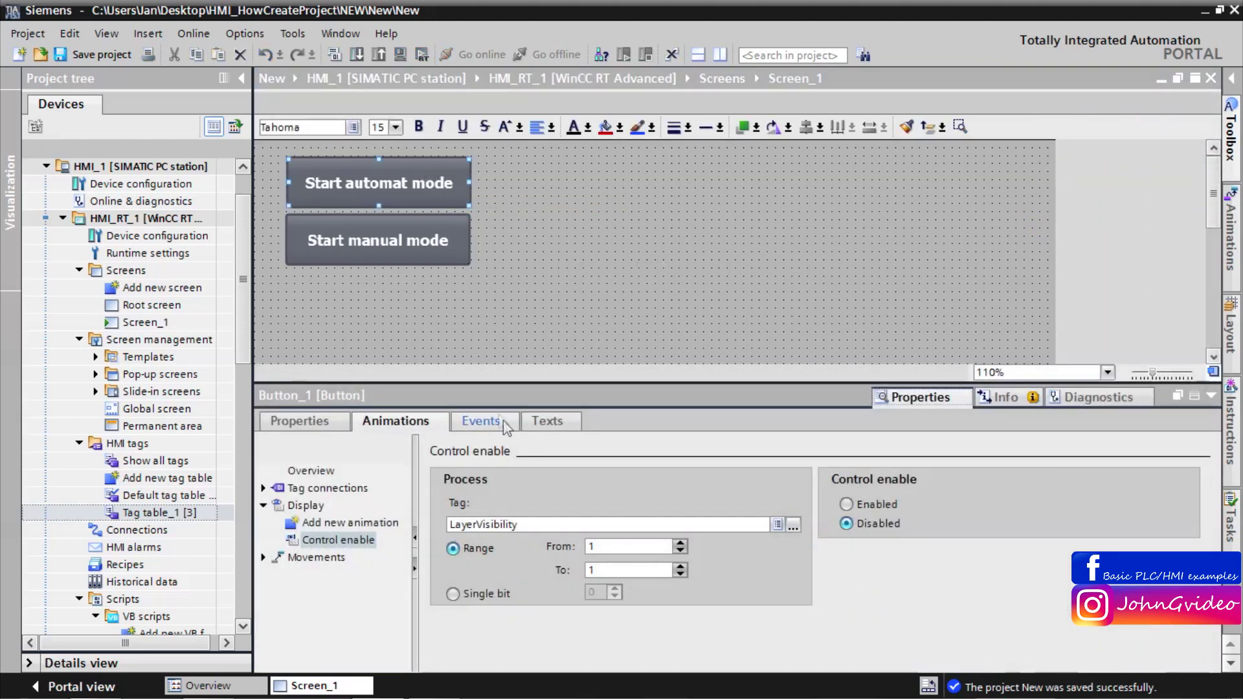
click(496, 422)
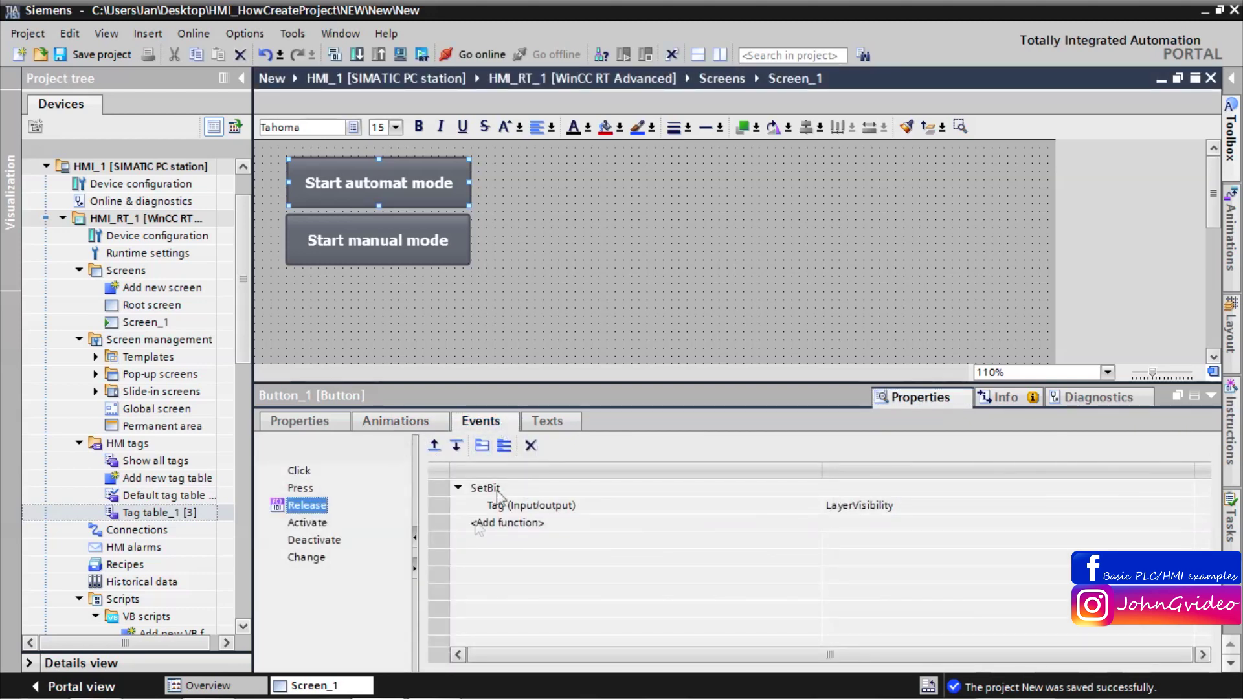
click(395, 422)
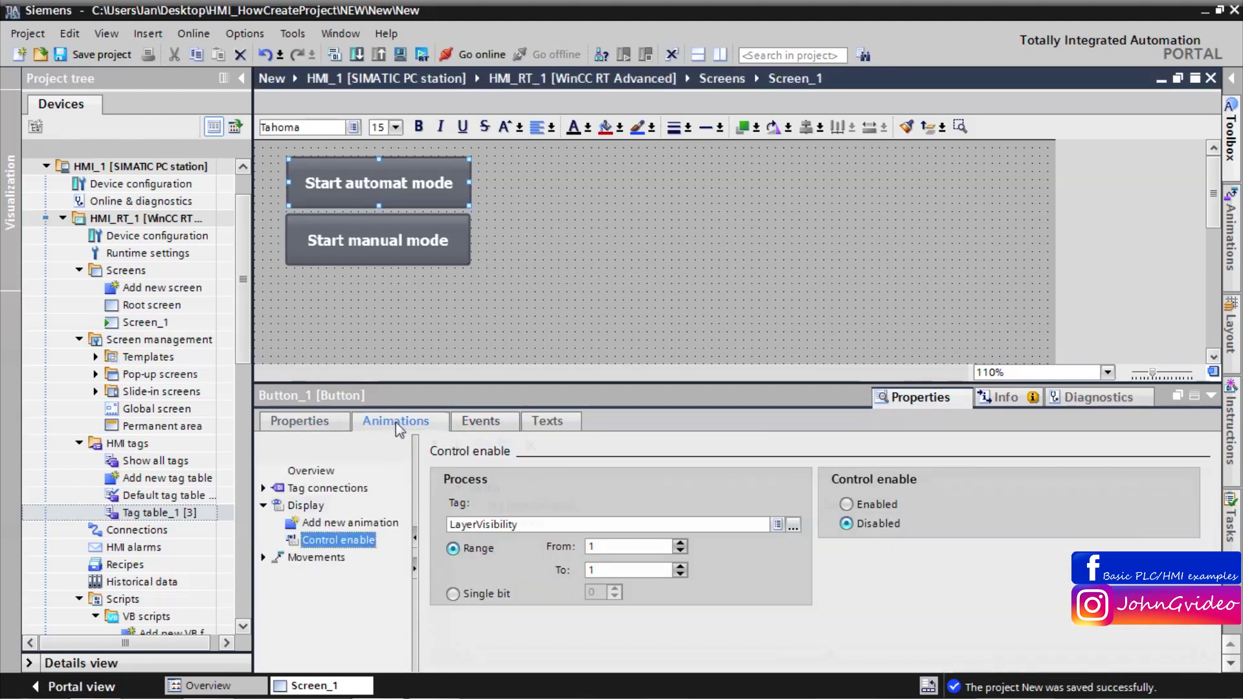
click(325, 523)
click(628, 503)
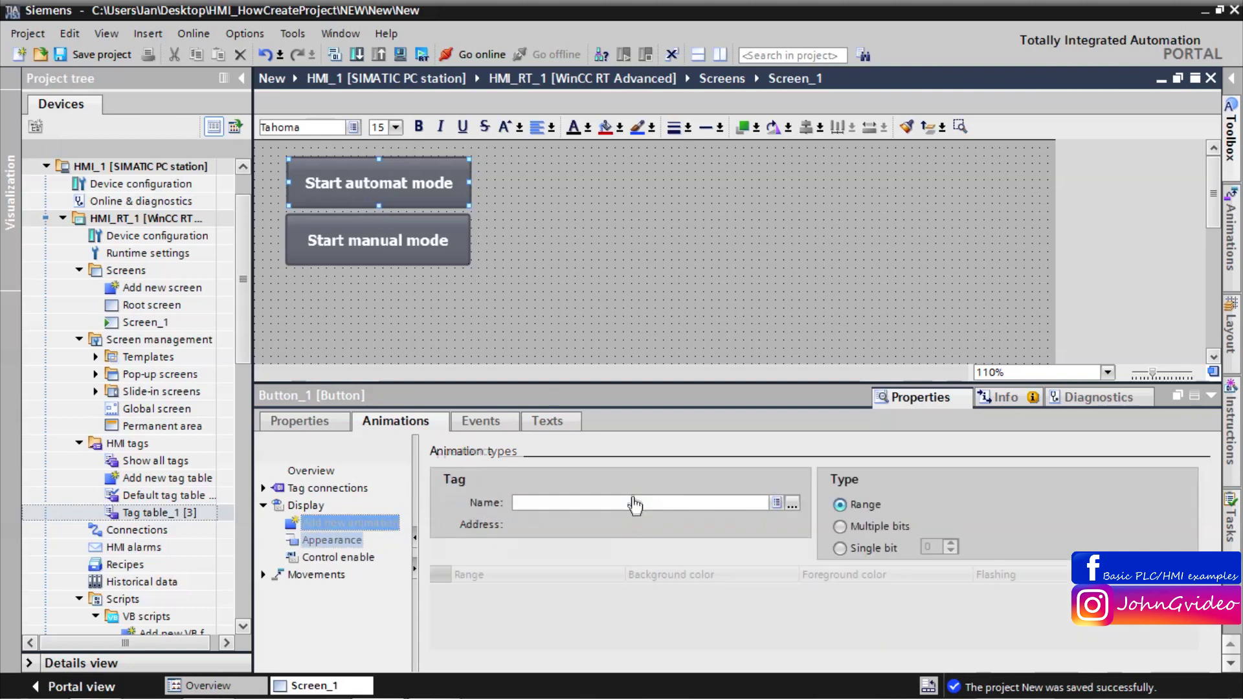
text(dz)
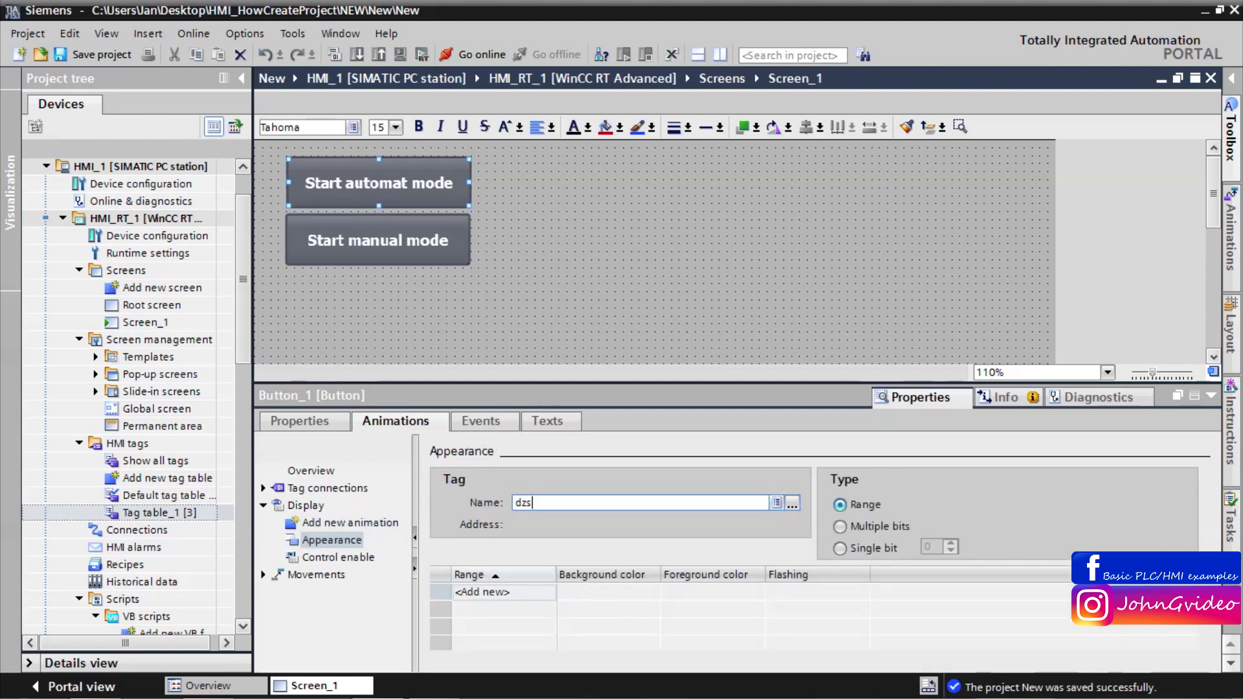
text(sta)
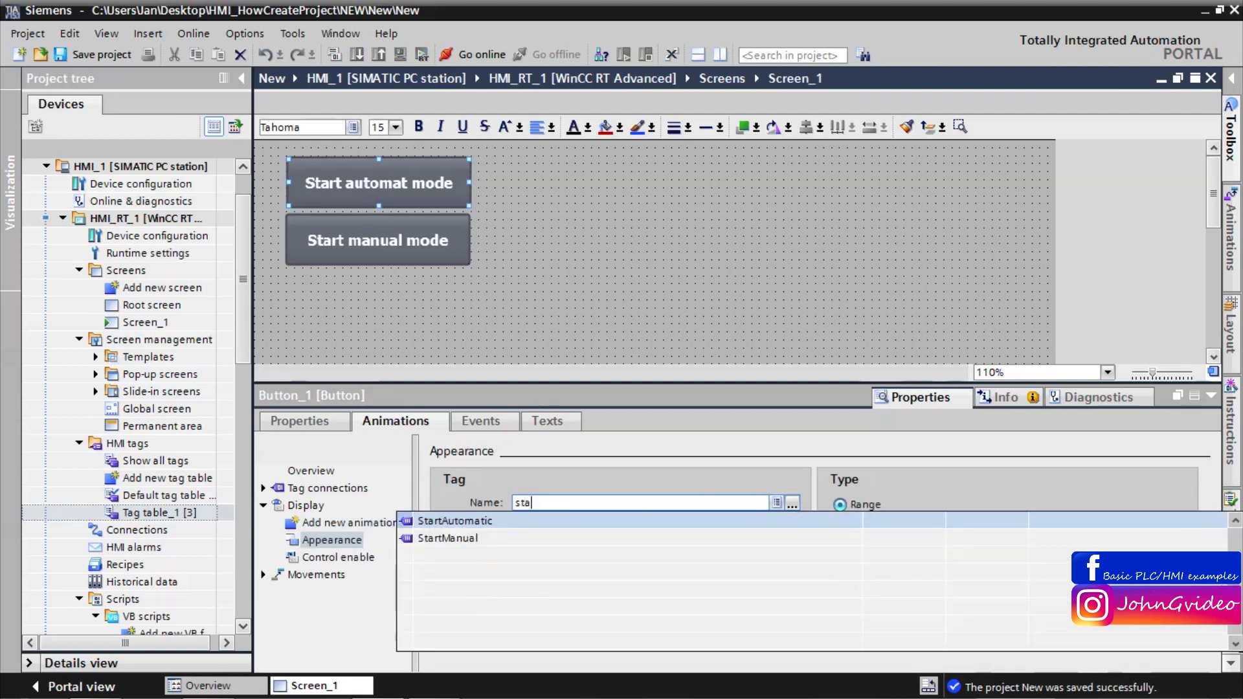
click(510, 522)
Add the ranges 0 and 1 to the Appearance animation and set the background color for 1 to green (0, 255, 0).
click(534, 600)
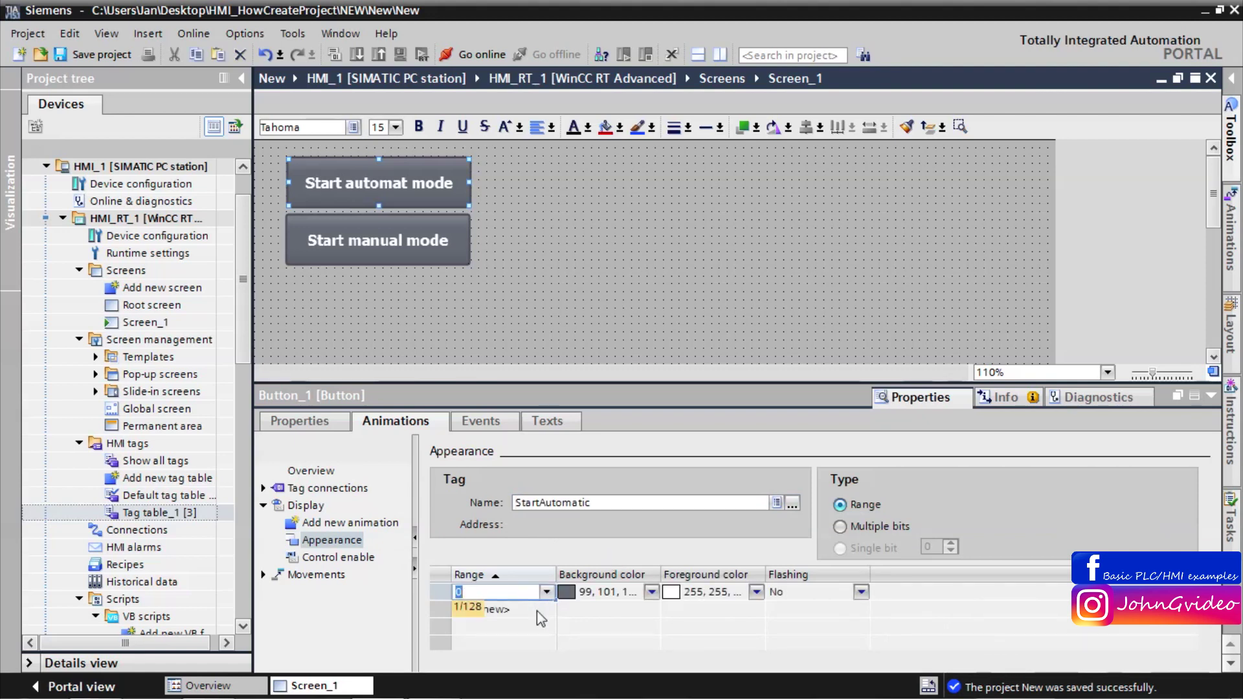
click(537, 612)
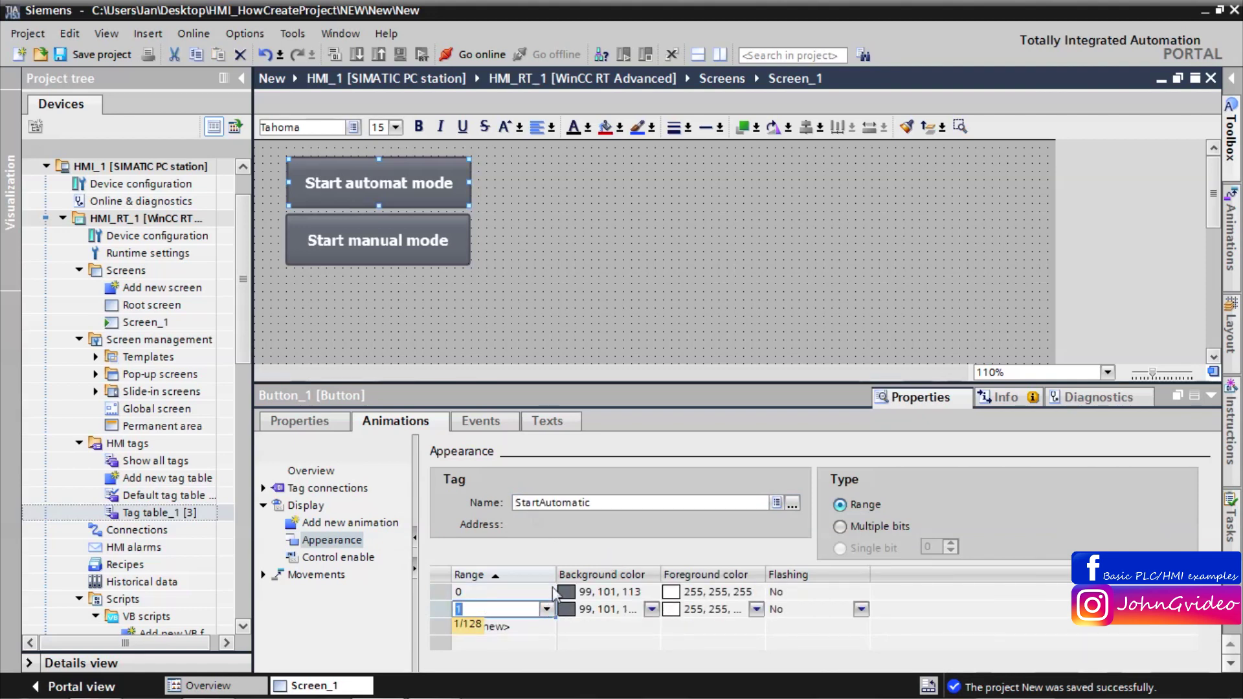
click(648, 503)
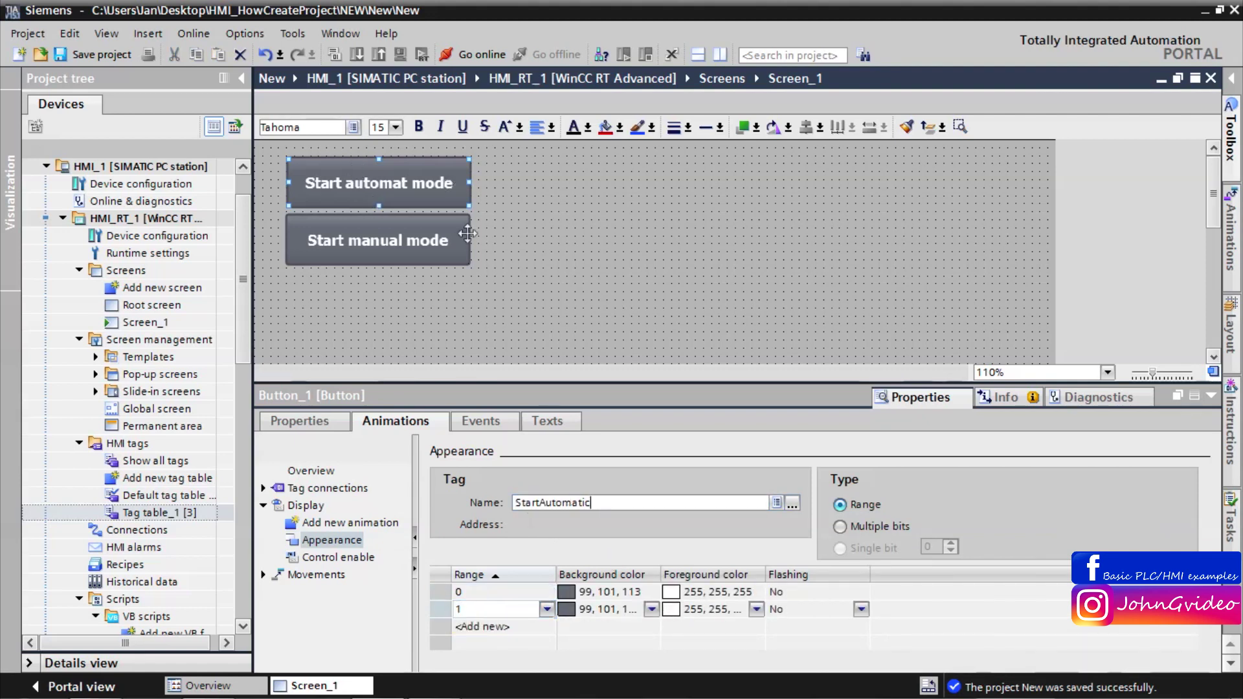
click(652, 609)
click(651, 610)
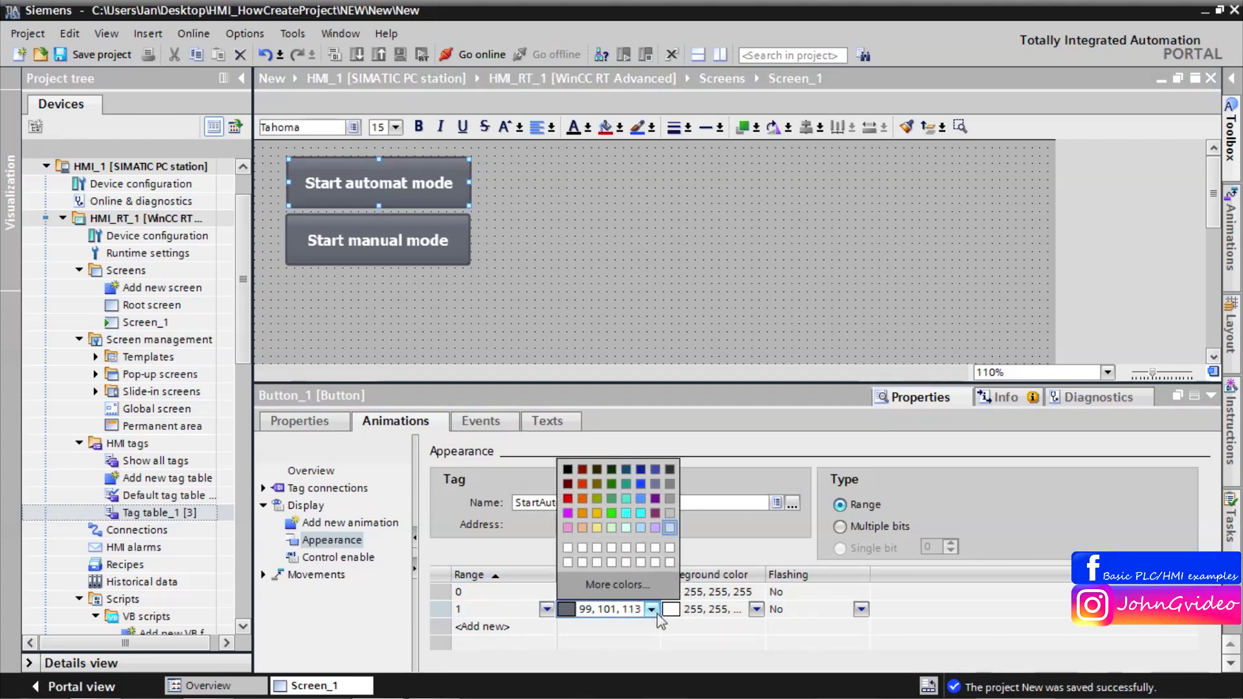
click(614, 518)
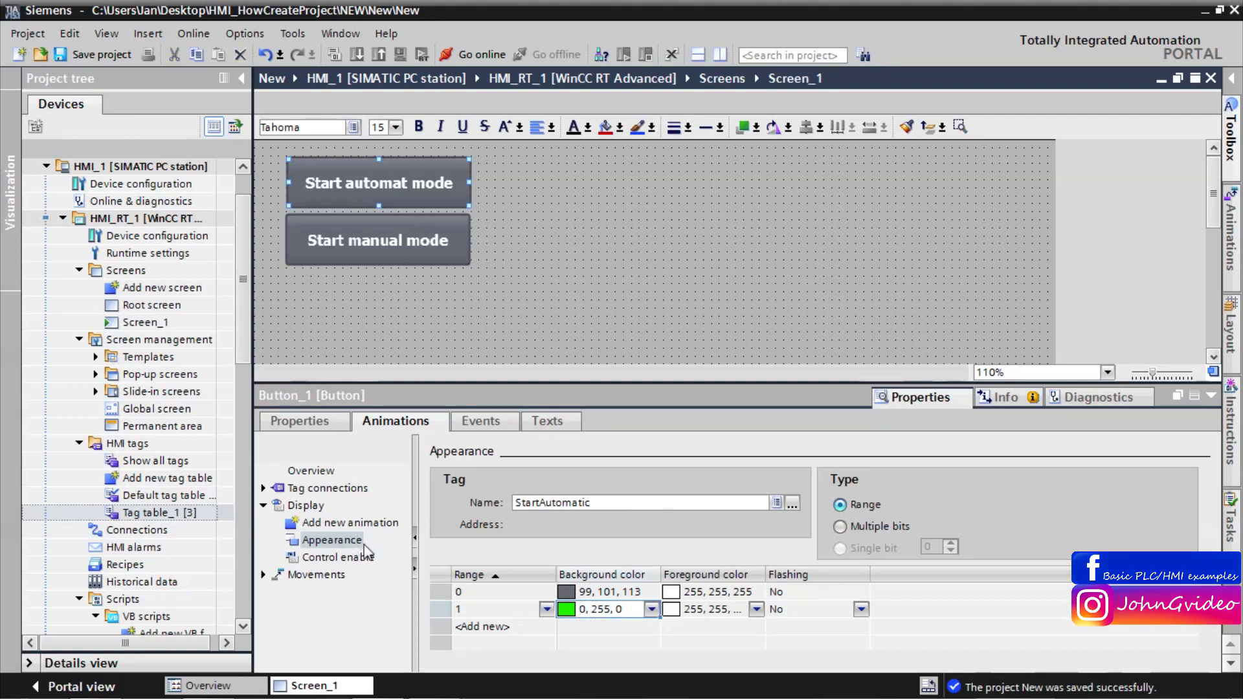
Add an Appearance animation to the "Start manual mode" button and bind it to the tag StartManual.
drag(342, 217, 345, 240)
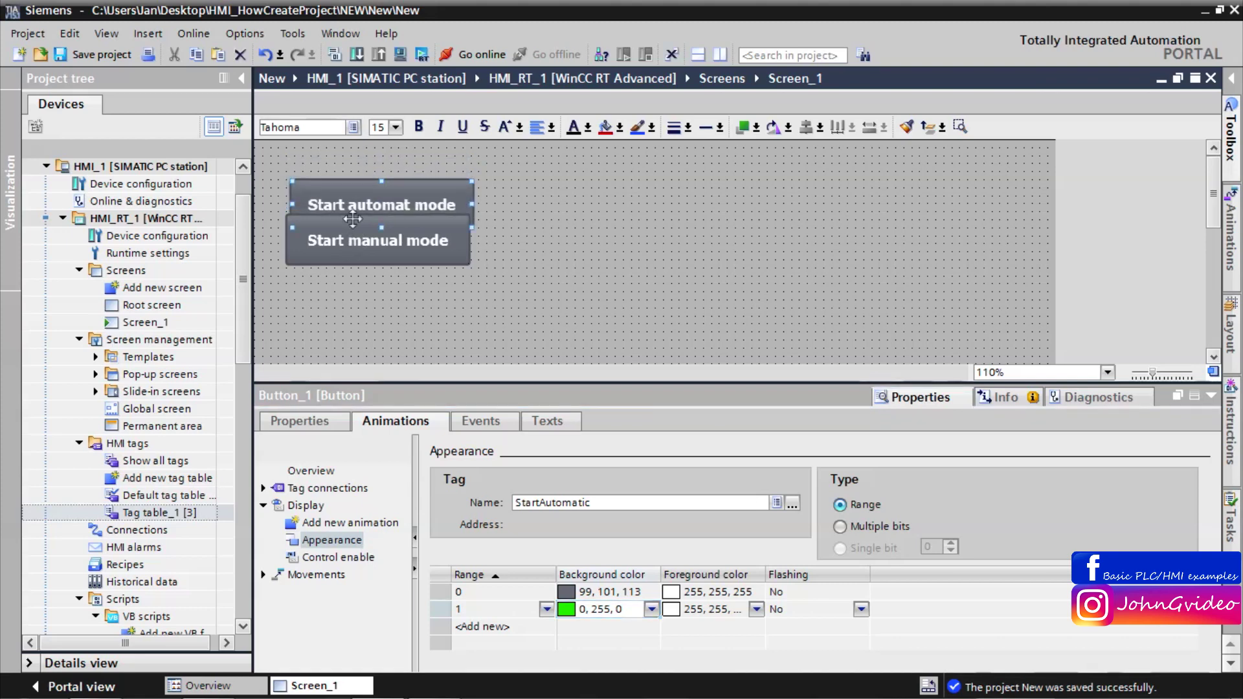
click(265, 56)
click(353, 243)
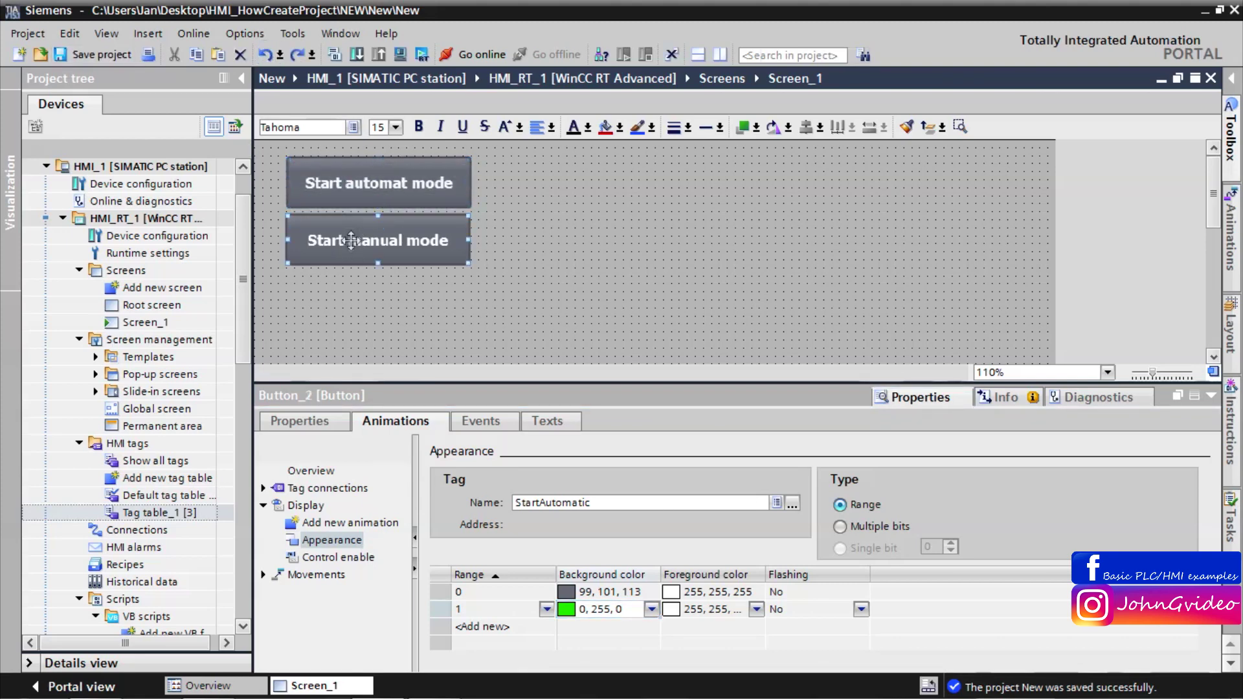
click(319, 506)
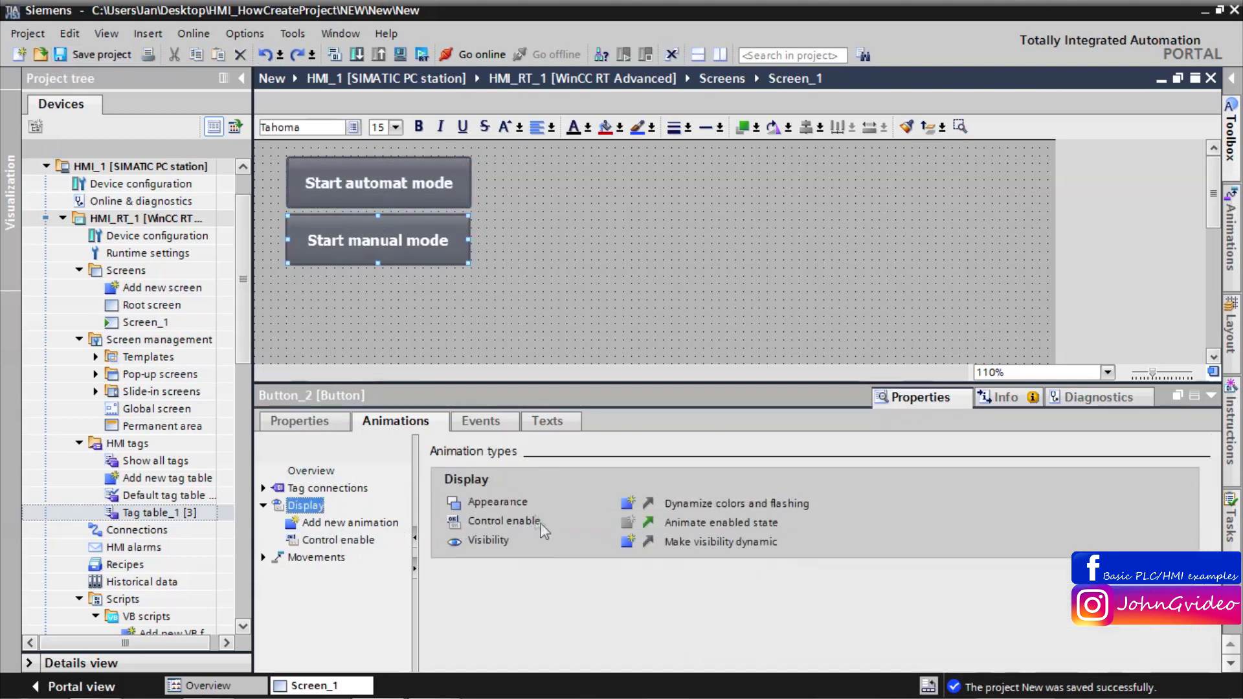
right_click(307, 509)
click(623, 508)
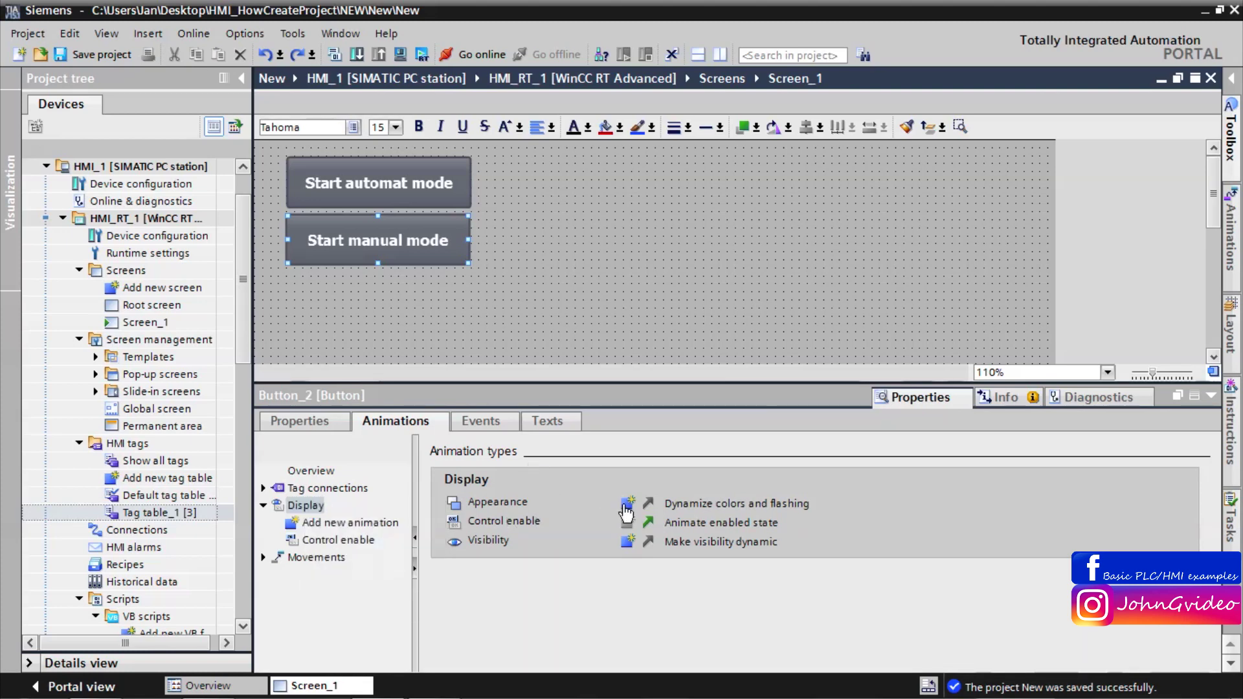
click(627, 503)
text(sta)
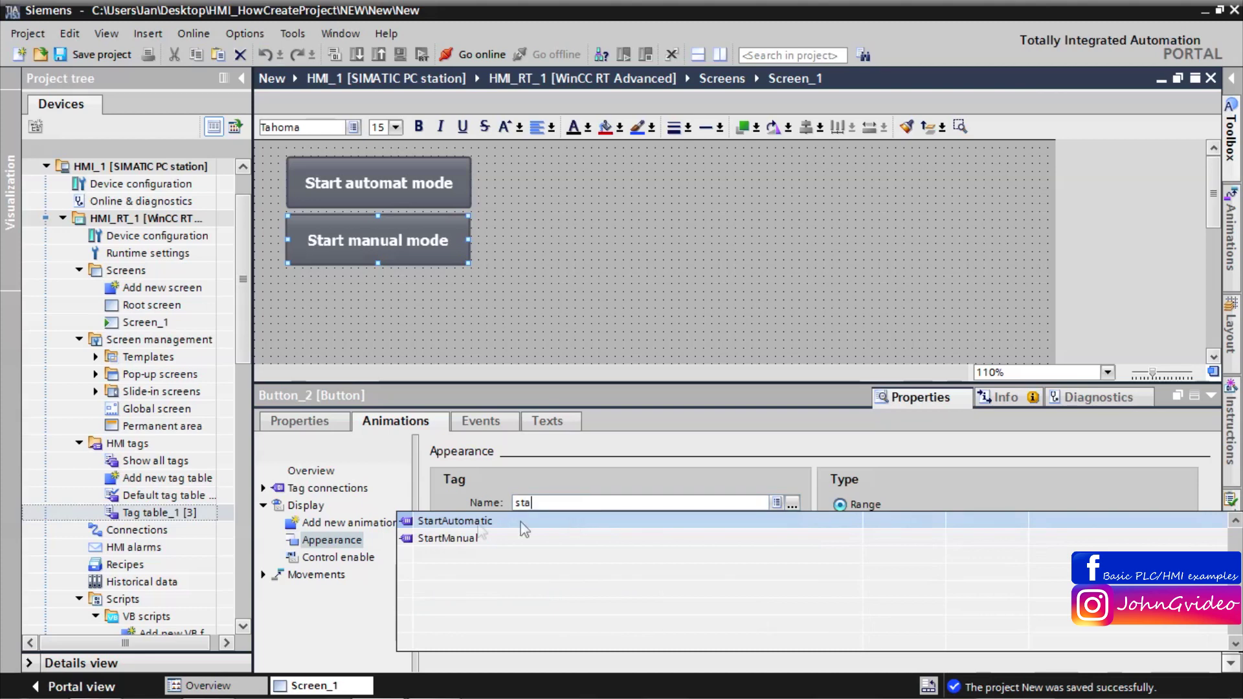
click(463, 539)
Add the ranges 0 and 1 to the StartManual Appearance animation and set the background color for 1 to green (0, 255, 0).
double_click(531, 588)
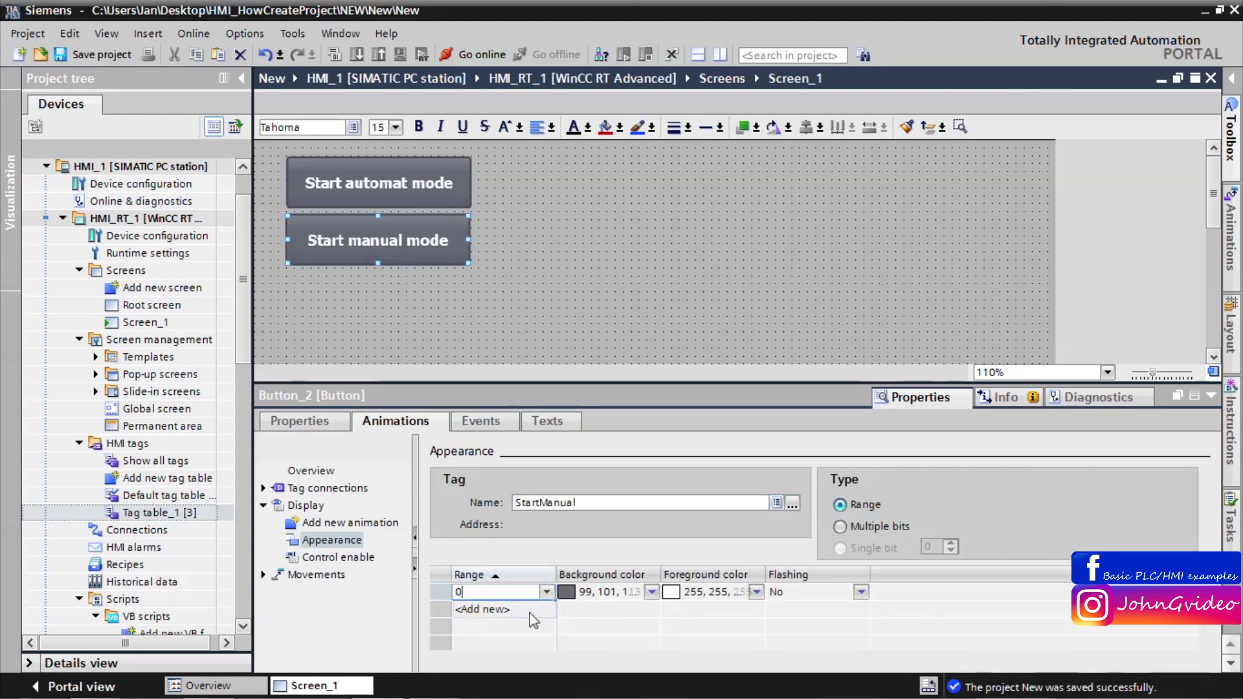
double_click(529, 611)
click(651, 609)
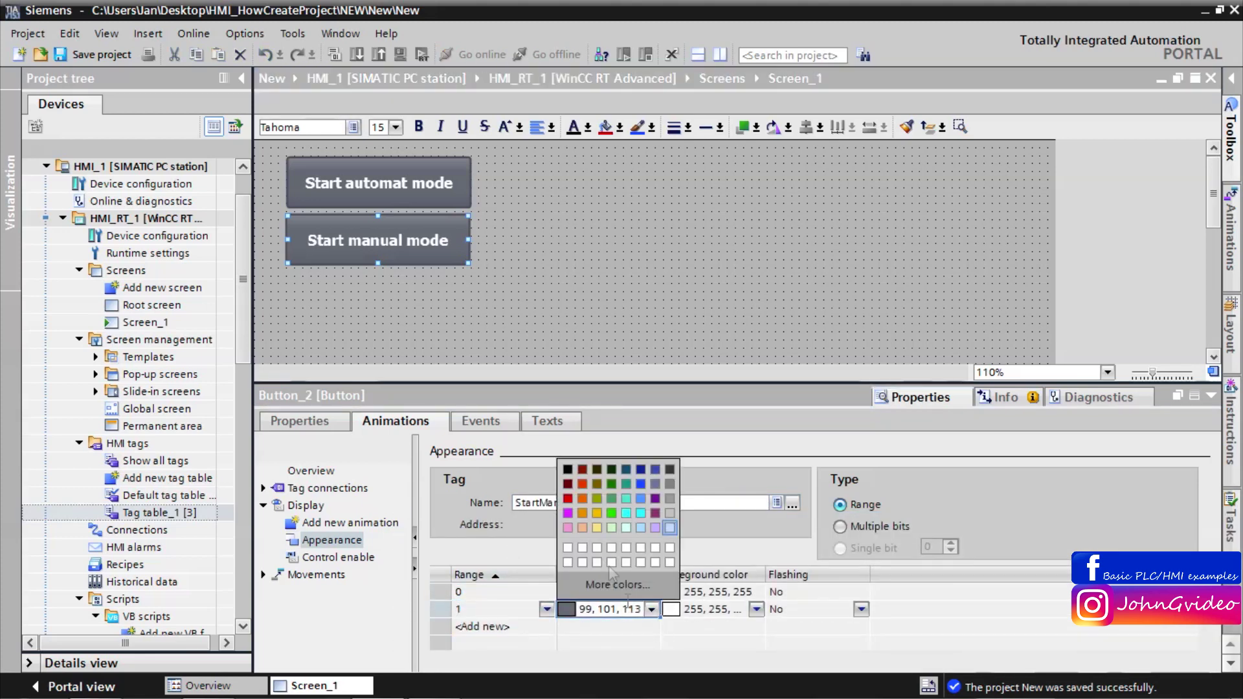
click(611, 516)
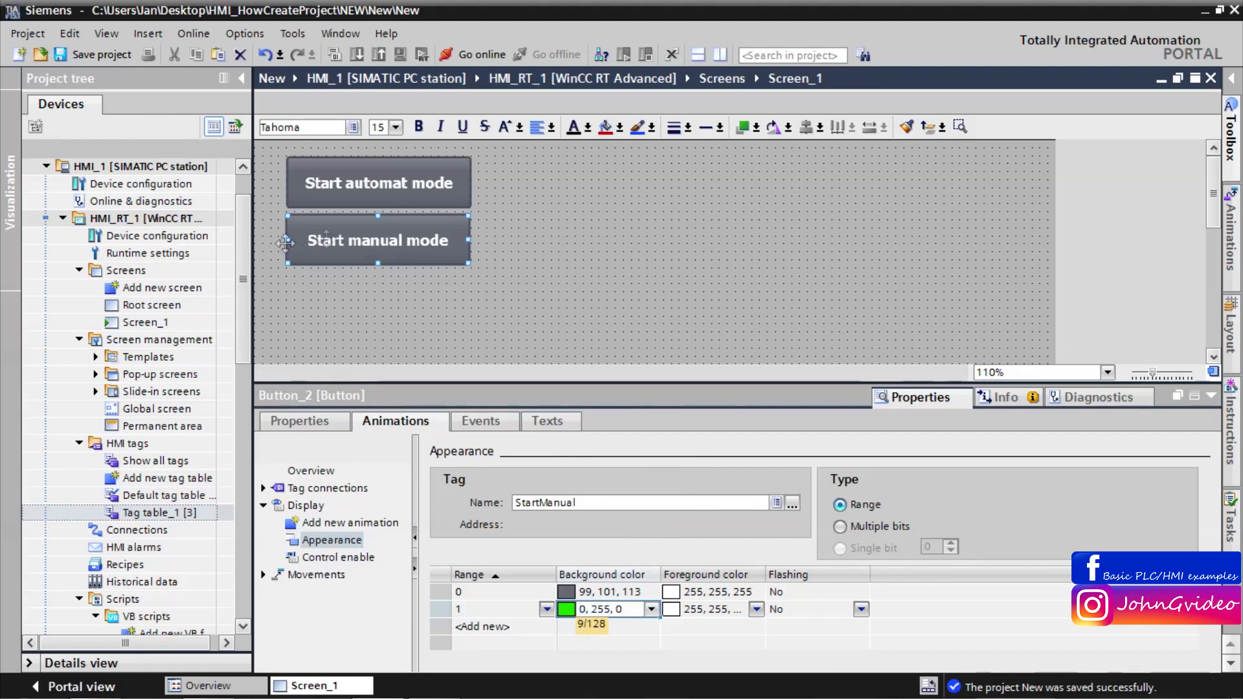
click(1208, 396)
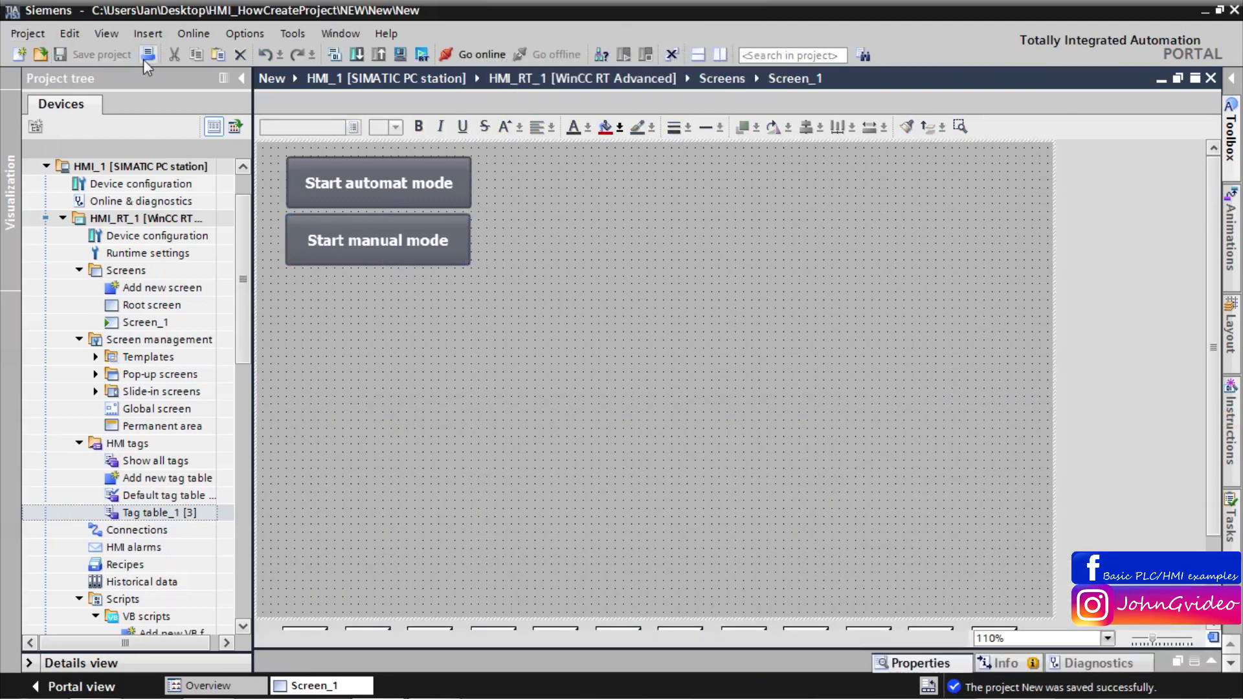
Simulate the screen in runtime, start manual mode, and test the automatic mode confirmation with both Dismiss and "Start automat mode".
click(422, 55)
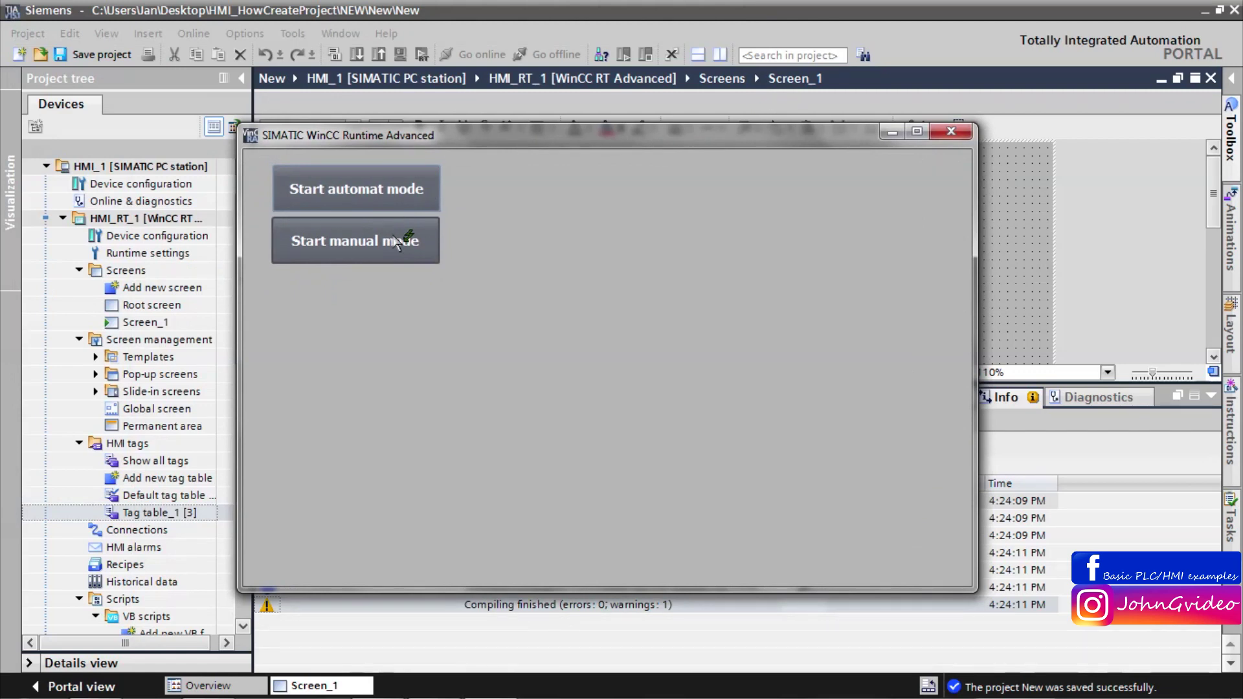
click(396, 243)
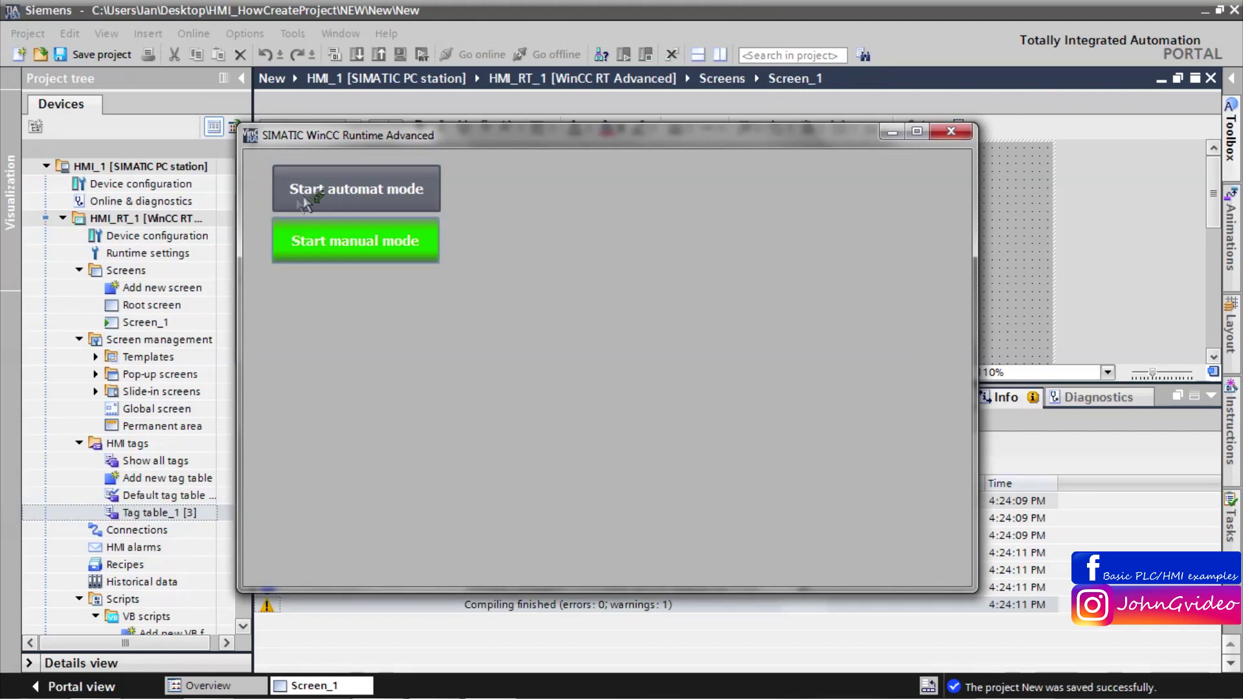
click(375, 201)
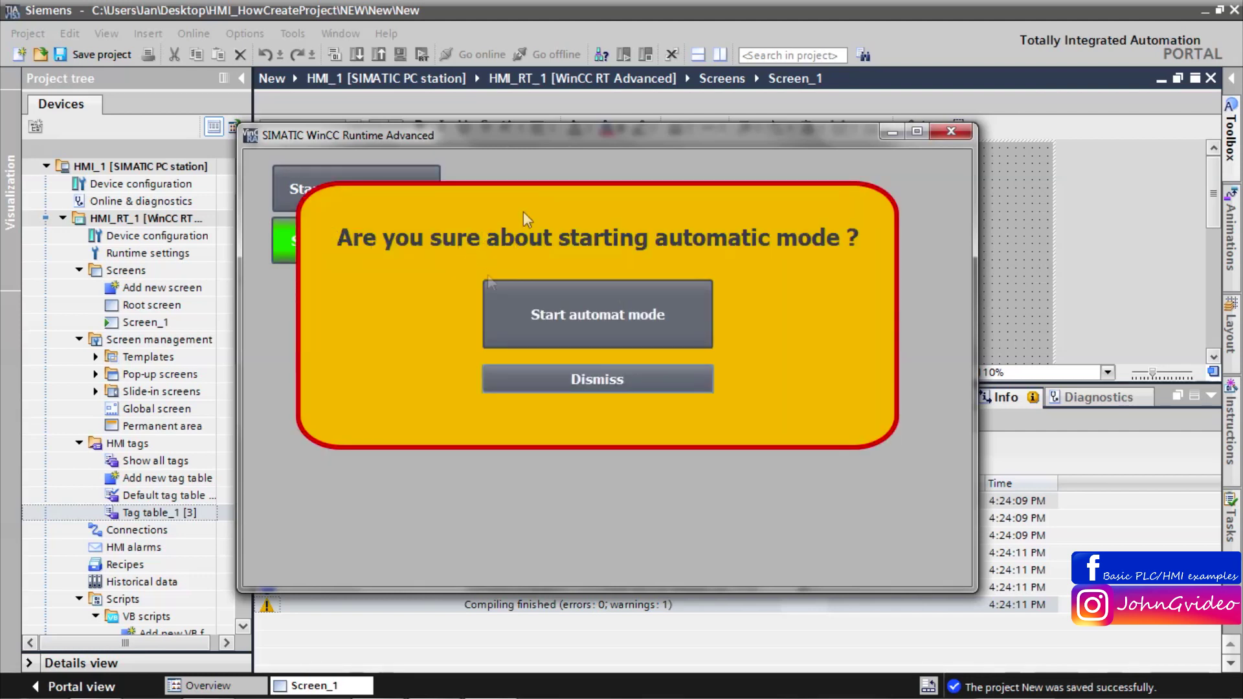
click(678, 381)
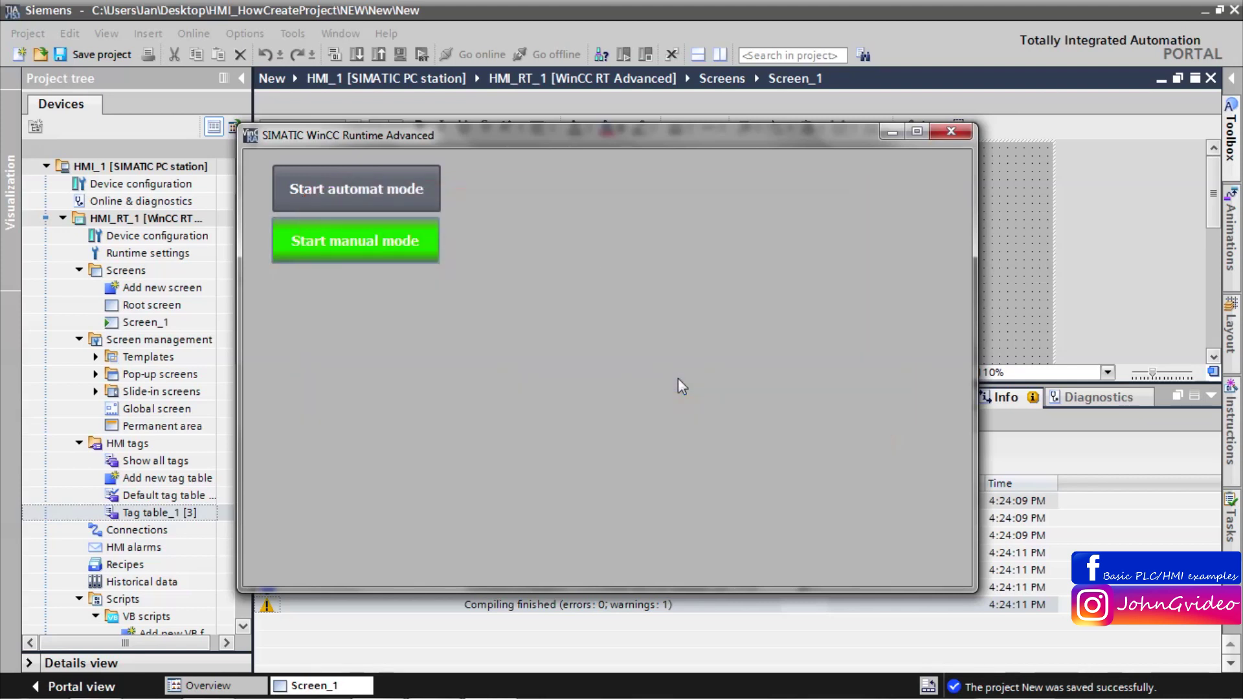
click(370, 188)
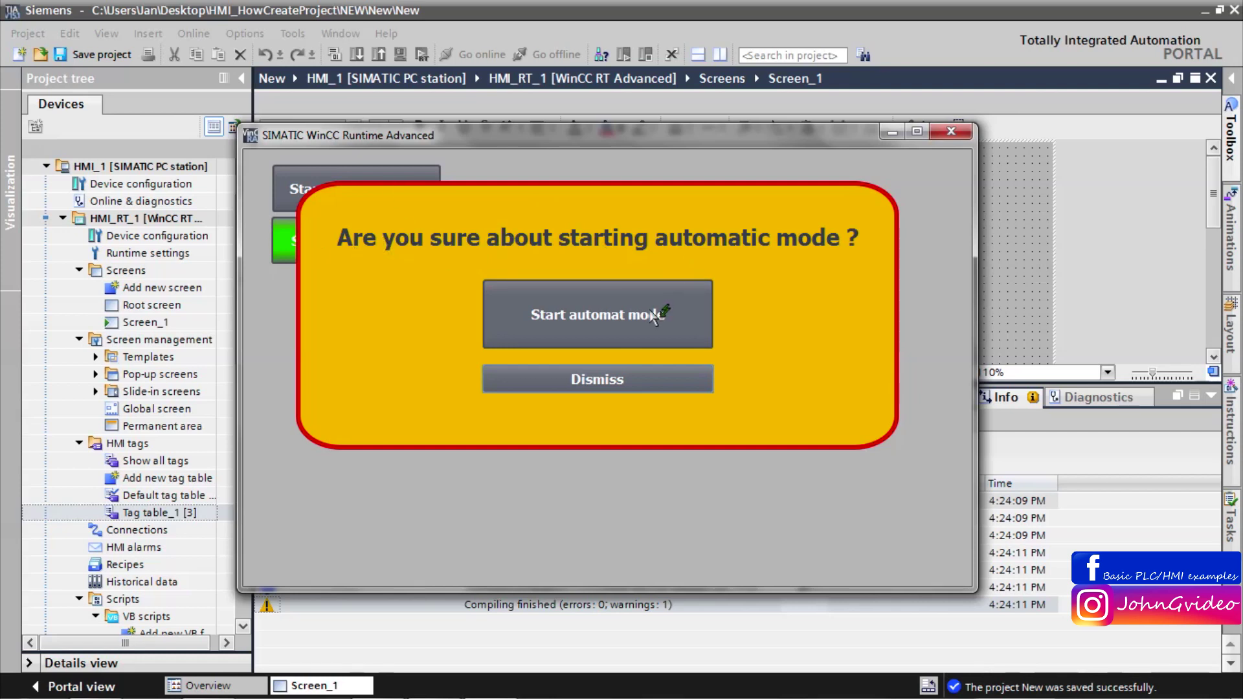
click(673, 321)
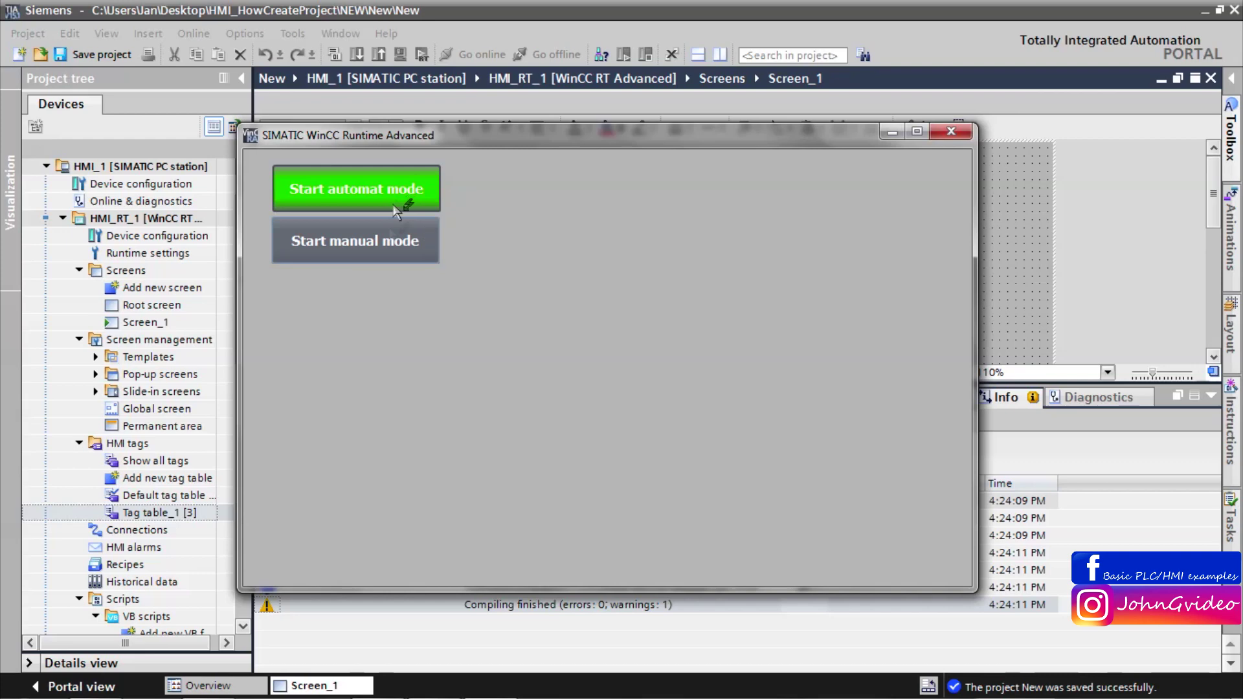
Switch the simulation back to manual mode, retest both confirmation panel choices, and close the simulation.
click(399, 245)
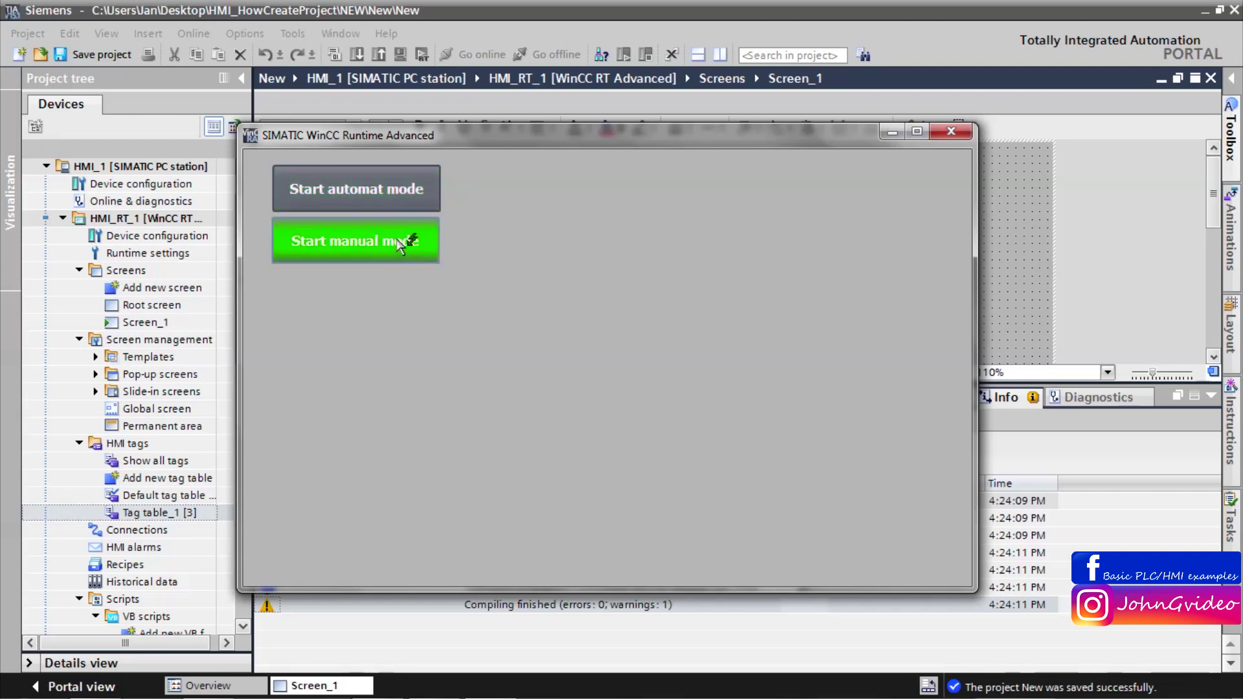
click(376, 188)
click(593, 380)
click(427, 198)
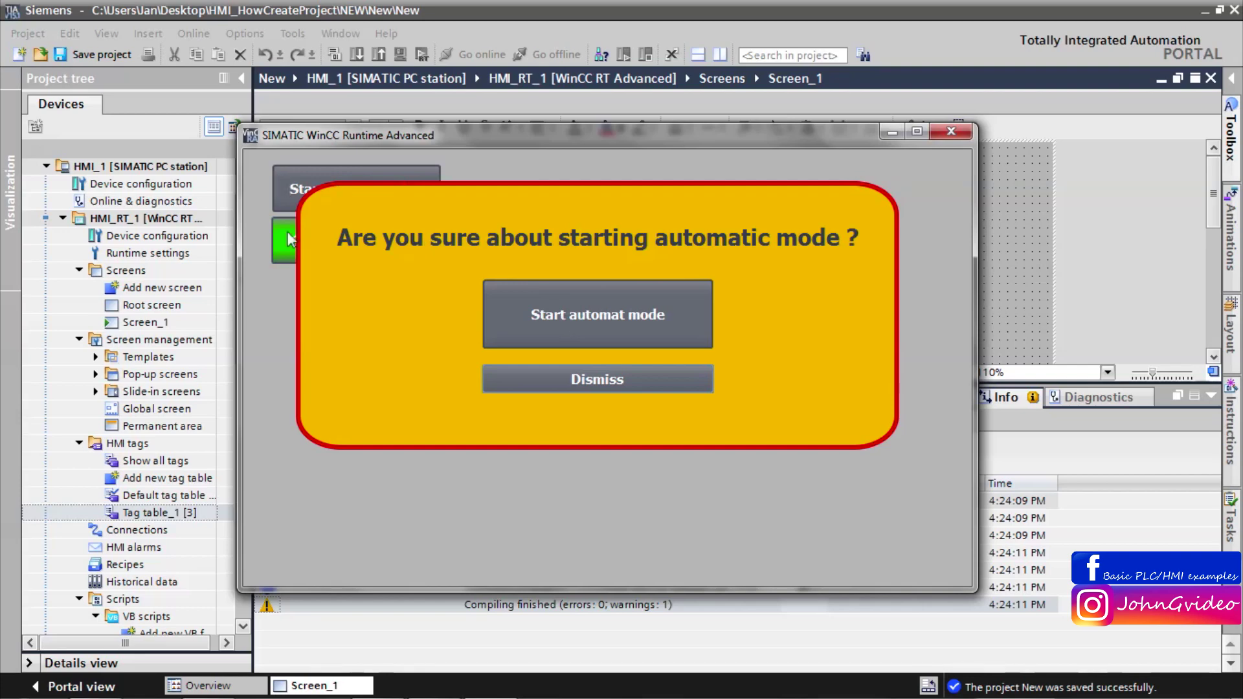
click(591, 312)
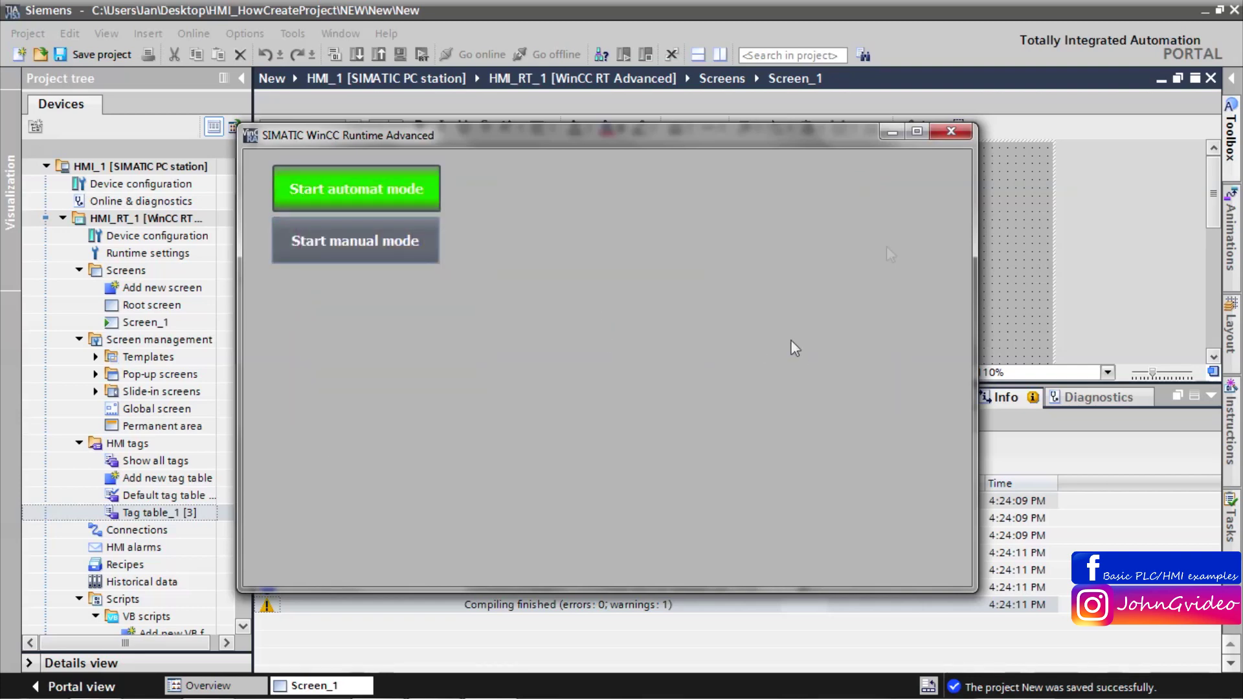
click(965, 133)
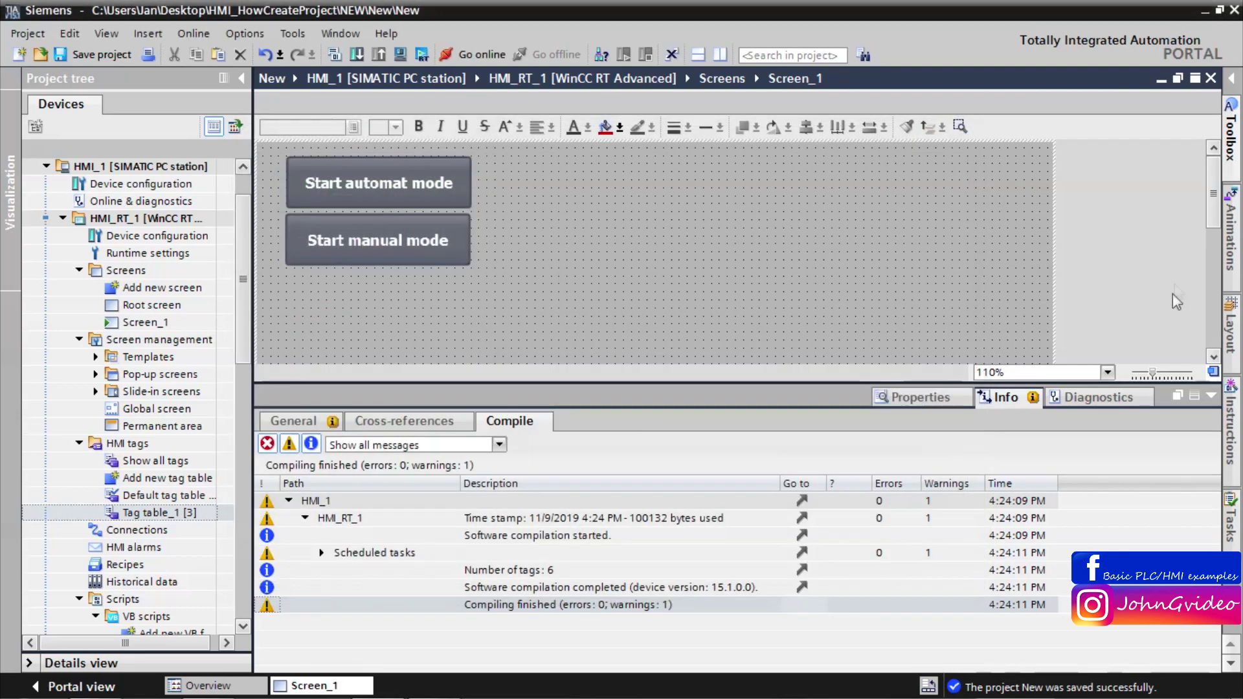
click(1210, 397)
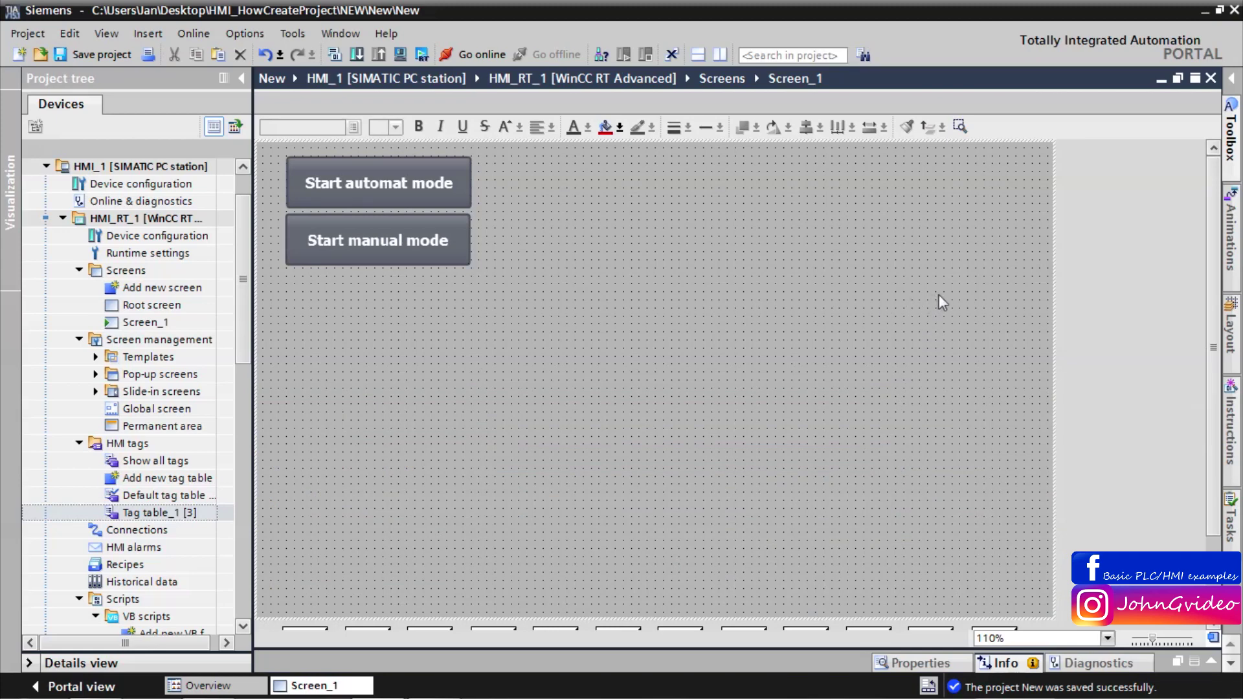